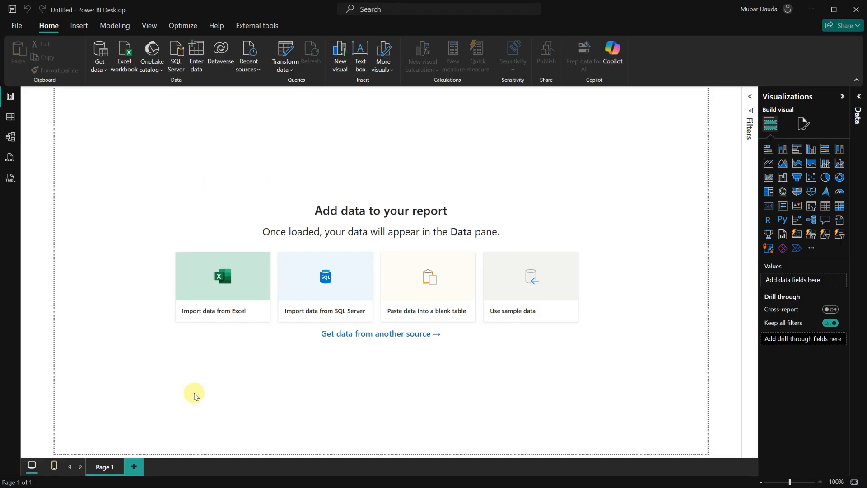
Search the Microsoft Store for Power BI to check the desktop app's availability, then close the store.
mouse_move(269, 481)
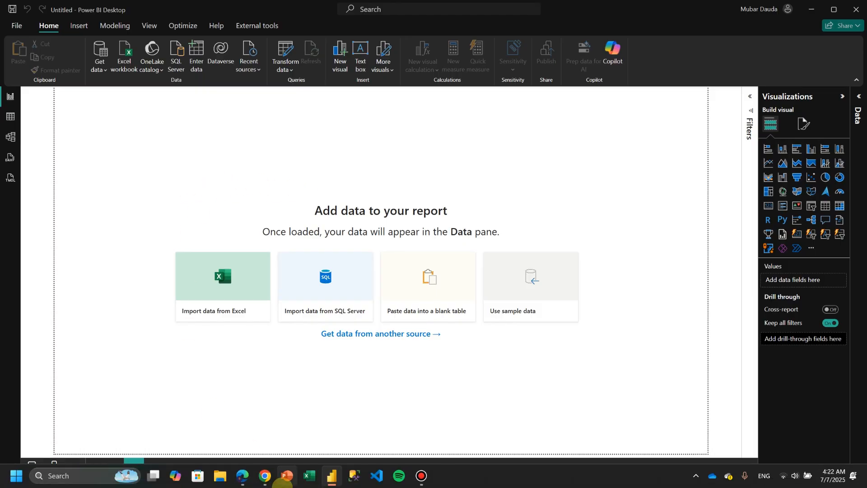
left_click(199, 477)
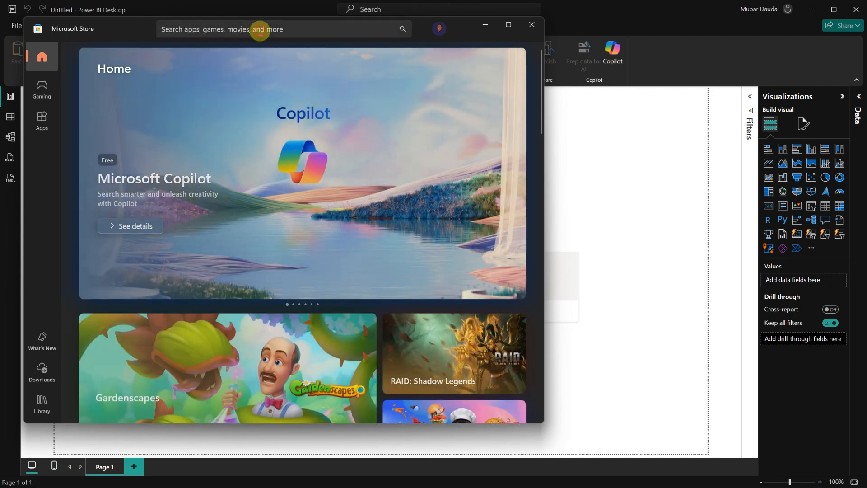
left_click(261, 30)
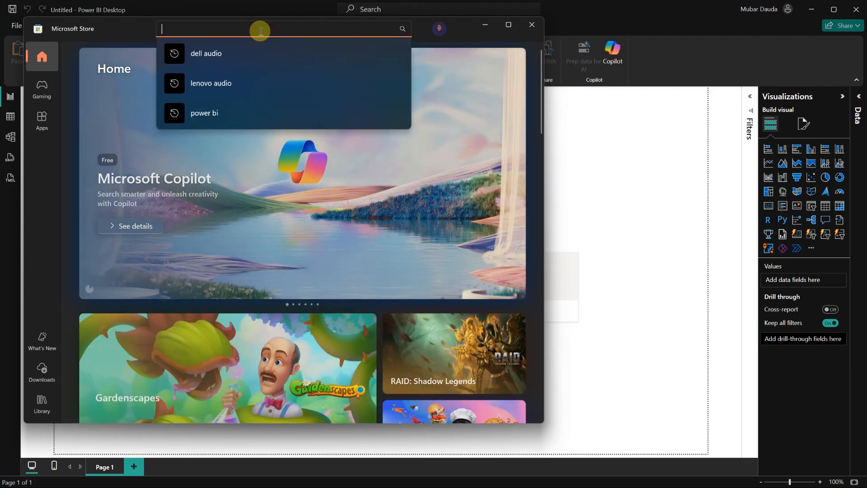
left_click(258, 119)
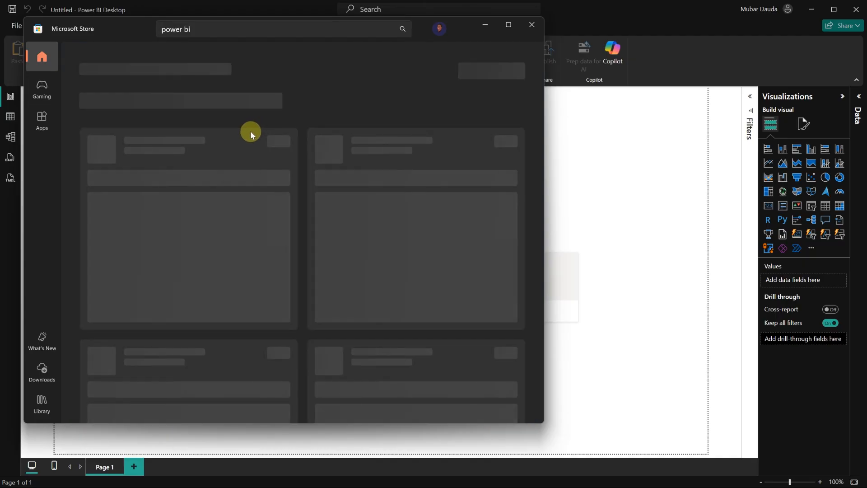
left_click(223, 200)
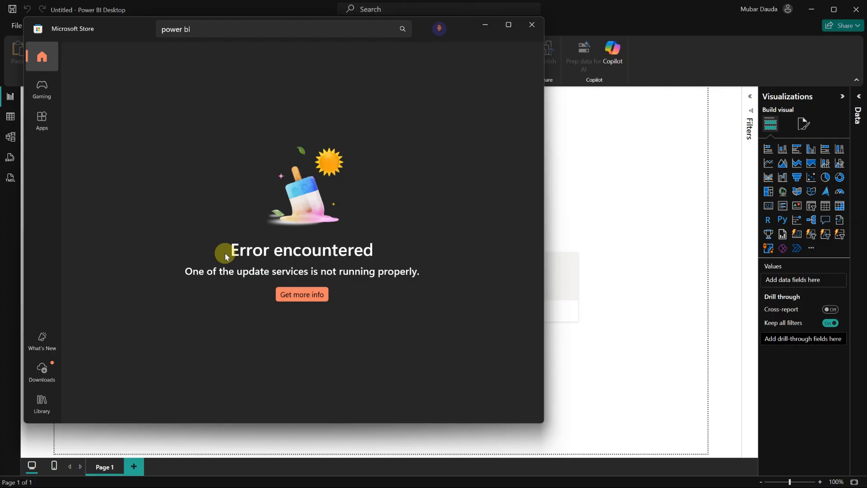
left_click(224, 30)
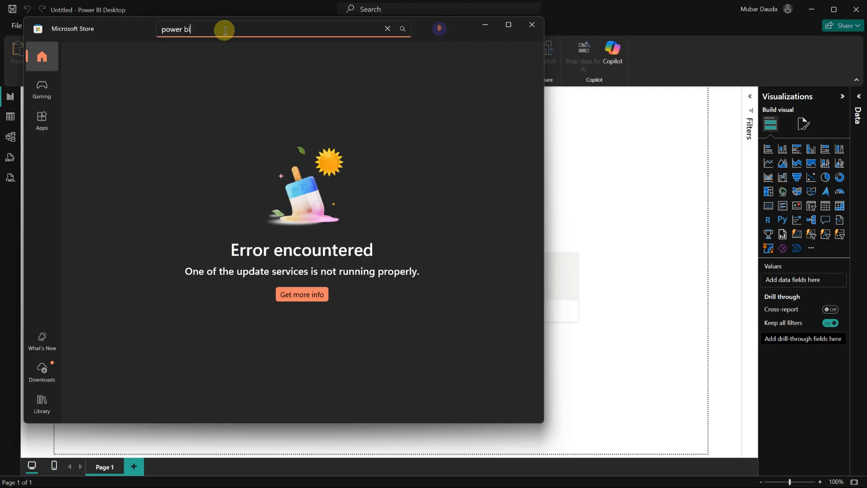
key("Return")
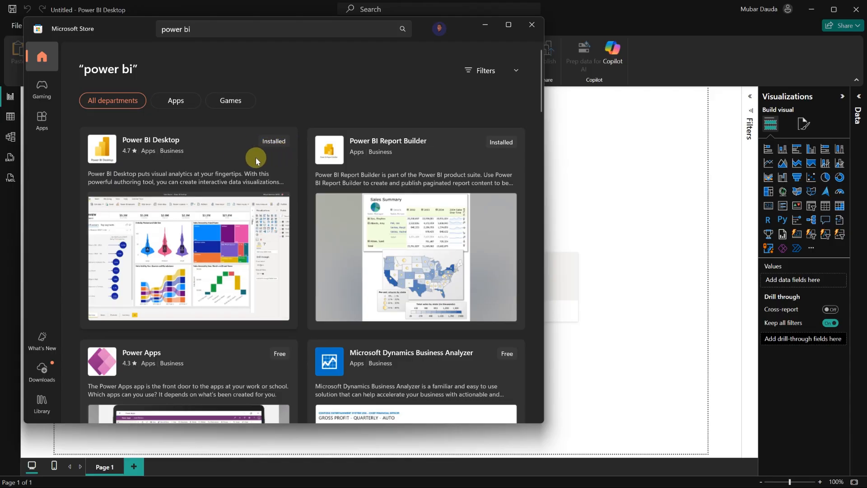
mouse_move(223, 158)
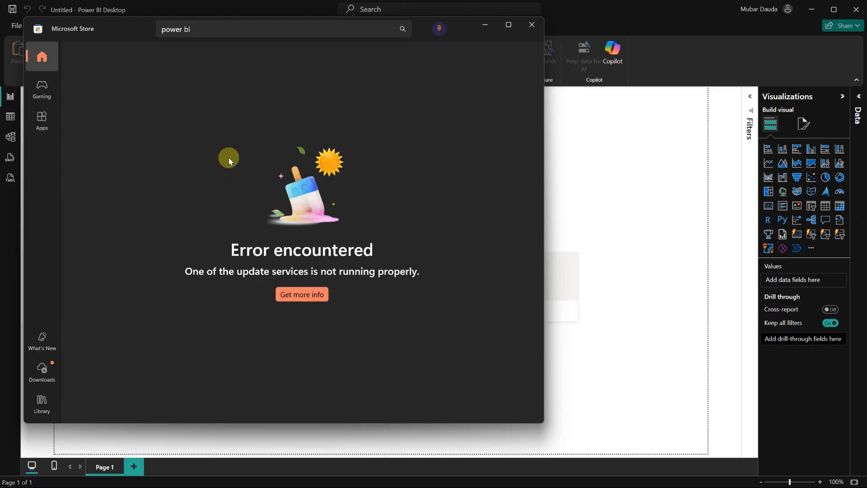
left_click(531, 25)
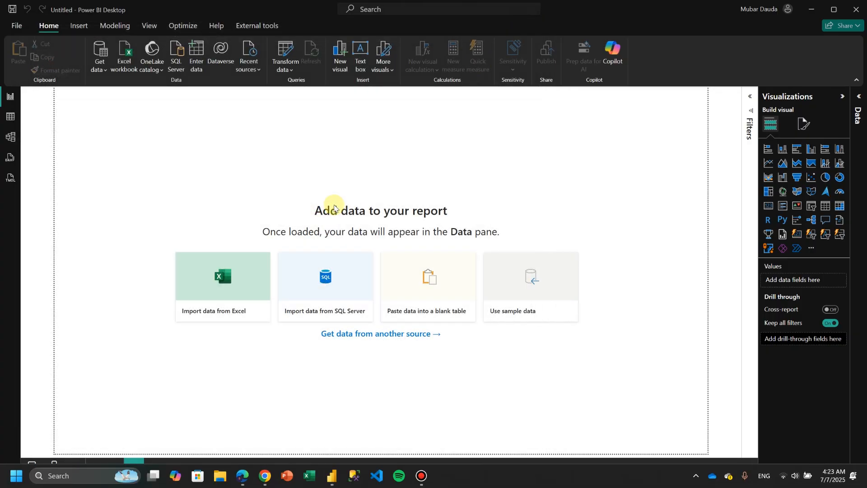
Review the Microsoft Power BI Desktop download page in the browser.
mouse_move(264, 474)
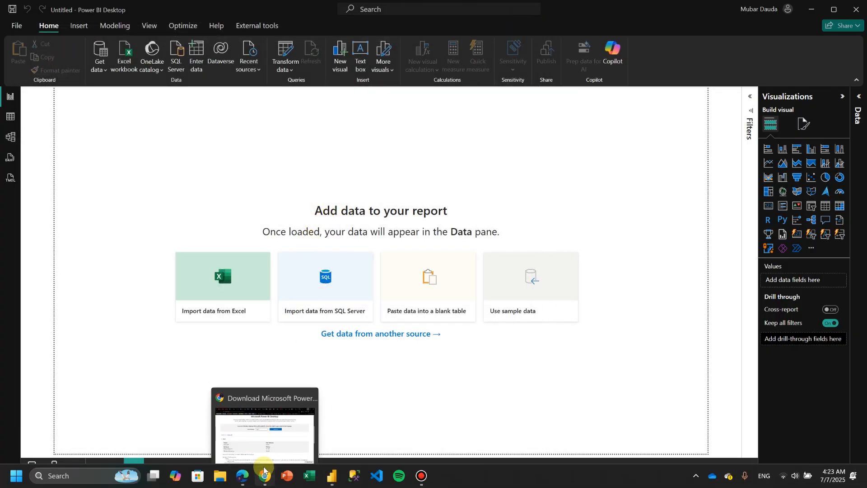
left_click(271, 444)
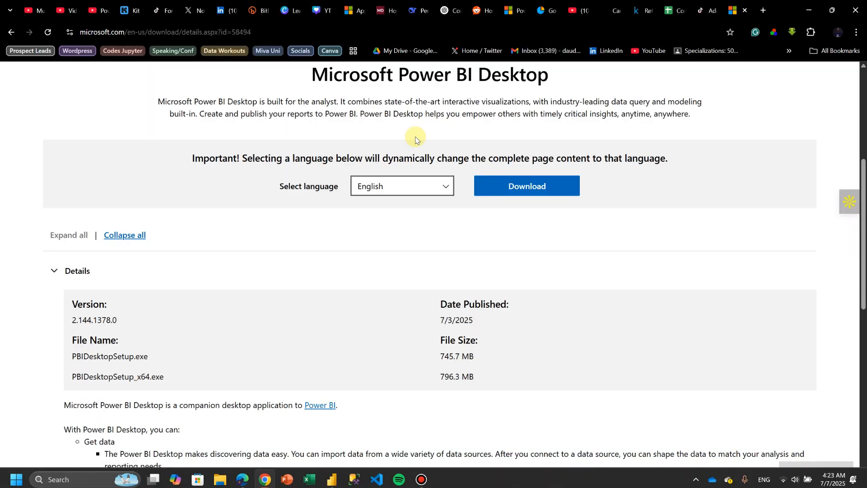
scroll(378, 176, "up", 4)
scroll(303, 163, "left", 5)
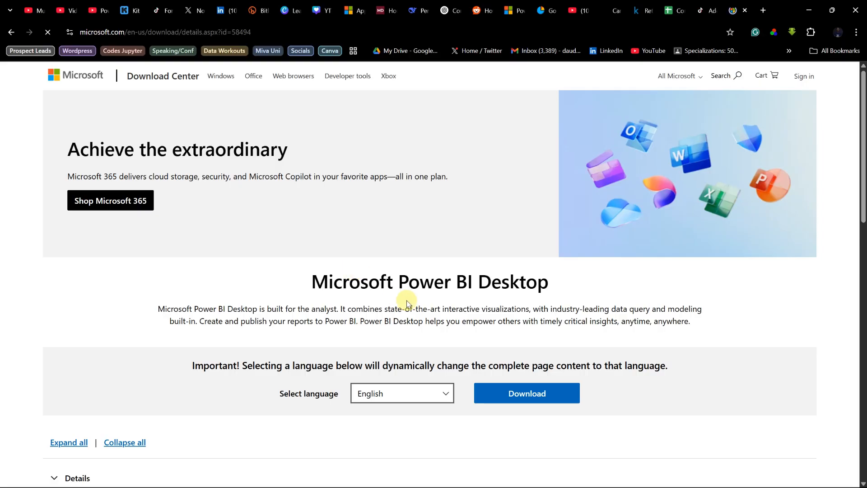
scroll(406, 298, "down", 2)
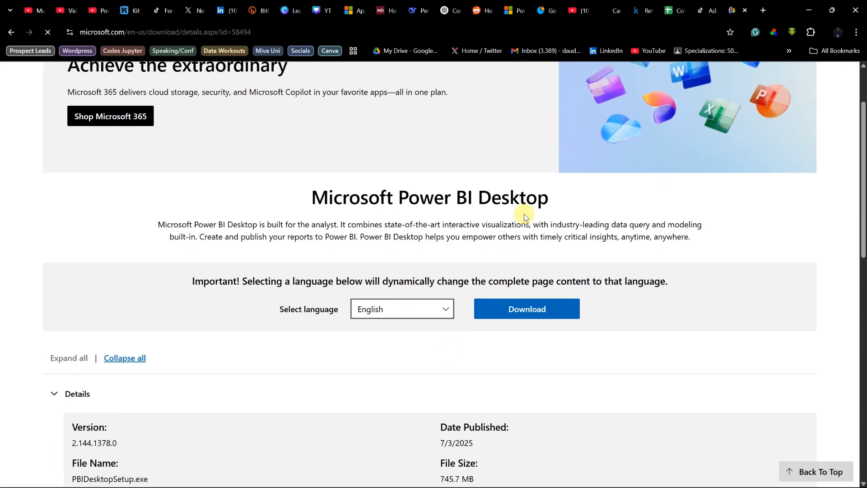
left_click(799, 14)
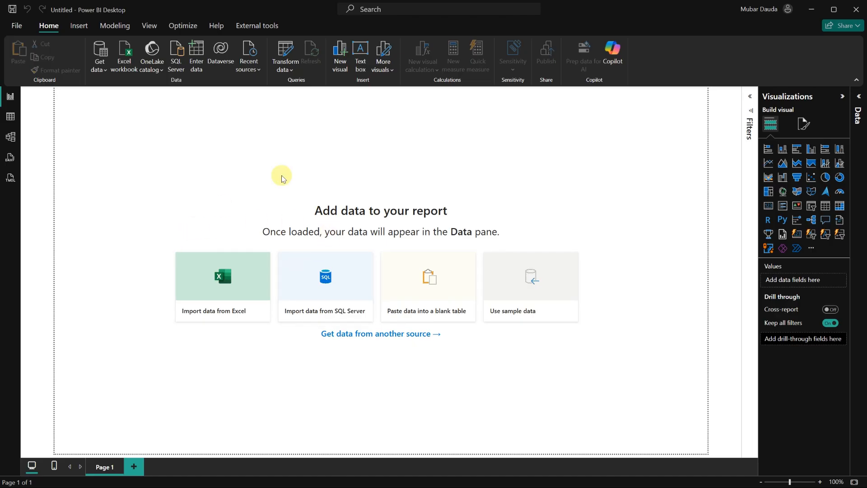
Browse the Table, Model and Report views of the empty report.
left_click(11, 124)
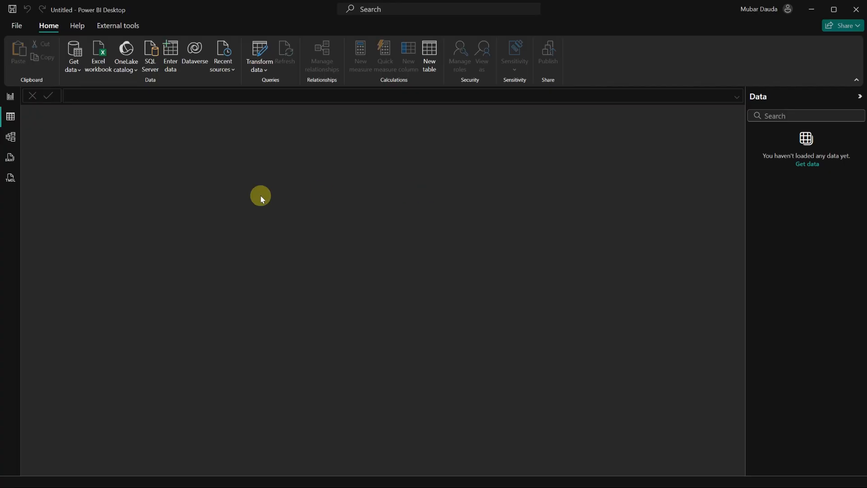
left_click(12, 138)
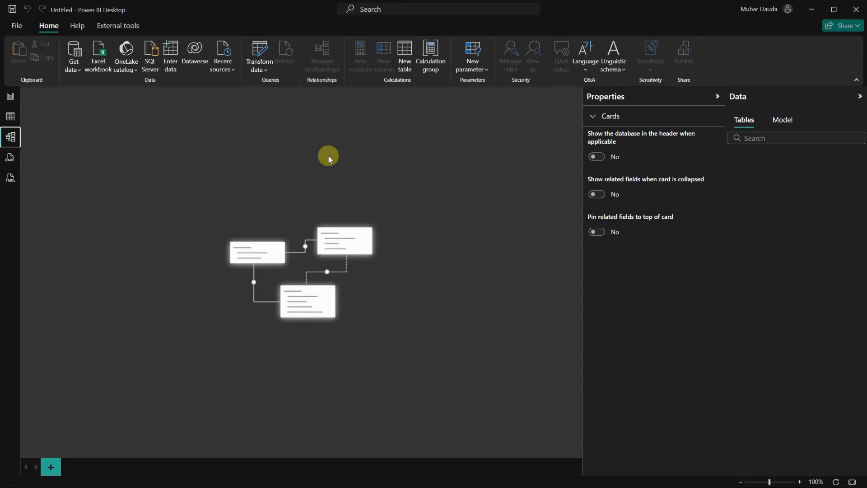
left_click(7, 100)
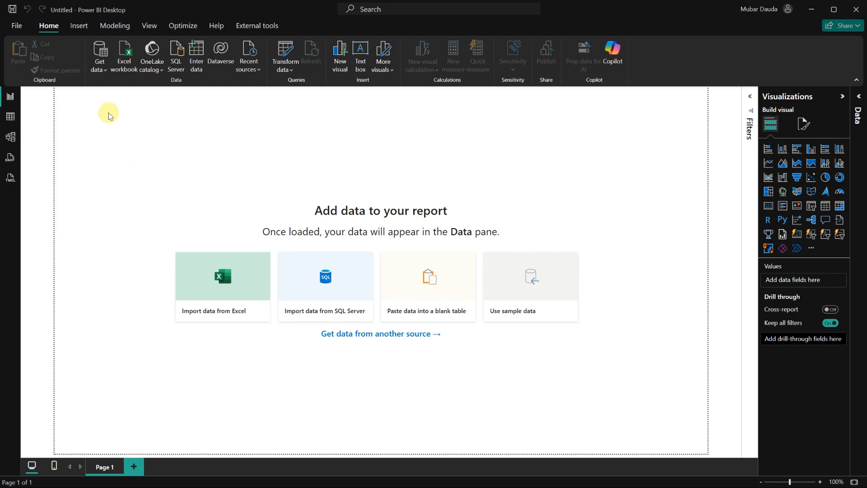
Import retail_sales_dataset.csv from the Downloads folder as a Text/CSV source and load it.
left_click(99, 70)
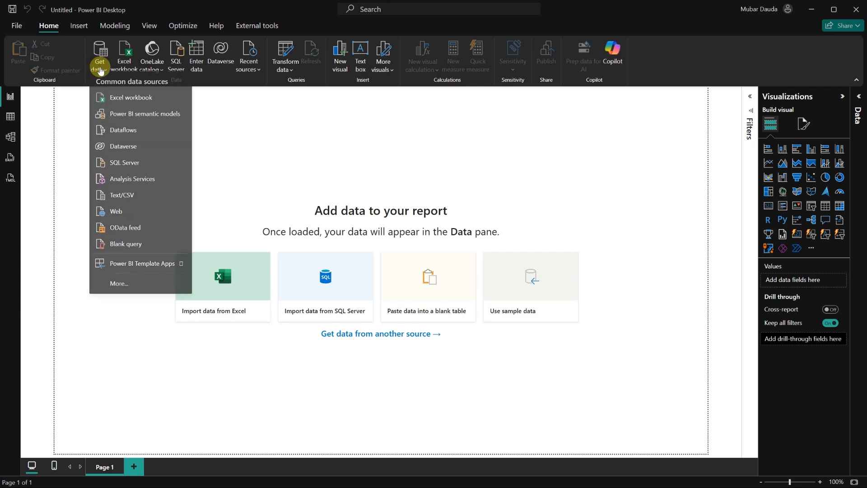
left_click(124, 203)
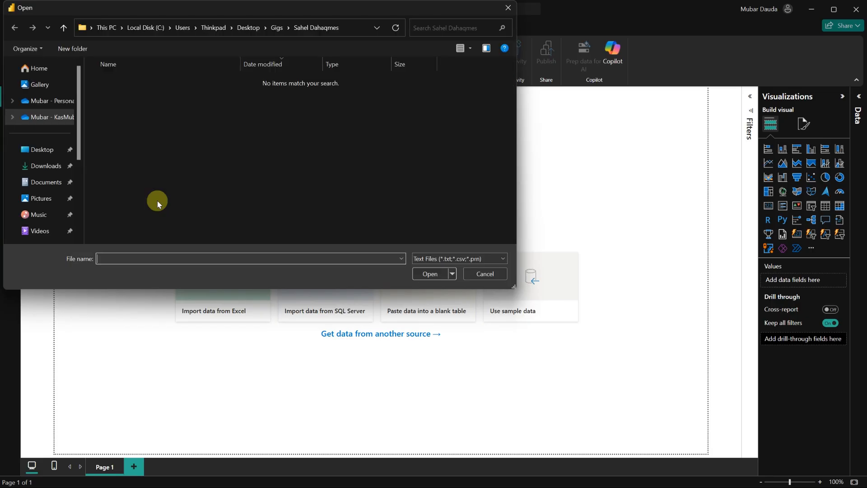
left_click(47, 166)
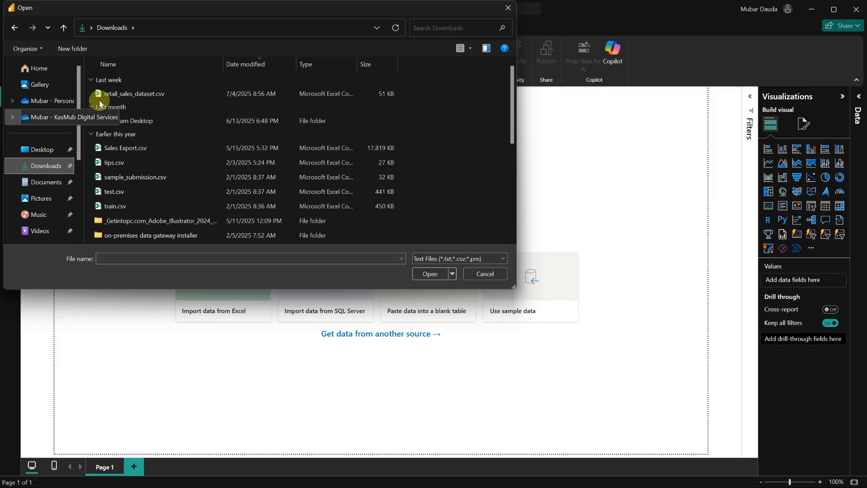
left_click(115, 94)
double_click(132, 94)
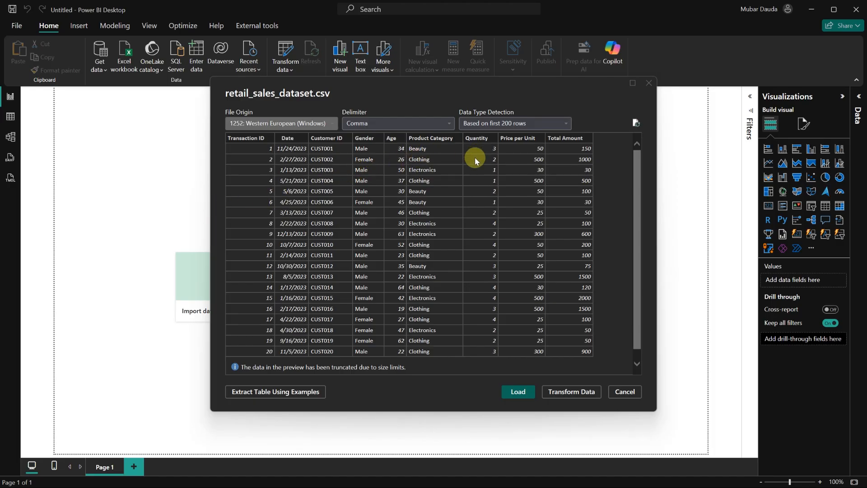
left_click(524, 392)
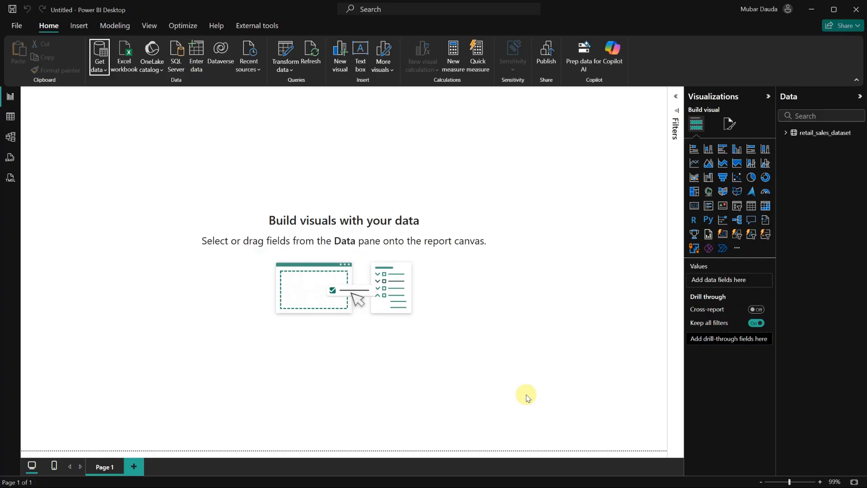
Inspect the retail_sales_dataset fields in the Data pane and its rows in Table view.
left_click(787, 135)
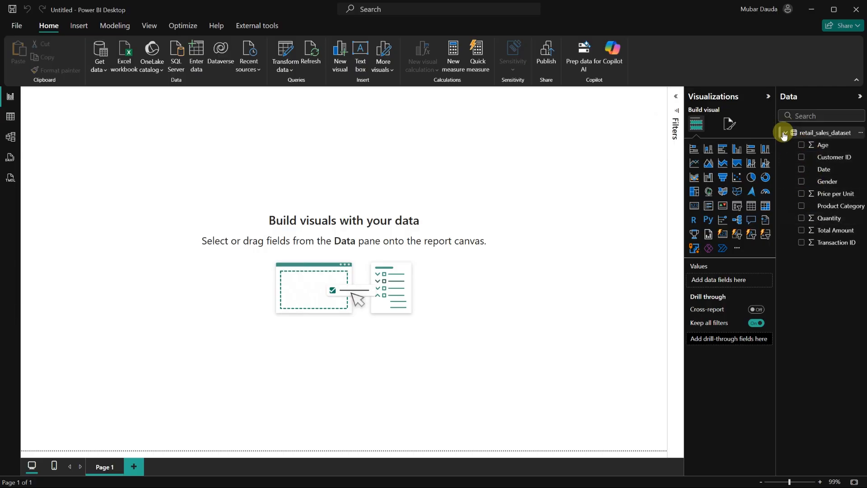
left_click(784, 134)
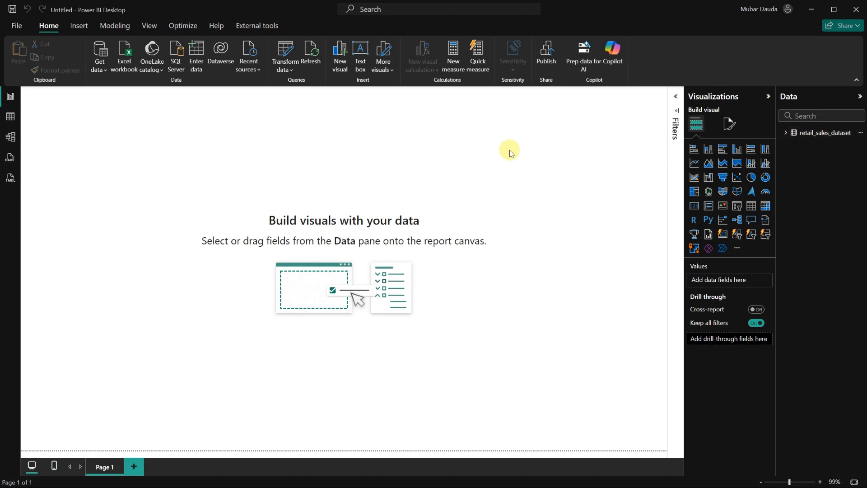
left_click(13, 124)
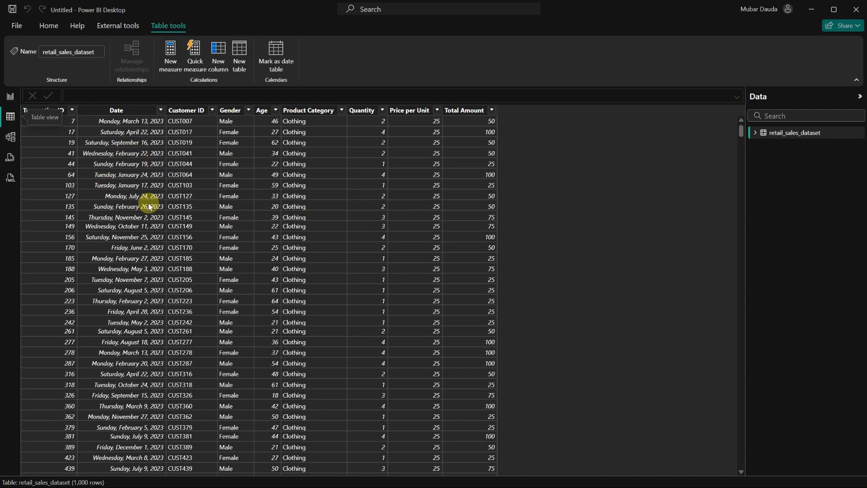
left_click(11, 97)
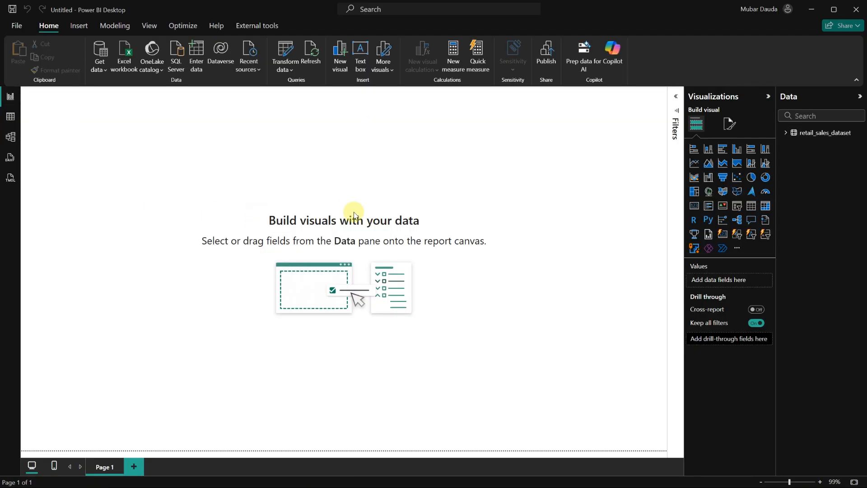
left_click(785, 133)
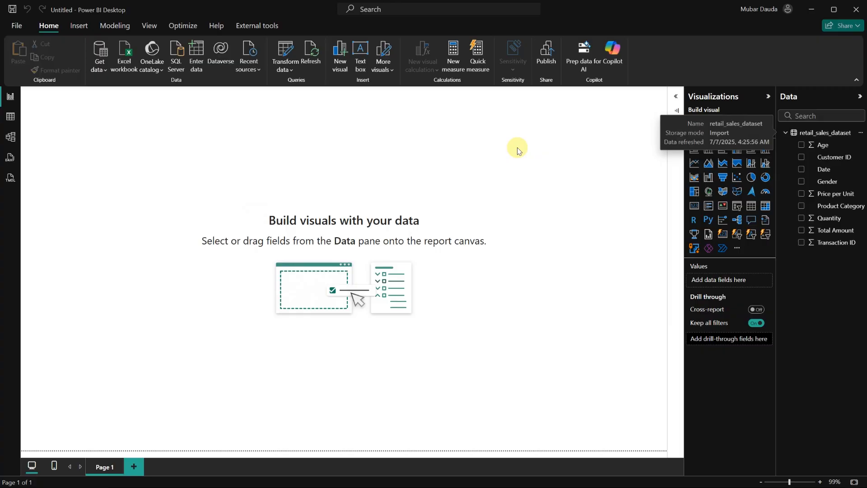
left_click(11, 117)
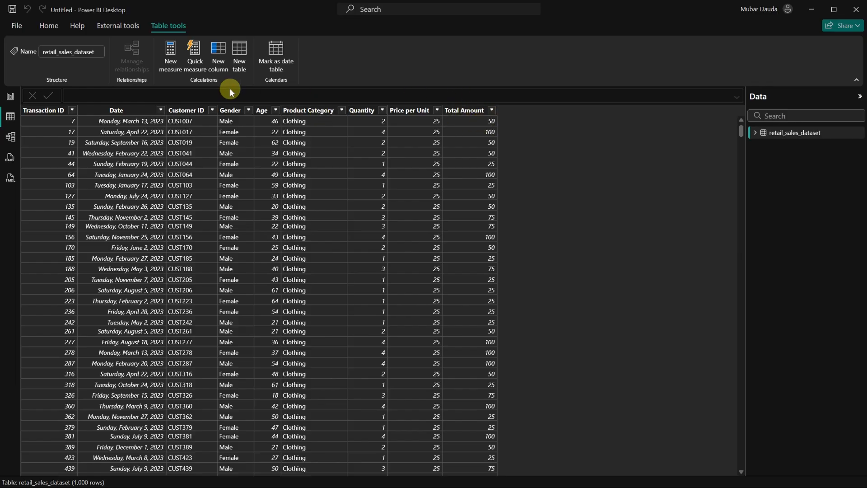
left_click(10, 96)
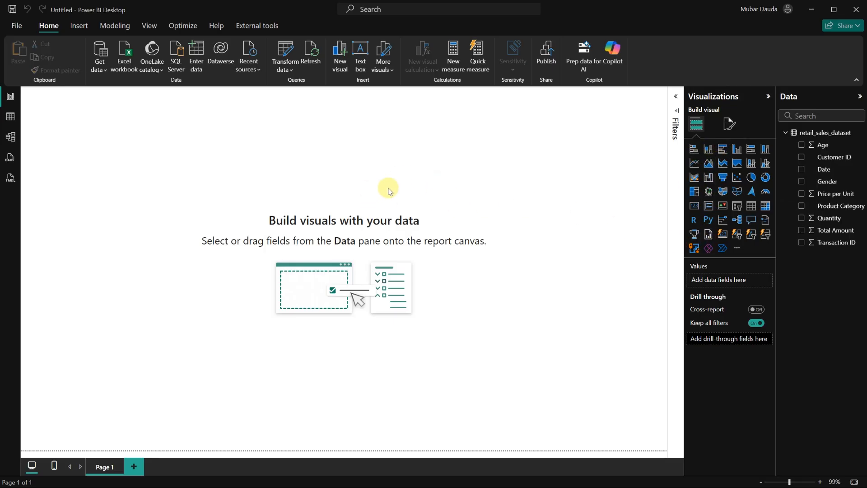
Add a card visual and move and shrink it into the top-left corner of the page.
left_click(695, 207)
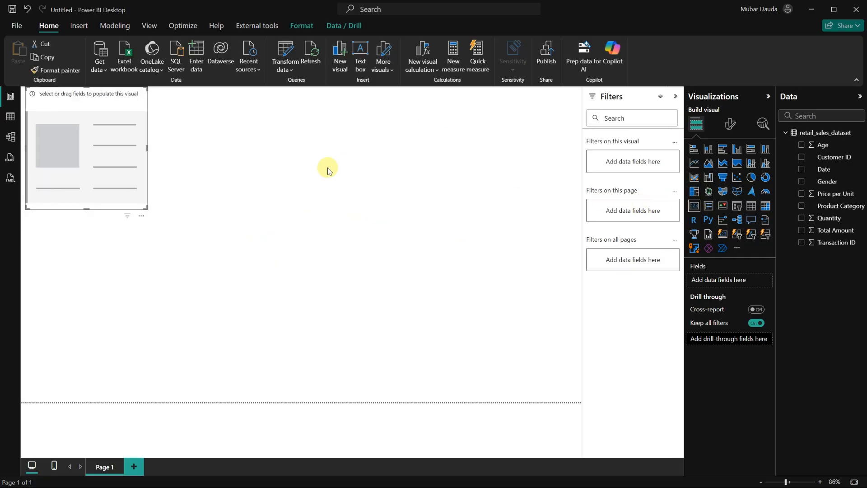
left_click_drag(107, 144, 116, 159)
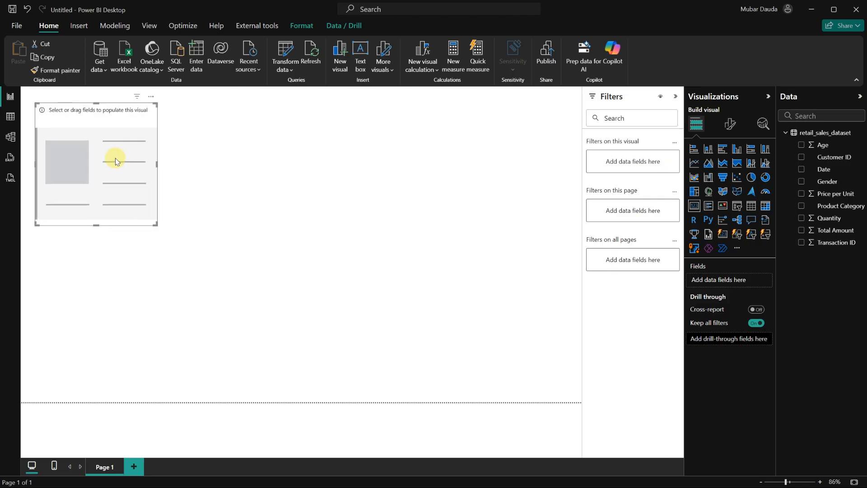
left_click_drag(153, 224, 144, 186)
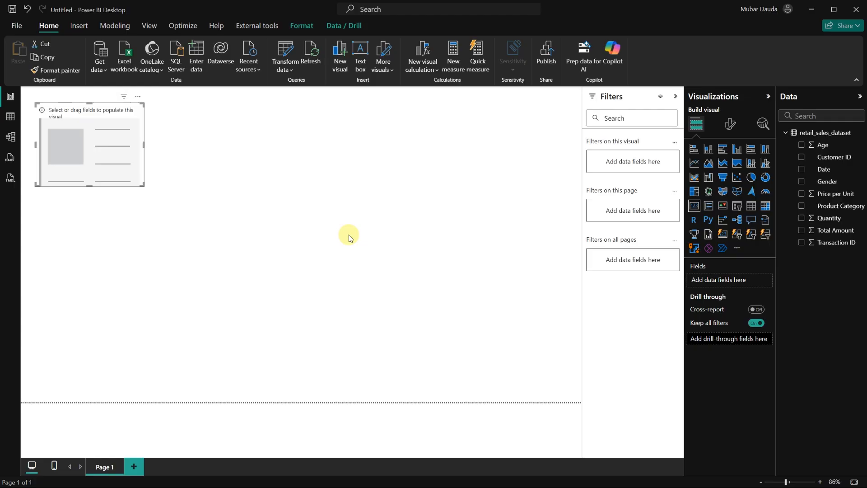
left_click_drag(141, 184, 129, 166)
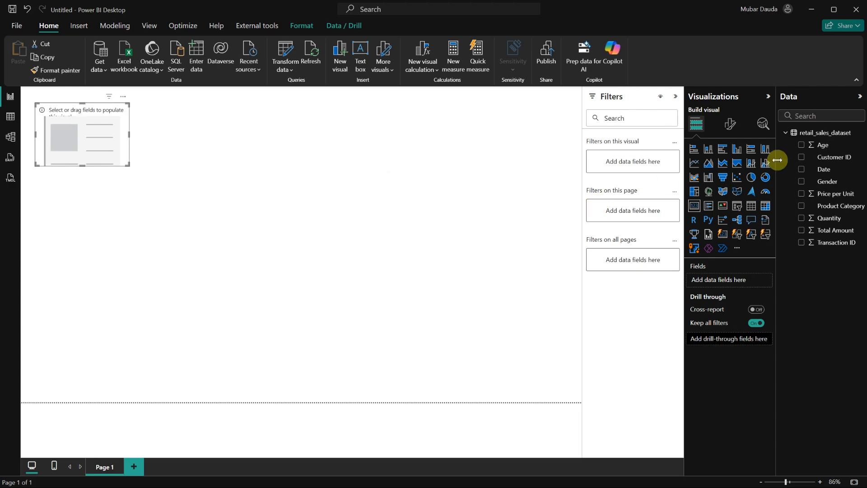
Add Transaction ID to the card and set its aggregation to Count (Distinct).
left_click_drag(833, 245, 741, 279)
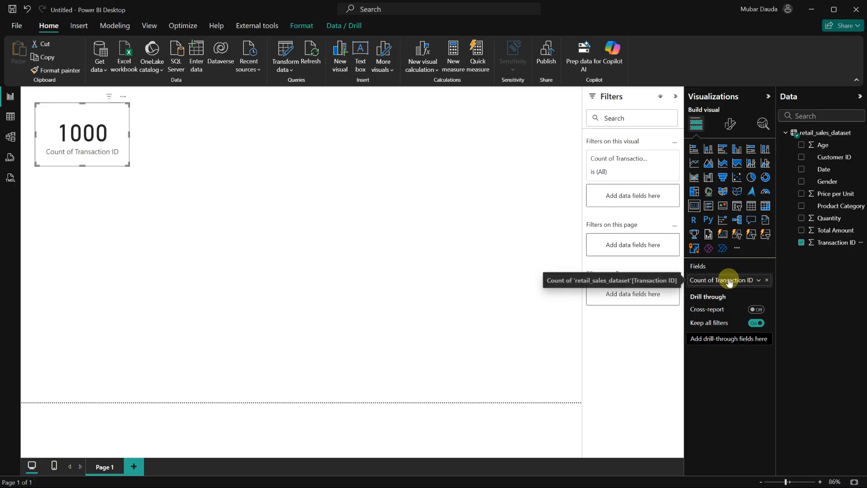
left_click(758, 281)
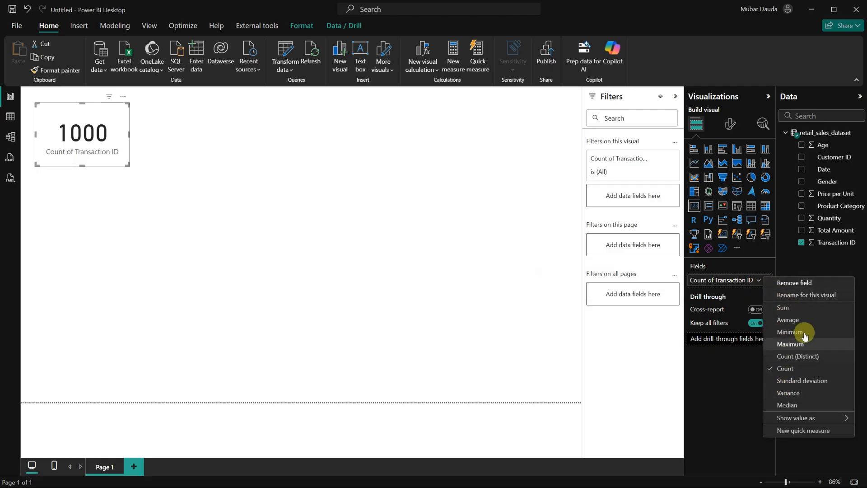
left_click(795, 356)
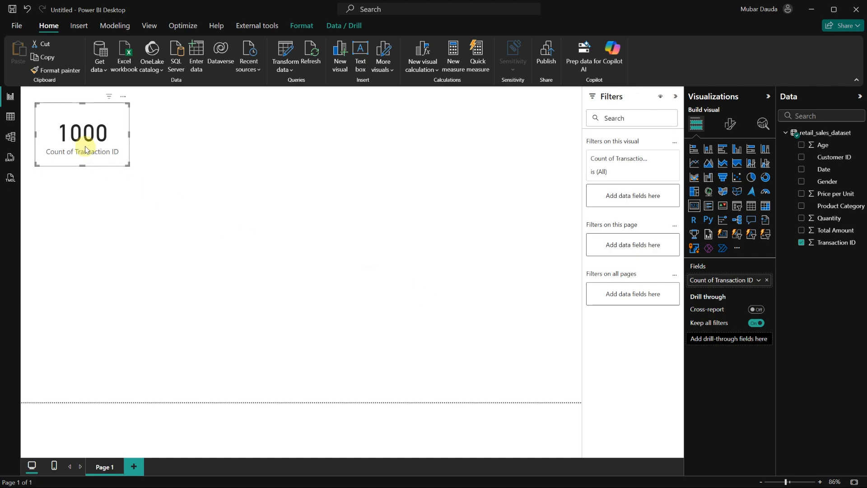
Duplicate the Transaction ID card and place the copy to the right of the original.
left_click_drag(86, 149, 90, 150)
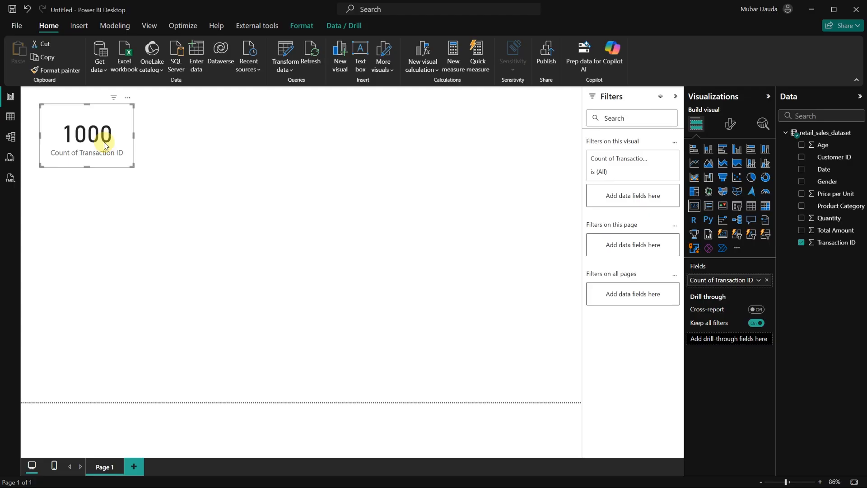
key("ctrl+c")
key("ctrl+v")
left_click_drag(120, 139, 229, 139)
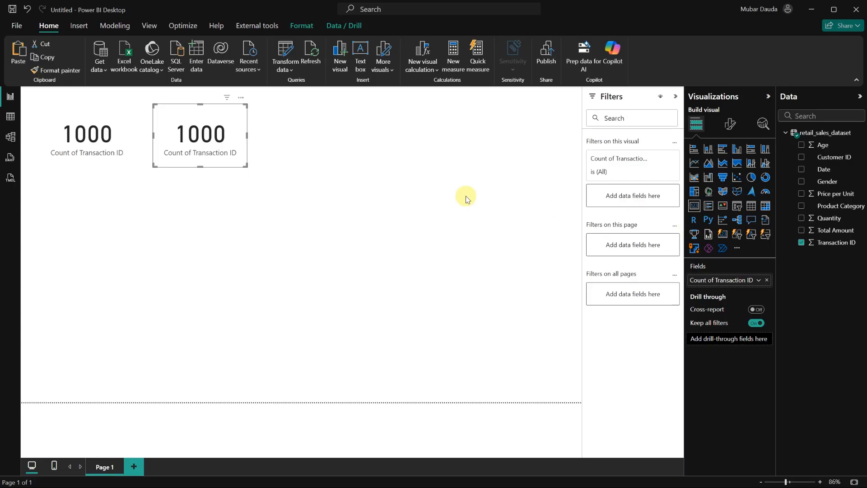
Replace the copied card's field with Customer ID and set its aggregation to Count (Distinct).
left_click(766, 280)
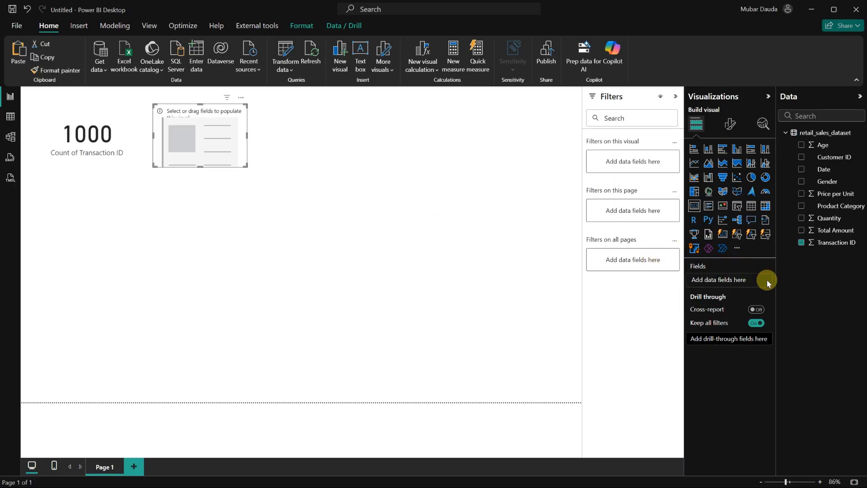
left_click_drag(822, 166, 736, 283)
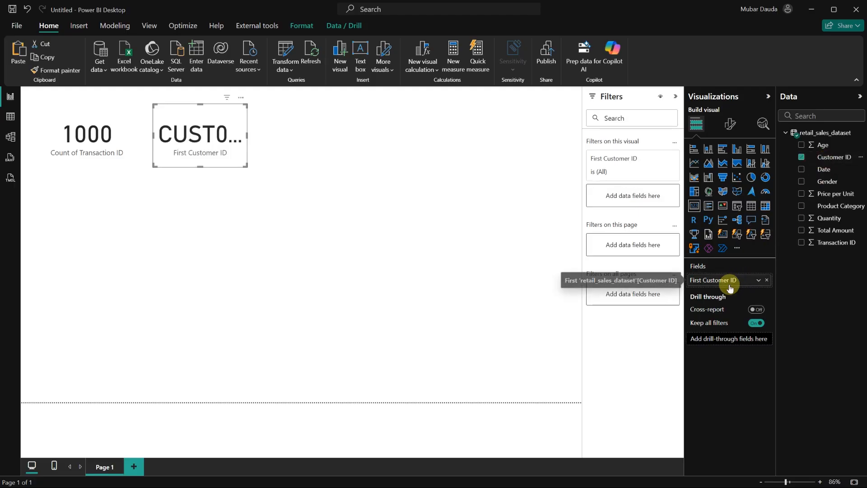
left_click(757, 281)
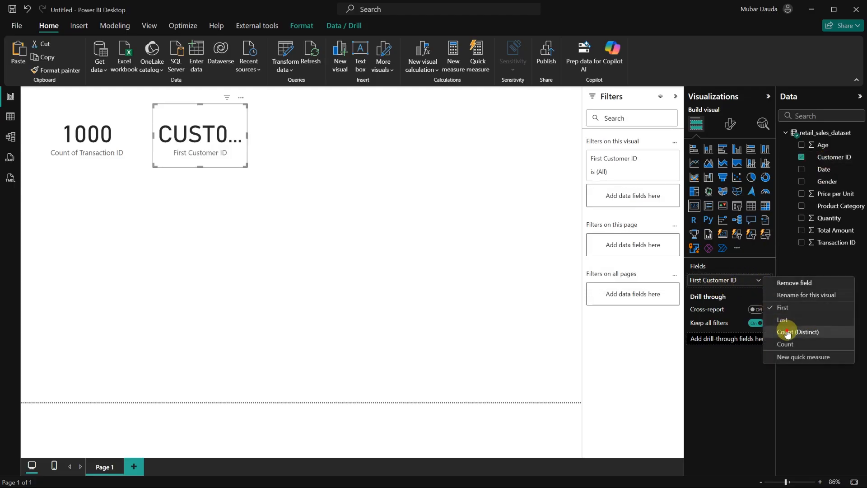
left_click(786, 332)
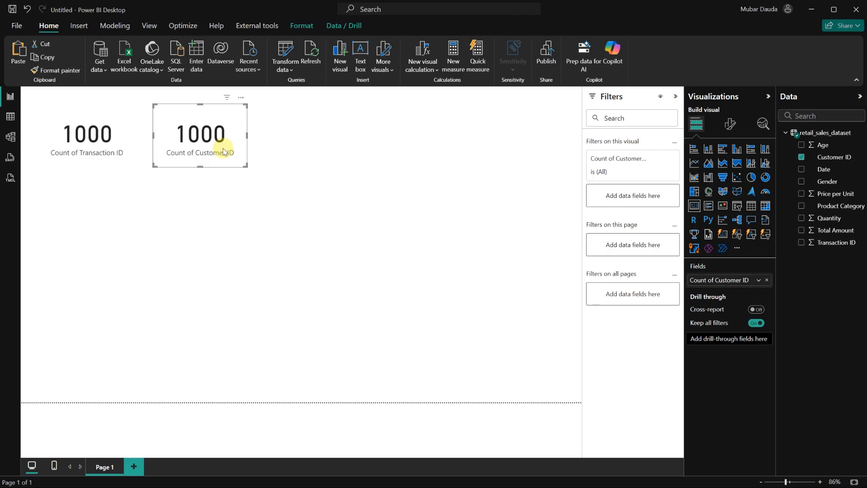
left_click(357, 177)
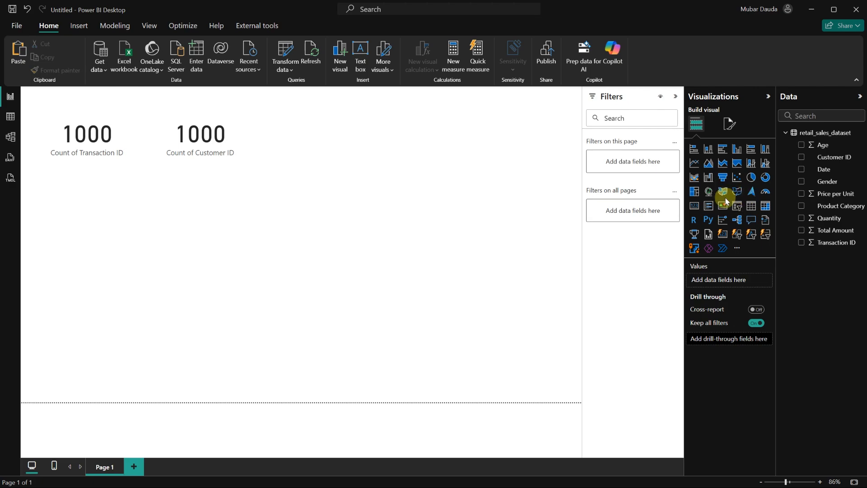
Add a third card showing the sum of Total Amount to the right of the customer card.
left_click(694, 206)
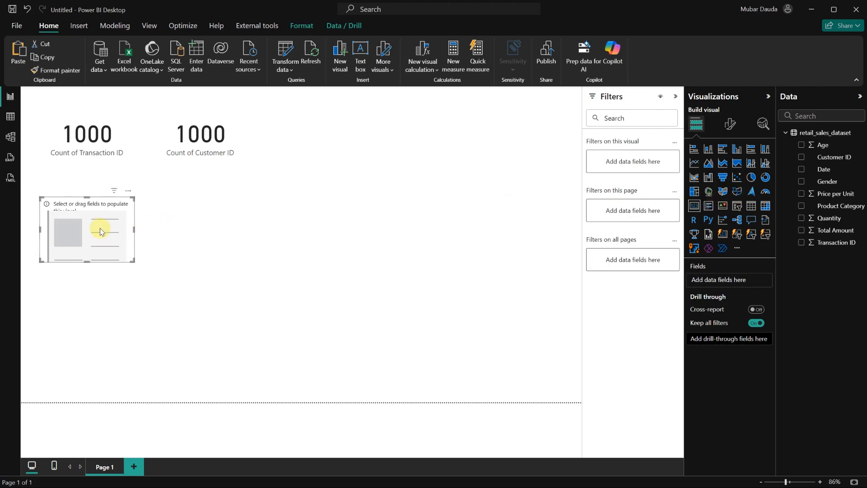
left_click_drag(99, 228, 329, 136)
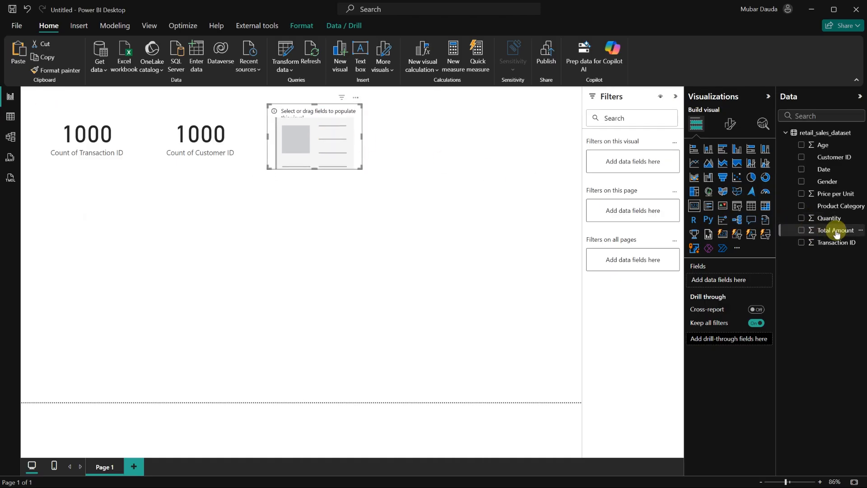
left_click_drag(841, 234, 736, 278)
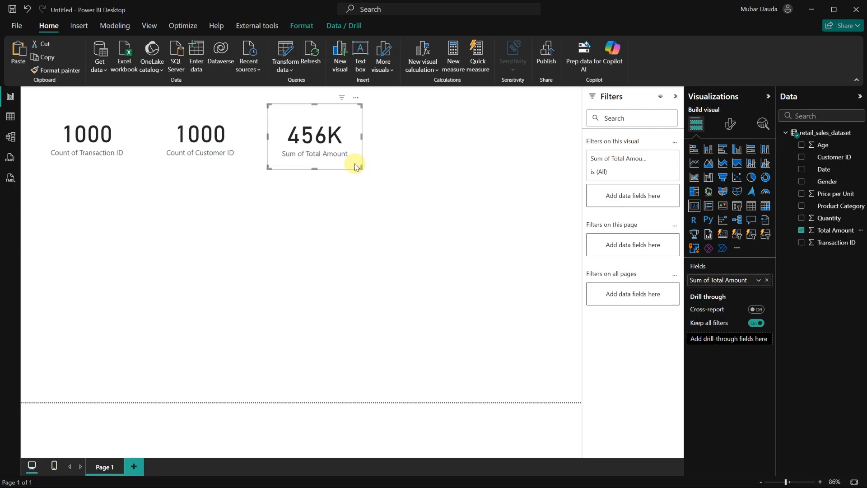
left_click_drag(325, 160, 328, 161)
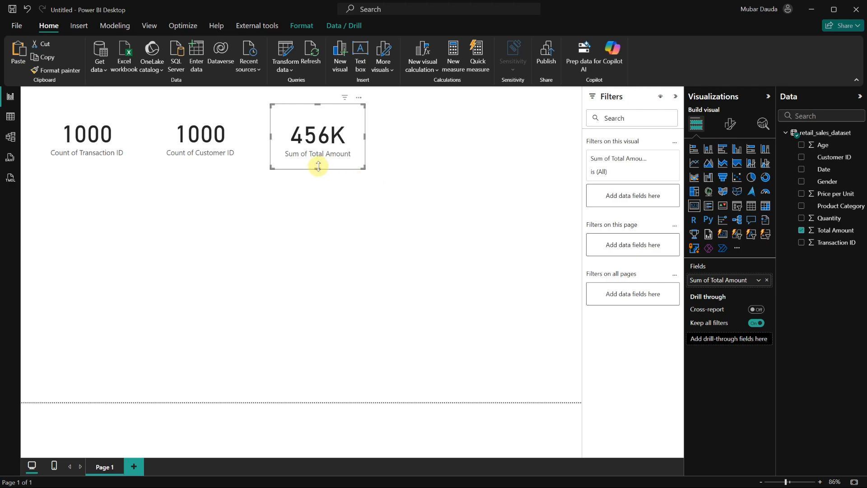
left_click_drag(318, 166, 318, 166)
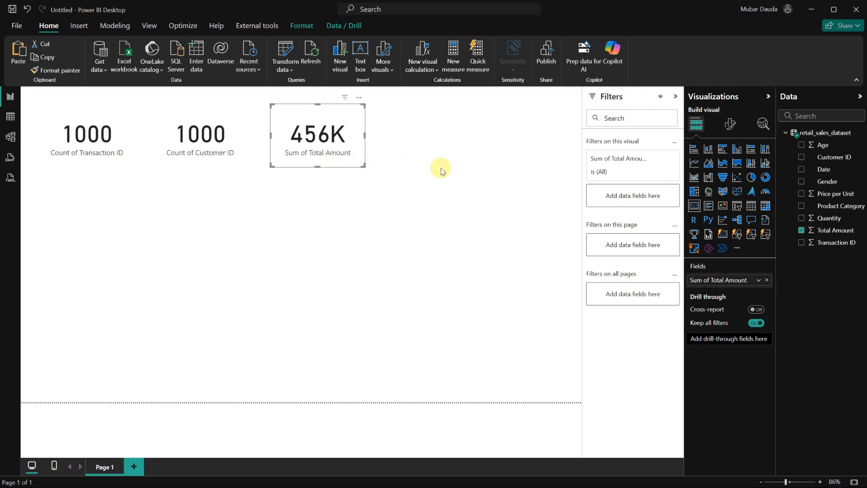
Paste another card copy at the far right of the row and switch its field to Quantity.
key("ctrl+v")
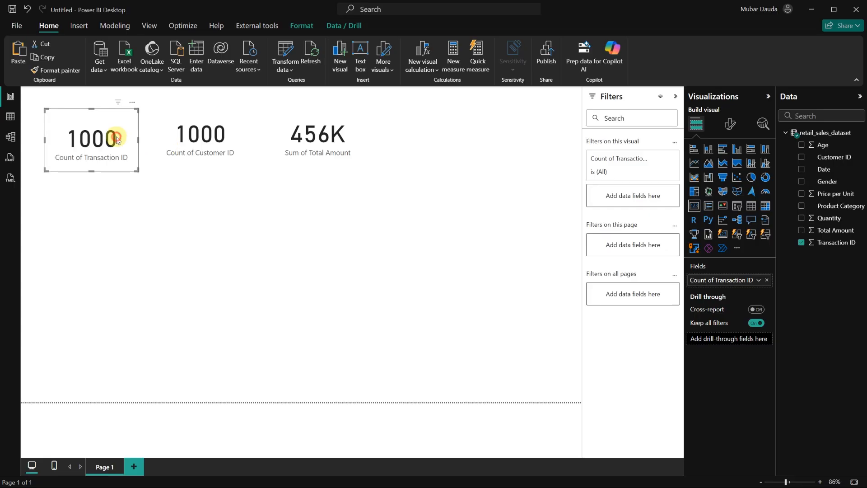
left_click_drag(117, 138, 474, 131)
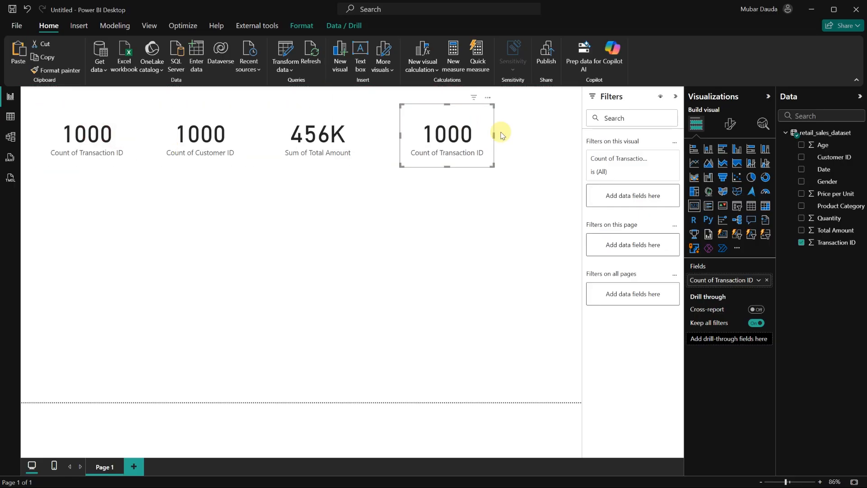
left_click(767, 281)
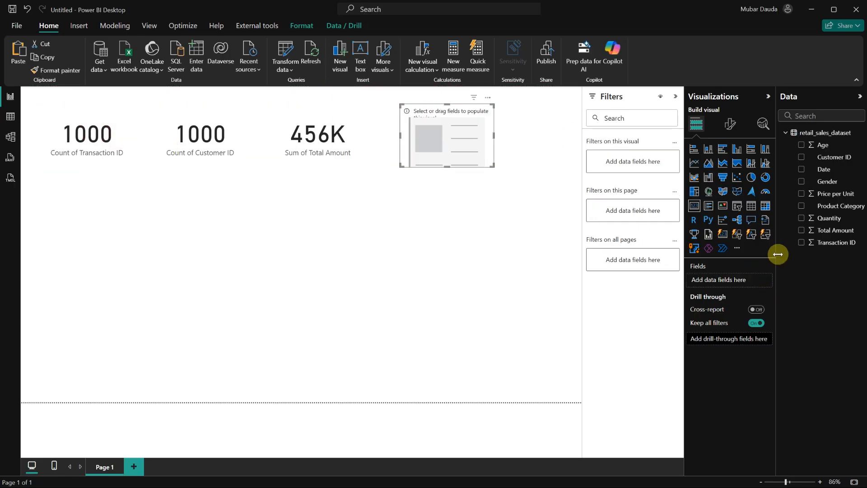
left_click(801, 218)
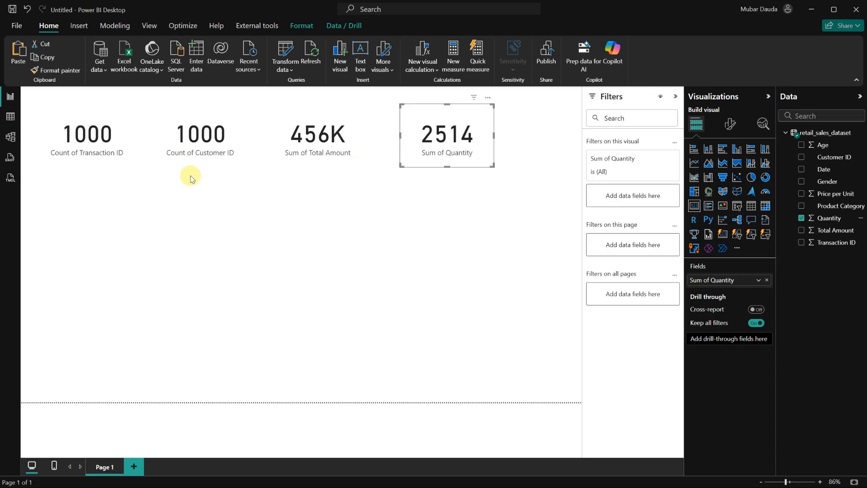
left_click(370, 211)
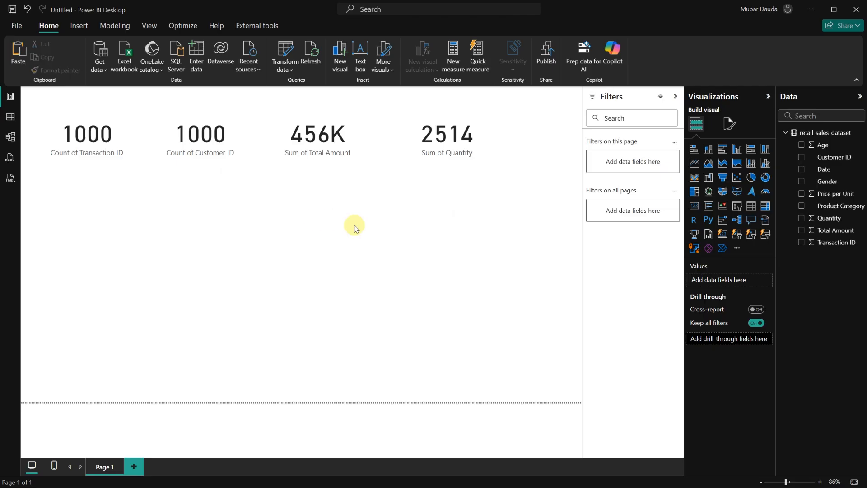
Add a line chart with Date on the X-axis and Total Amount on the Y-axis.
left_click(693, 163)
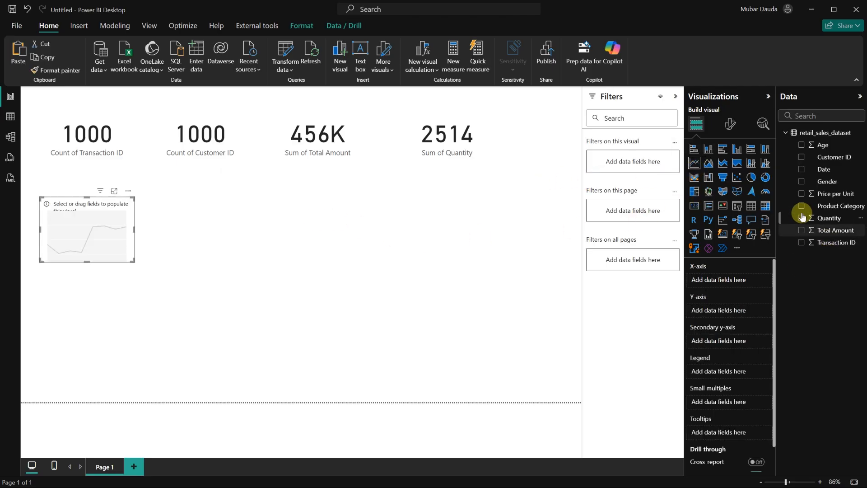
left_click(801, 169)
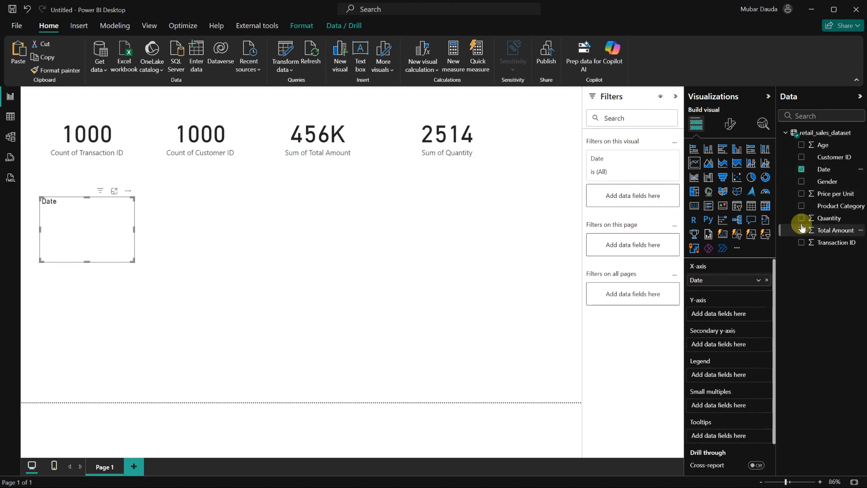
left_click_drag(835, 230, 741, 312)
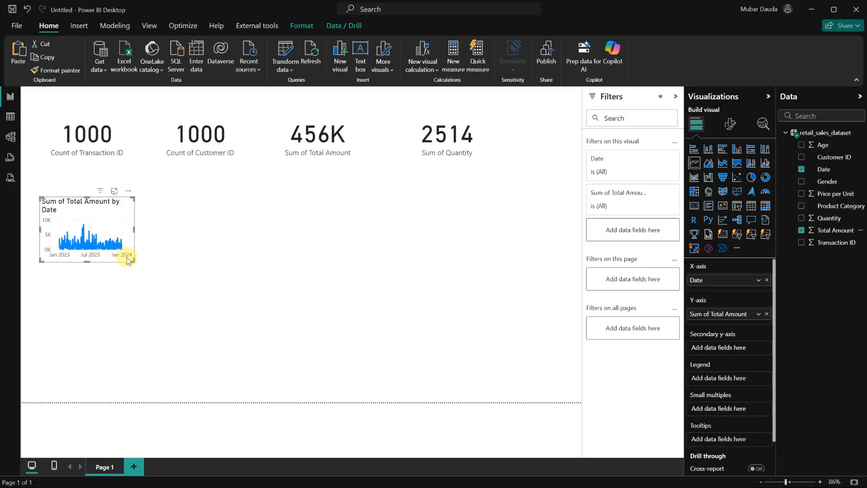
Enlarge the line chart and position it directly below the row of cards.
left_click_drag(133, 260, 270, 289)
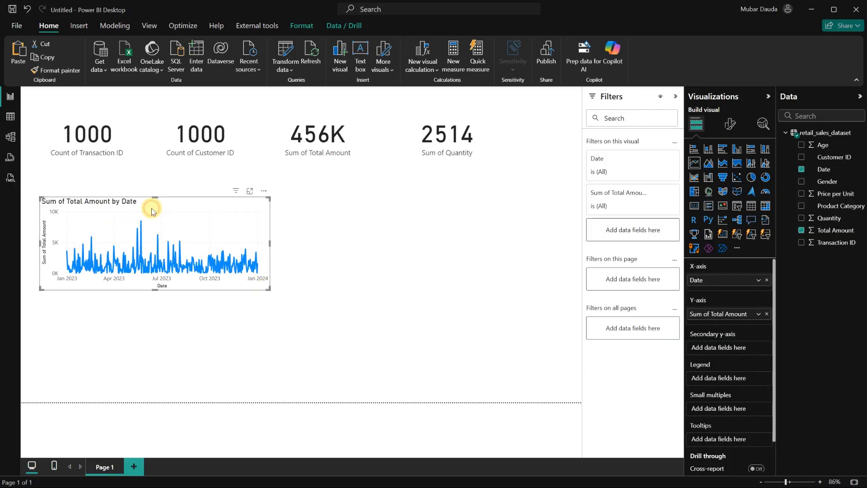
left_click_drag(151, 211, 146, 190)
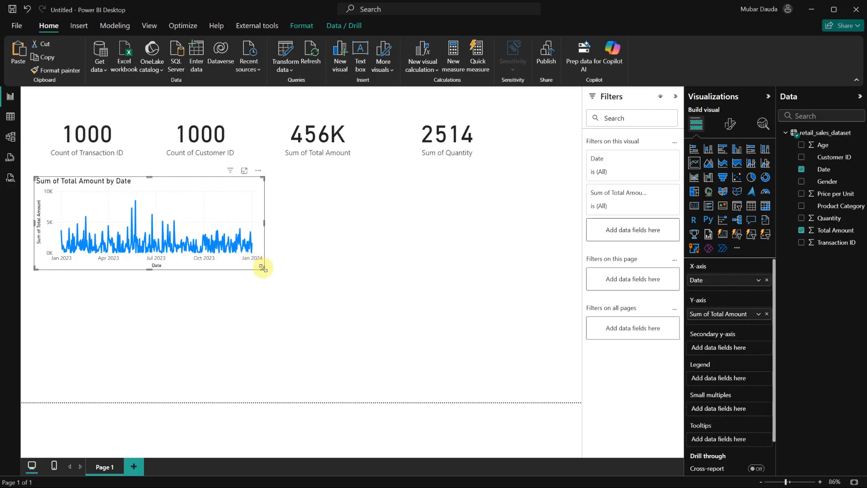
left_click_drag(262, 268, 299, 275)
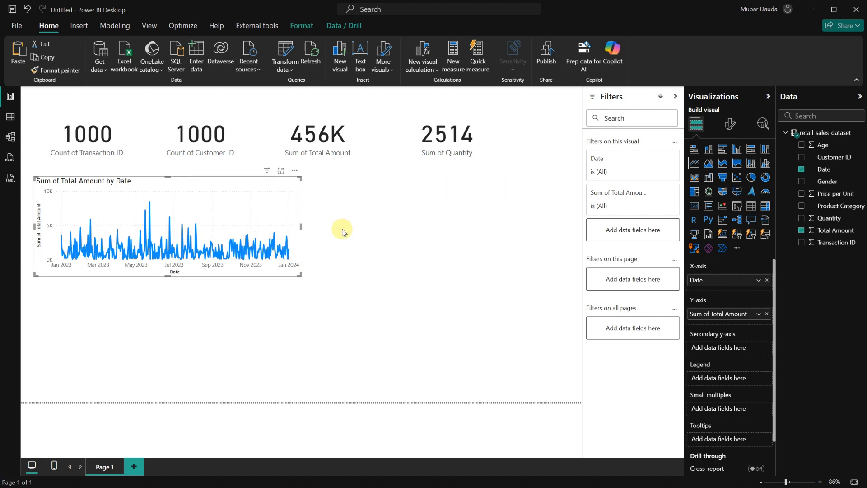
left_click(380, 214)
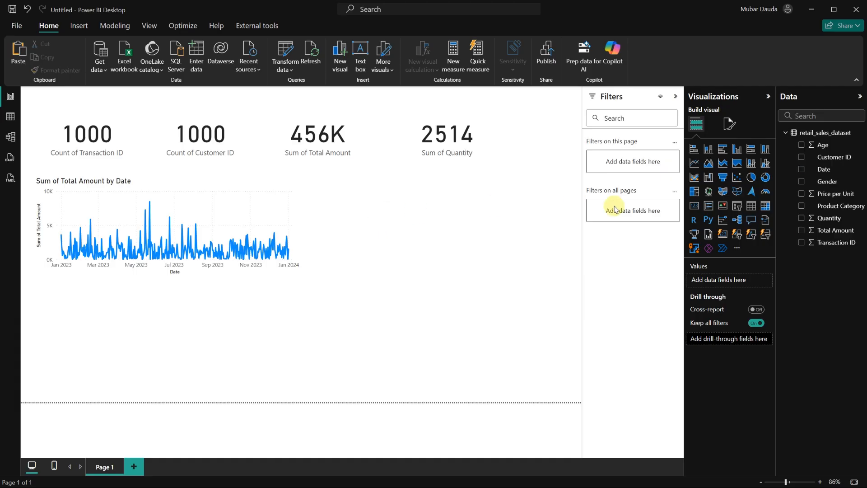
Add a bar chart beside the line chart with Product Category on the Y-axis and Total Amount on the X-axis.
left_click(694, 149)
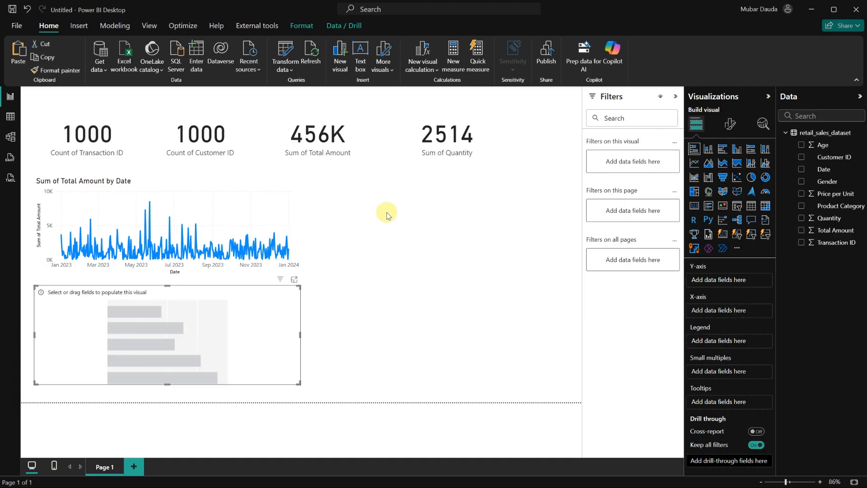
left_click_drag(188, 327, 473, 224)
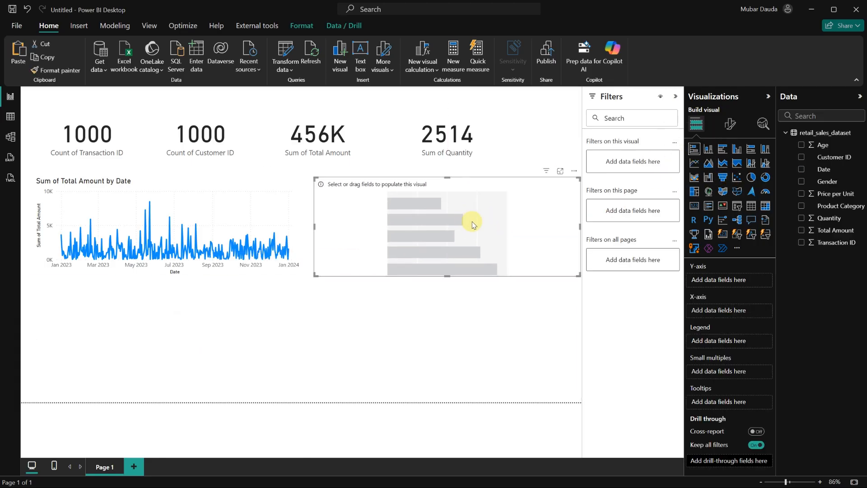
left_click(802, 206)
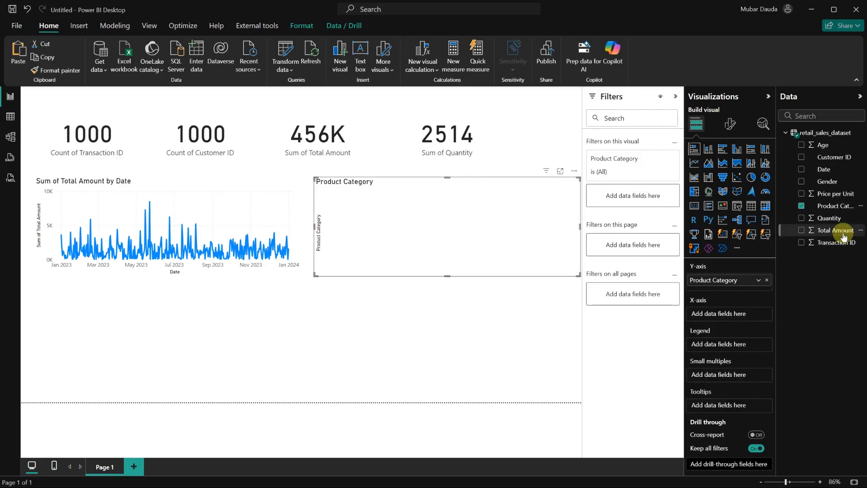
left_click_drag(840, 230, 739, 314)
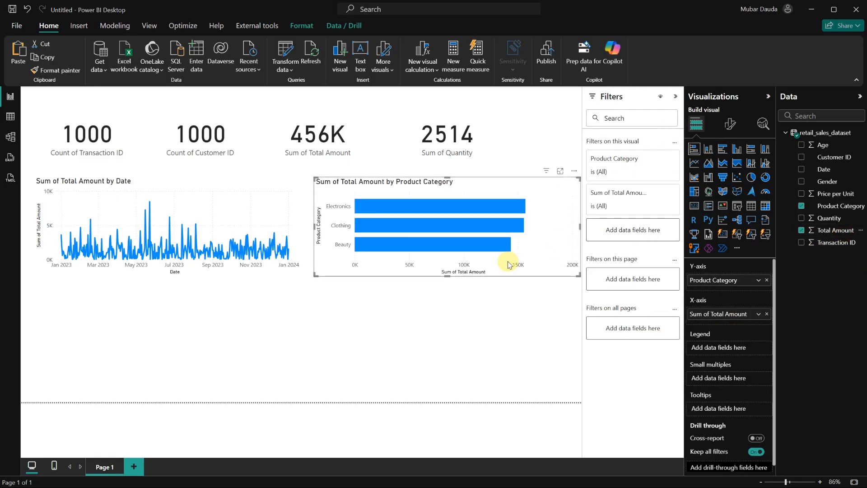
left_click_drag(578, 275, 560, 276)
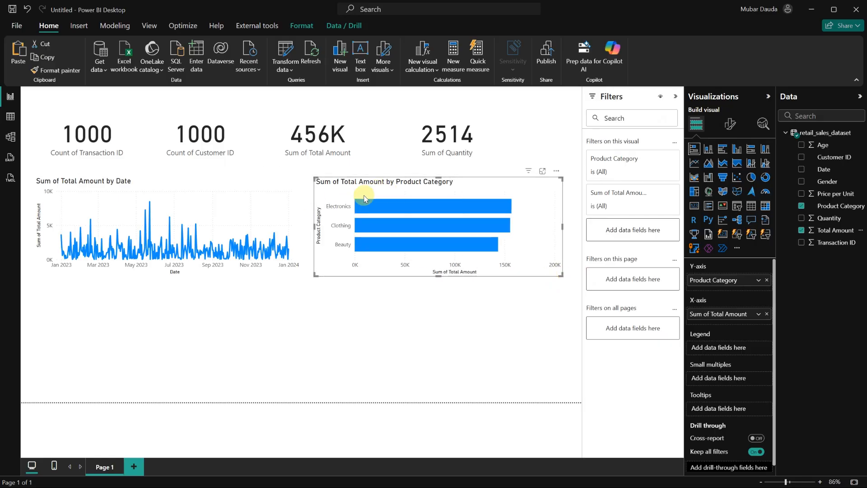
left_click(233, 316)
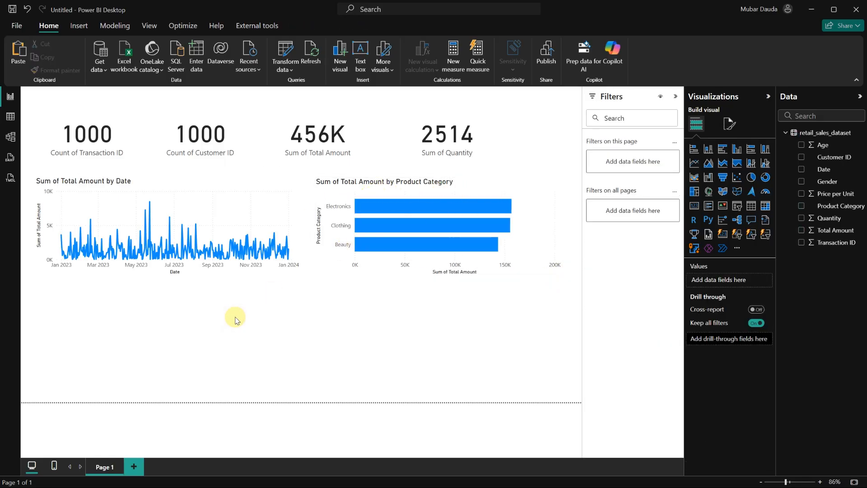
Add a donut chart with Gender as the legend and Total Amount as the values.
left_click(763, 179)
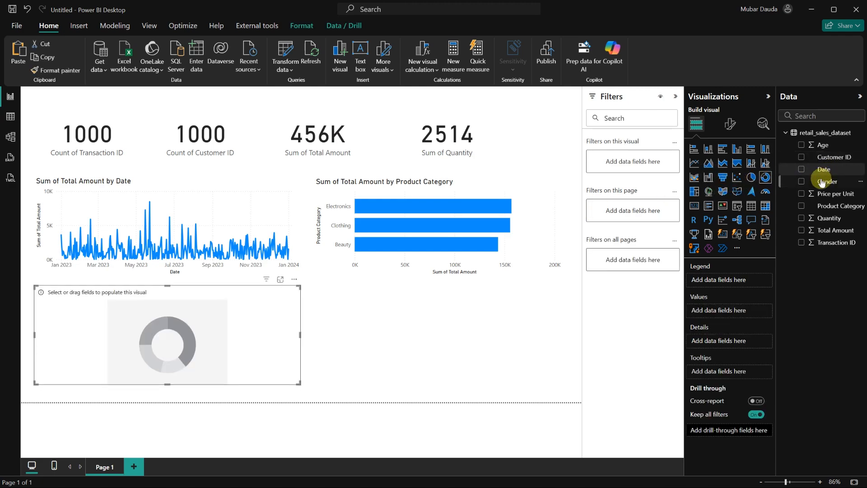
left_click(802, 183)
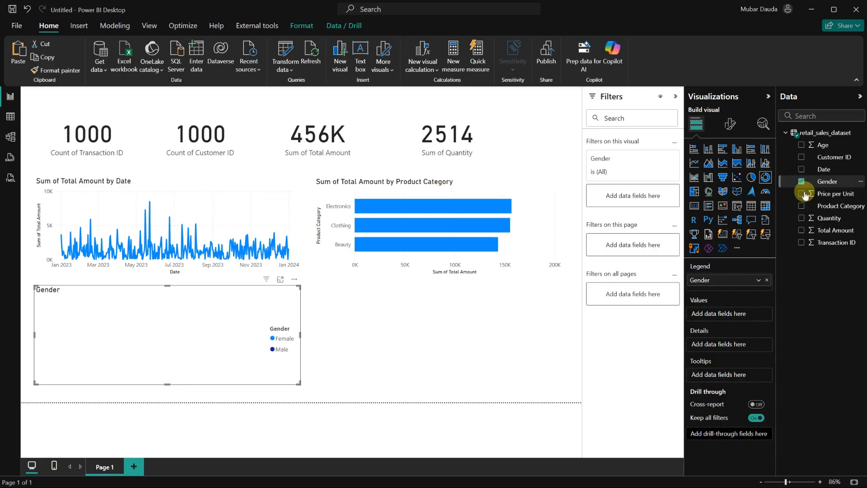
left_click(801, 231)
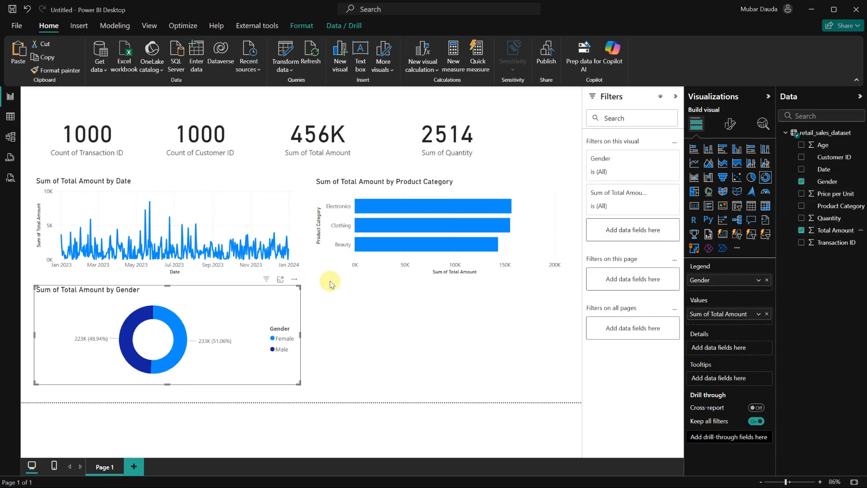
left_click(381, 331)
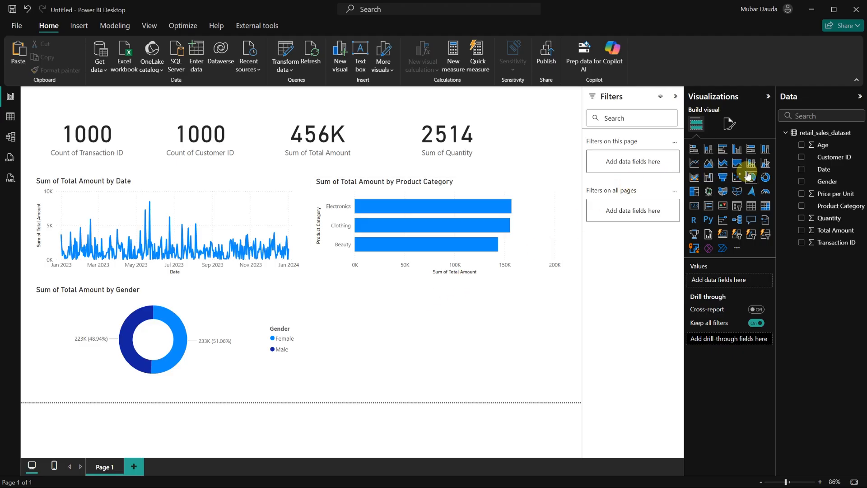
Add a bar chart below the category chart with Customer ID on the Y-axis and Total Amount on the X-axis.
left_click(694, 156)
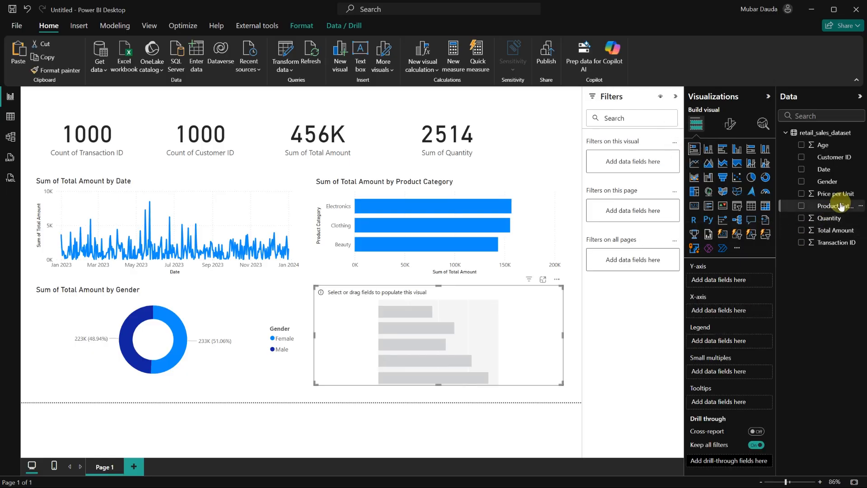
left_click(801, 157)
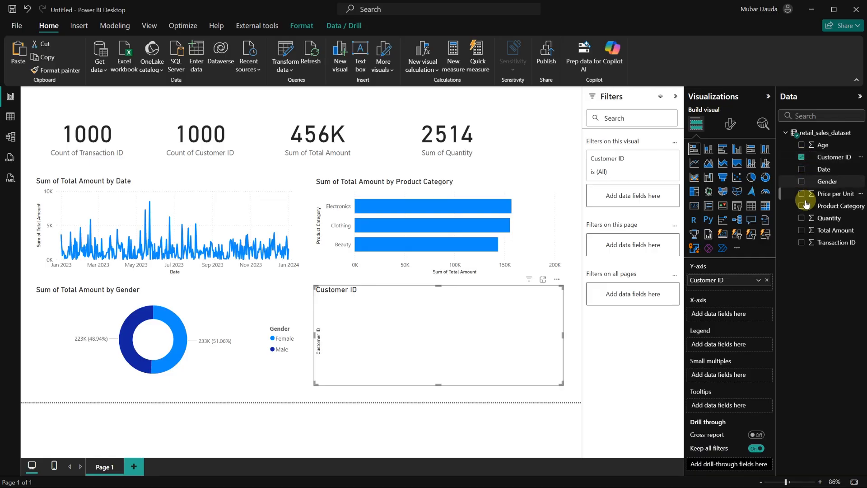
left_click(801, 229)
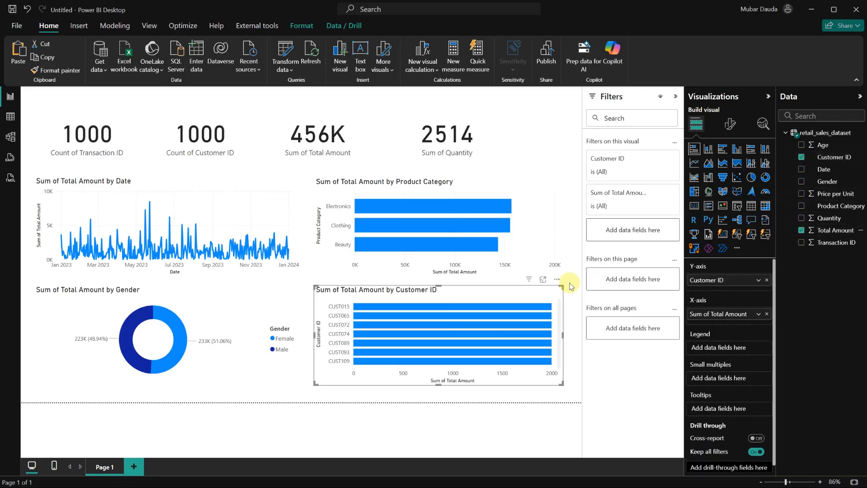
mouse_move(464, 355)
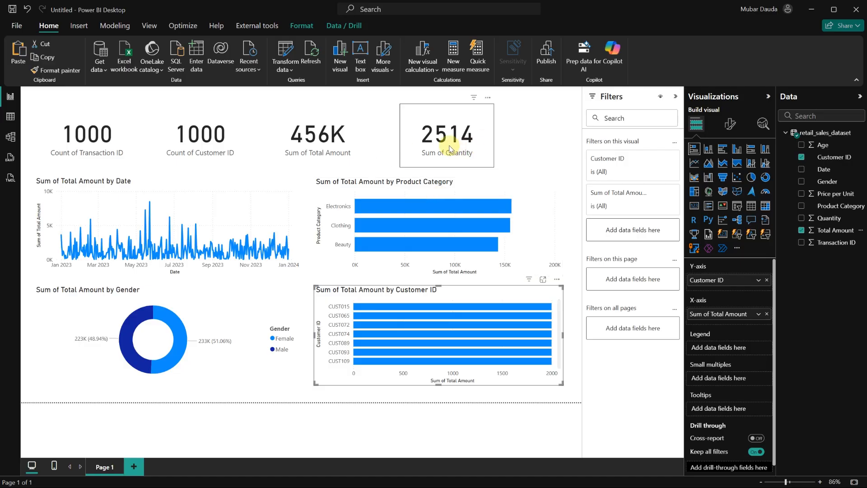
Reposition the Quantity and Total Amount cards lower in the card row.
left_click_drag(489, 147, 522, 149)
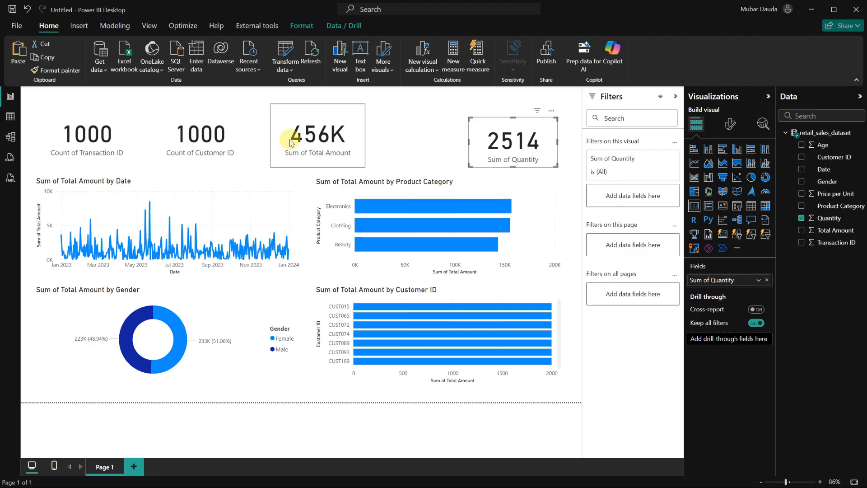
left_click(319, 144)
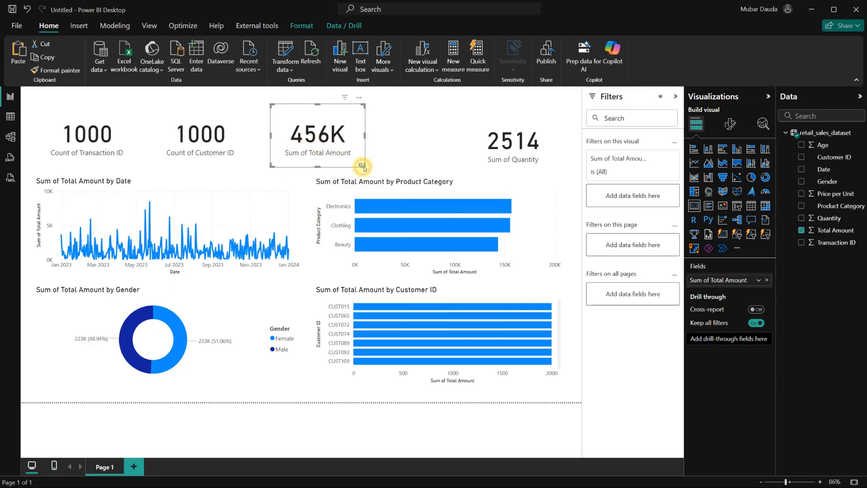
left_click_drag(362, 166, 348, 154)
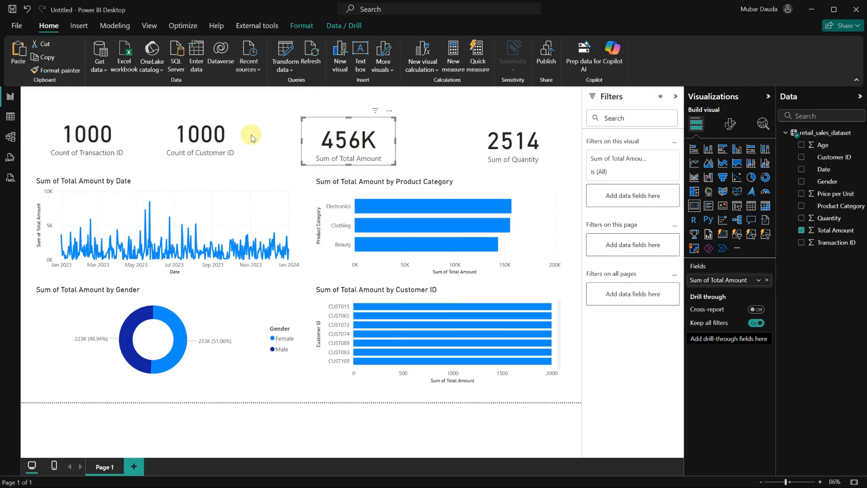
Resize and move the Customer ID and Transaction ID cards to line up with the other cards.
left_click(219, 140)
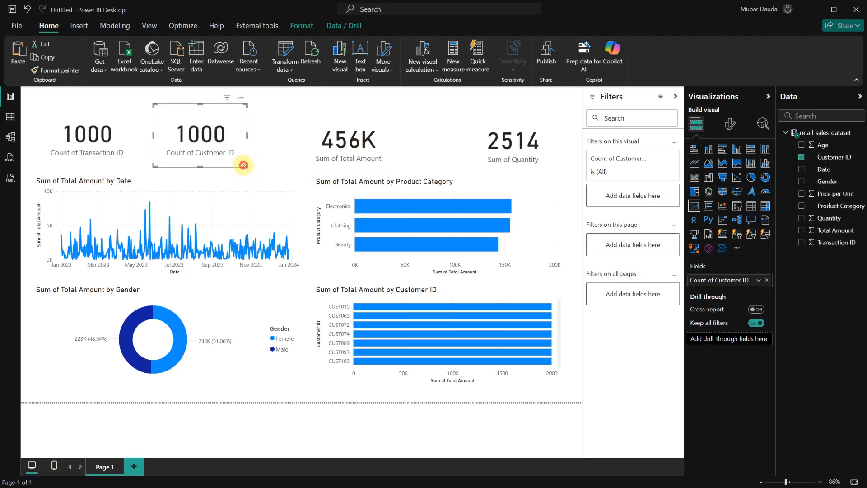
mouse_move(243, 165)
left_mouse_down()
mouse_move(245, 154)
mouse_move(218, 142)
mouse_move(231, 154)
left_mouse_up()
left_click(112, 132)
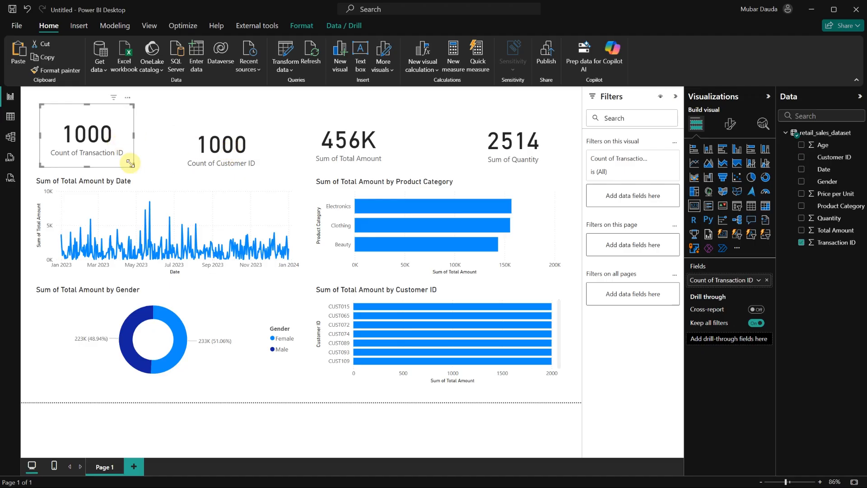
left_click_drag(130, 165, 126, 150)
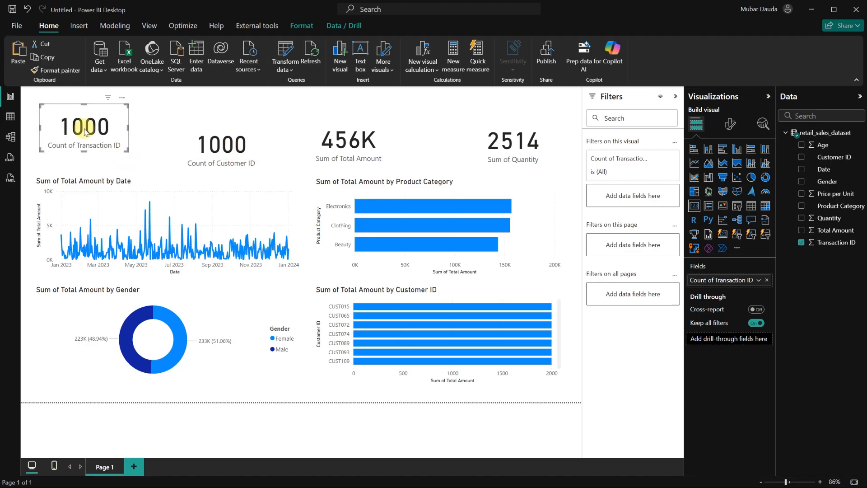
mouse_move(85, 129)
left_mouse_down()
mouse_move(88, 154)
mouse_move(86, 145)
left_mouse_up()
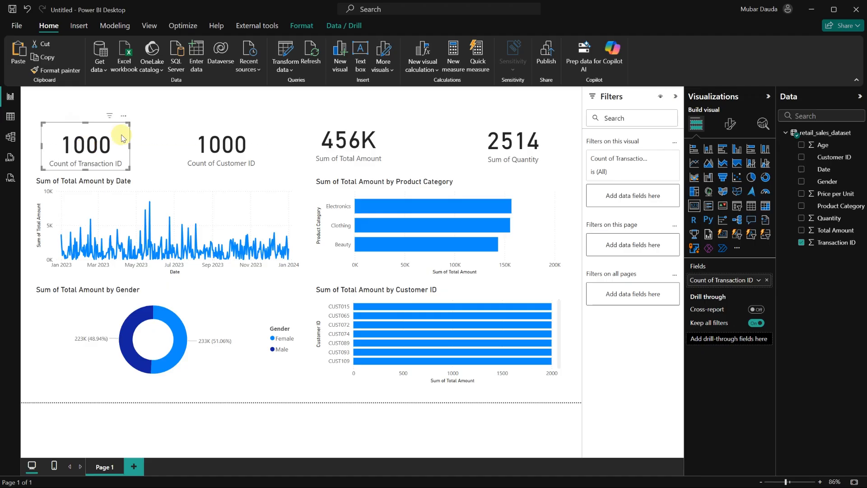
left_click(251, 106)
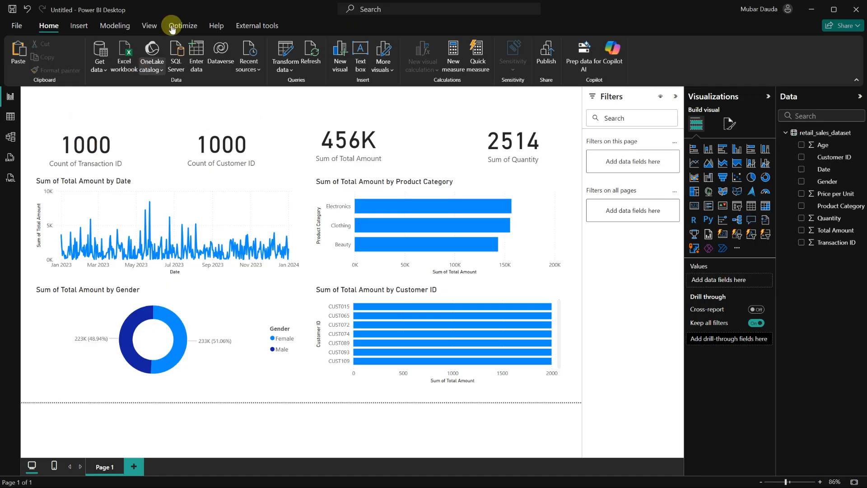
Apply the Accessible Orchid theme to the report.
left_click(156, 24)
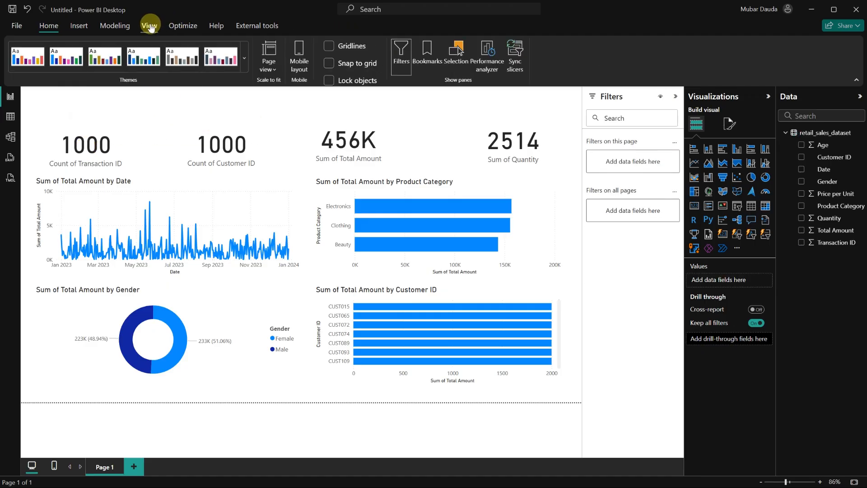
left_click(218, 58)
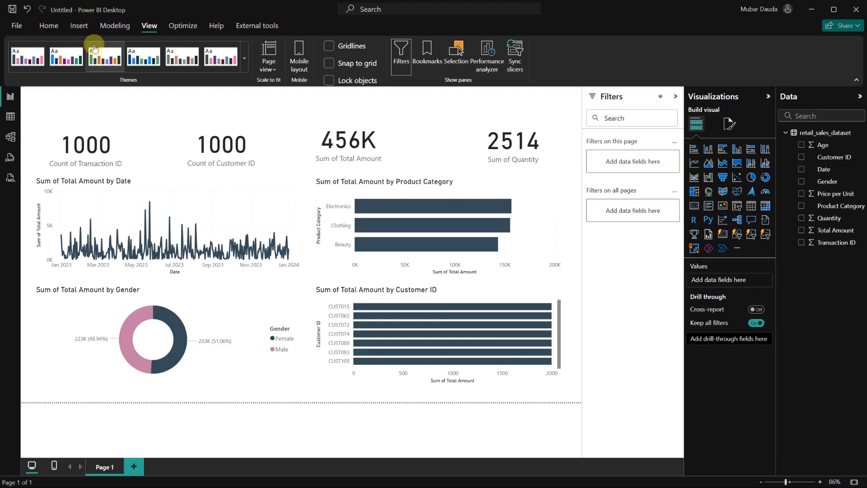
Insert a rectangle shape and stretch it into a banner across the top of the page.
left_click(79, 26)
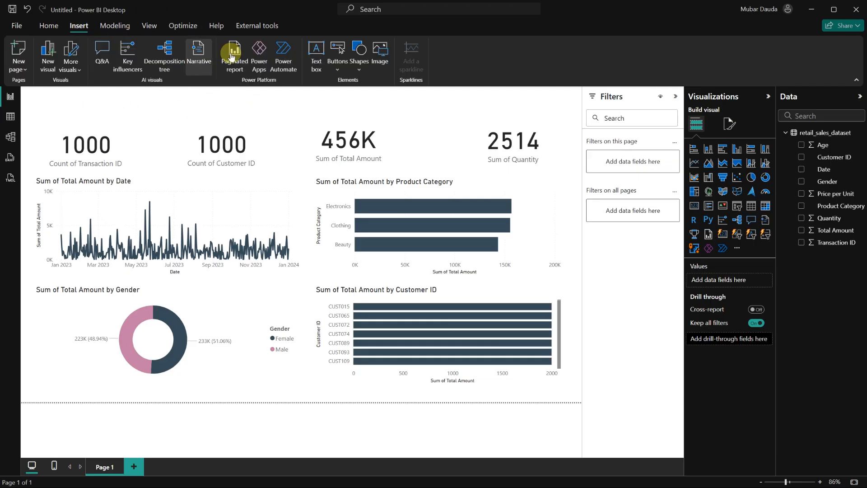
left_click(359, 49)
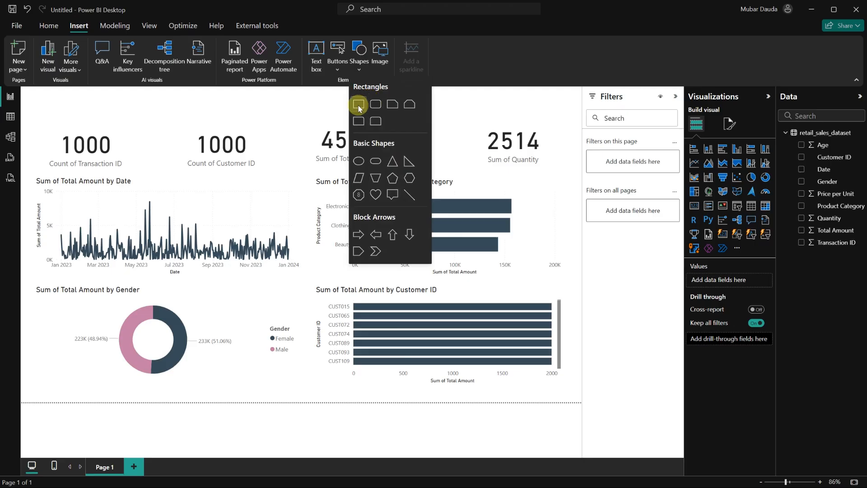
left_click(358, 105)
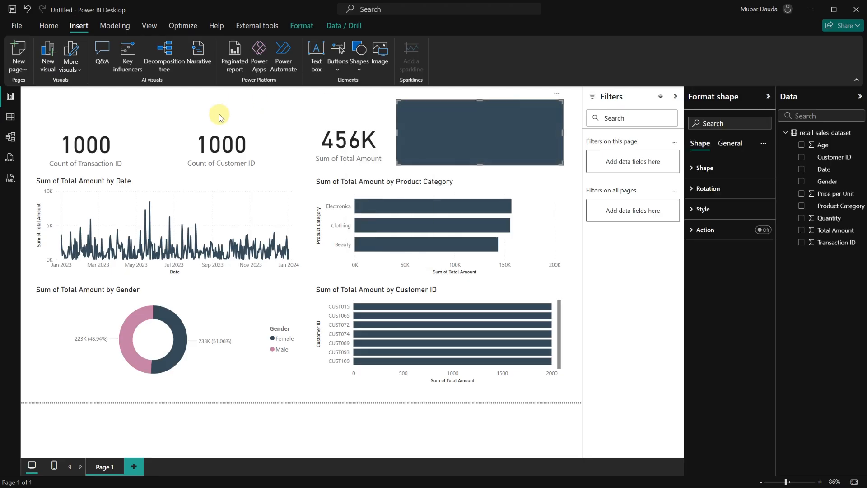
left_click_drag(449, 131, 56, 86)
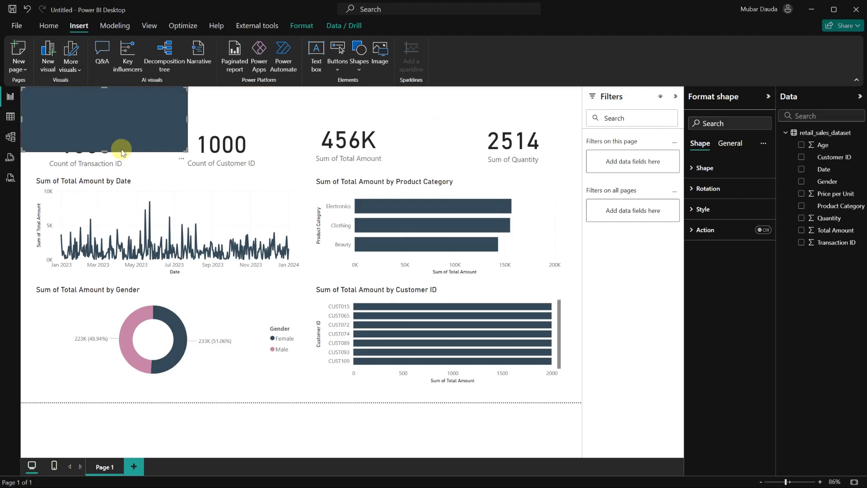
left_click_drag(185, 149, 581, 120)
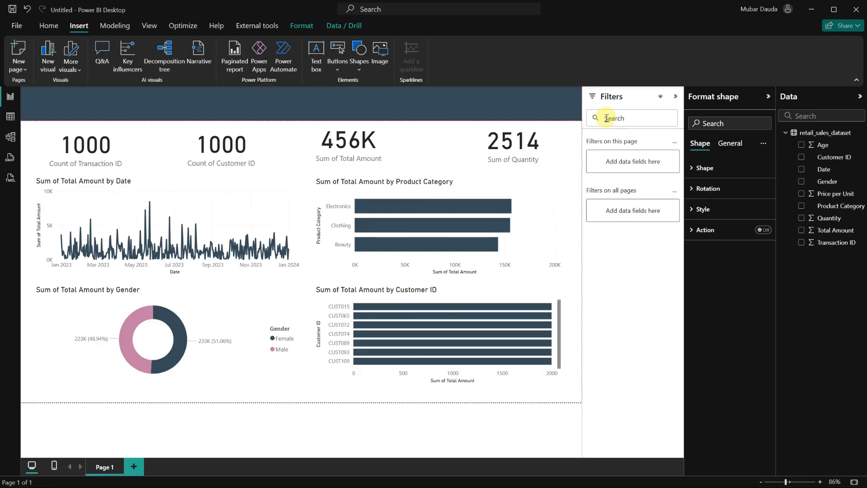
left_click_drag(606, 118, 605, 117)
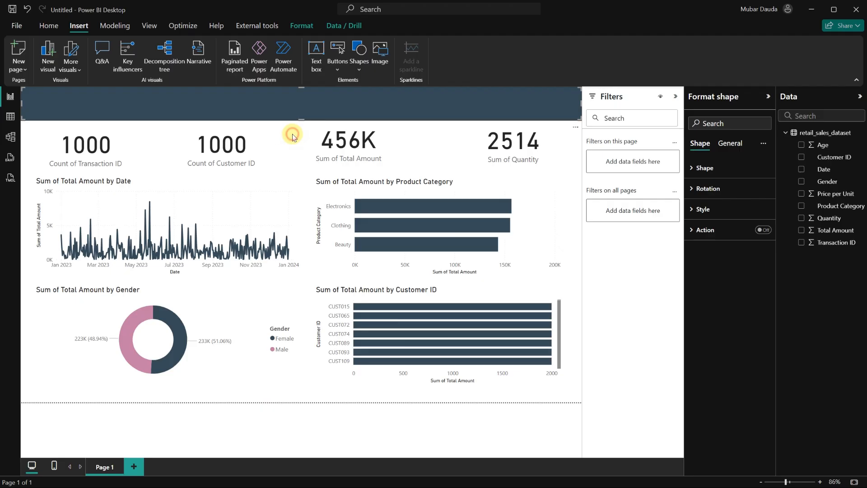
Add a text box on the banner reading "RETAIL SALES ANALYSIS DASHBOARD" and widen it.
left_click(309, 62)
left_click(323, 40)
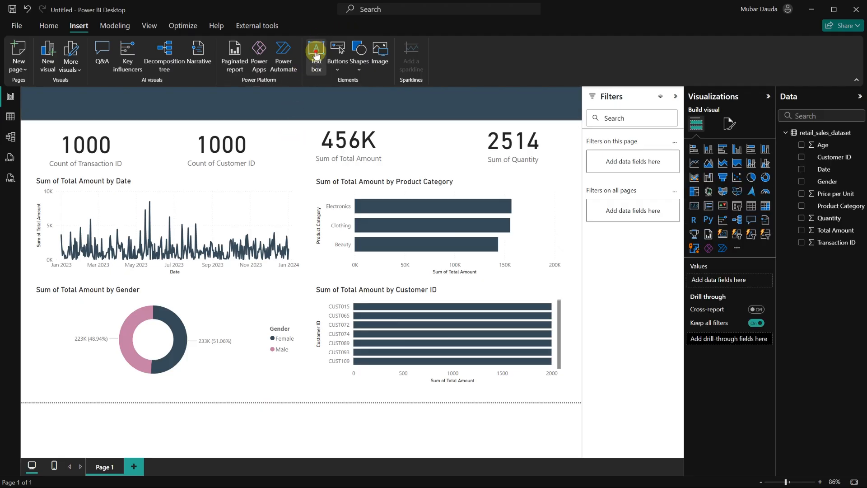
left_click(97, 138)
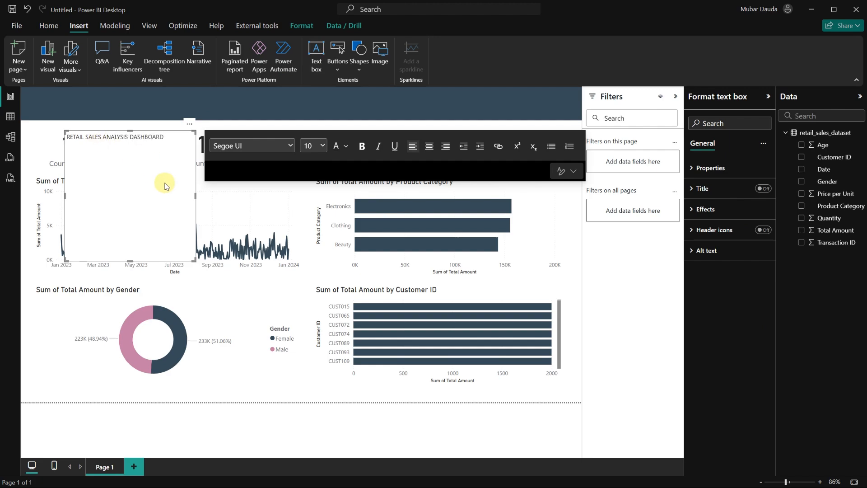
left_click_drag(195, 195, 287, 194)
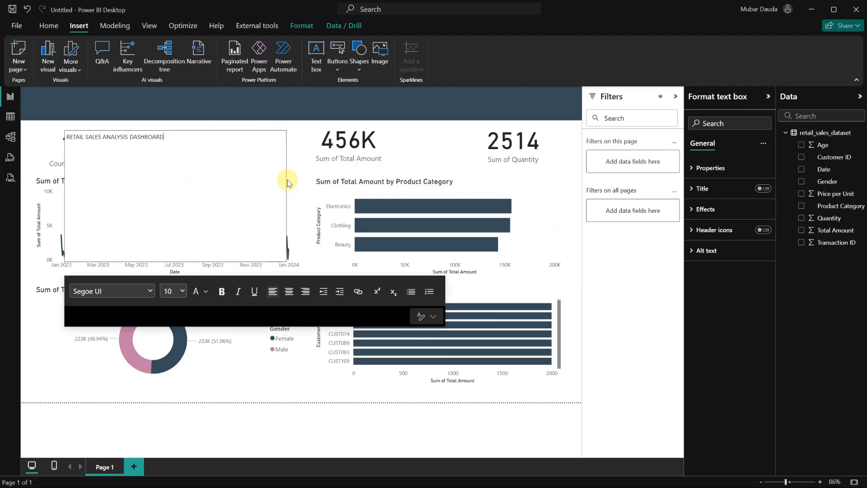
Format the title text at size 28, bold and italic, and reshape its box into one wide line.
triple_click(176, 140)
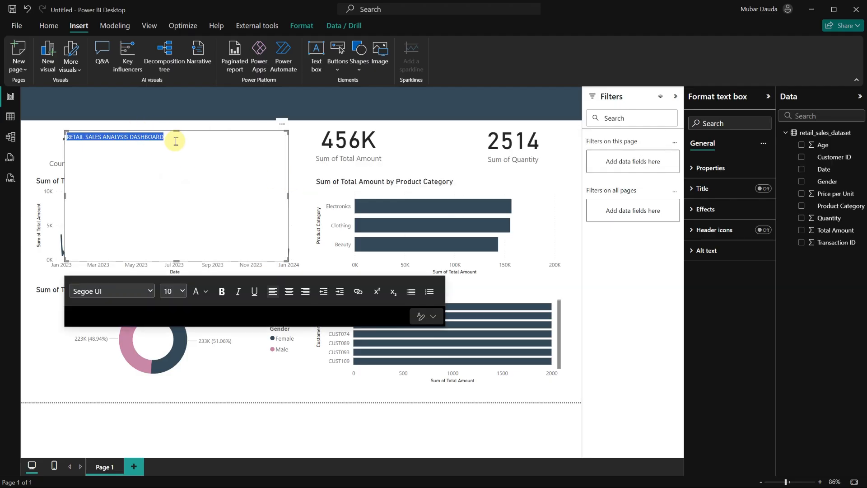
left_click(181, 292)
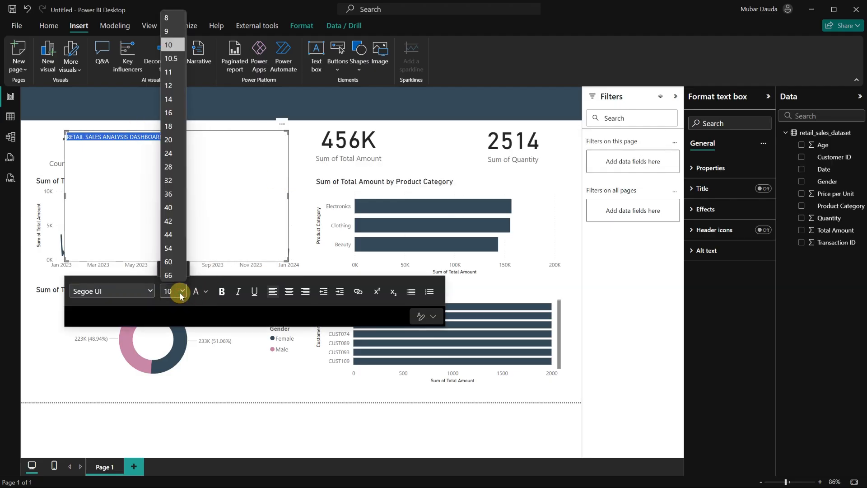
left_click(170, 167)
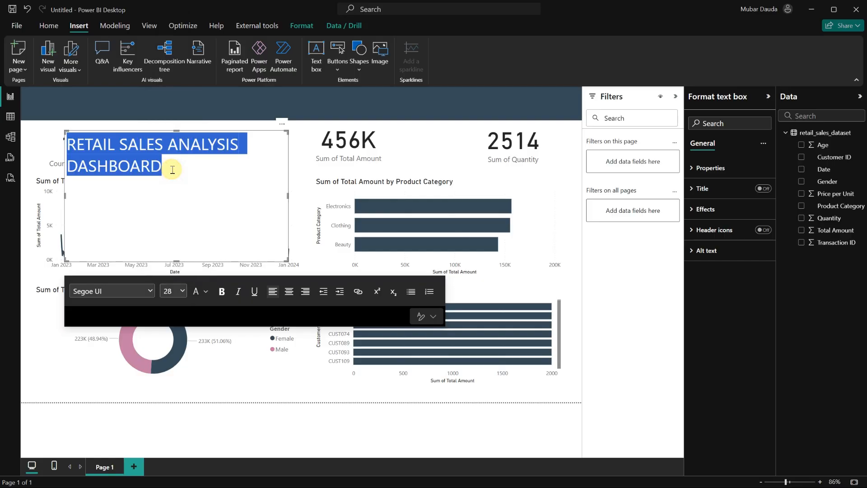
left_click(222, 292)
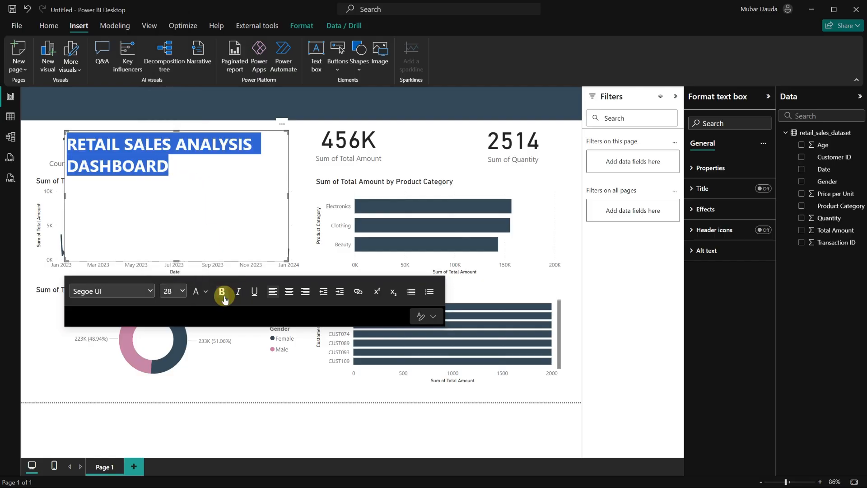
left_click(238, 292)
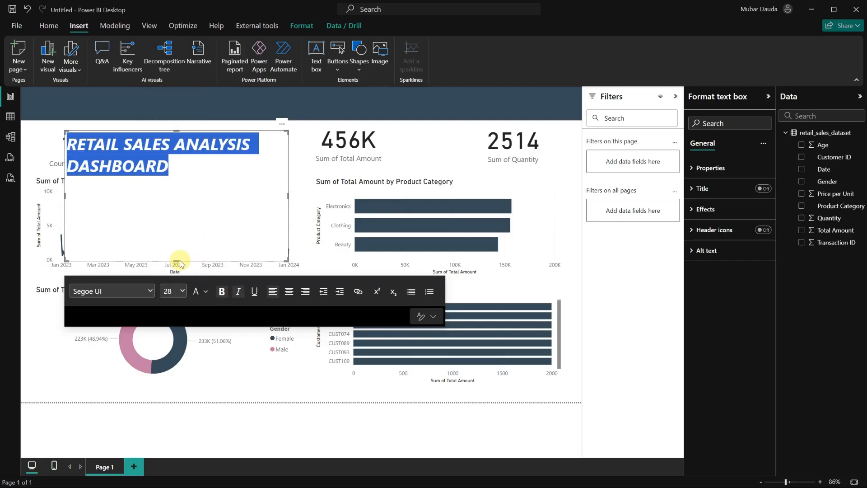
left_click_drag(179, 259, 178, 180)
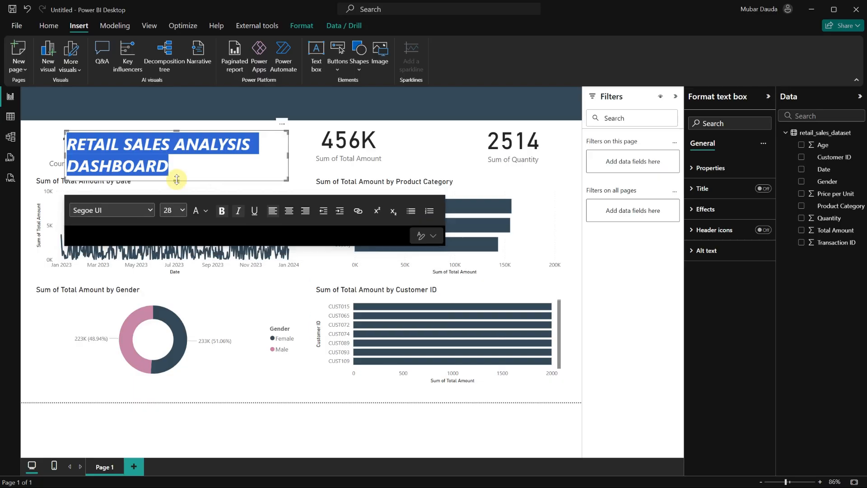
left_click_drag(285, 154, 370, 147)
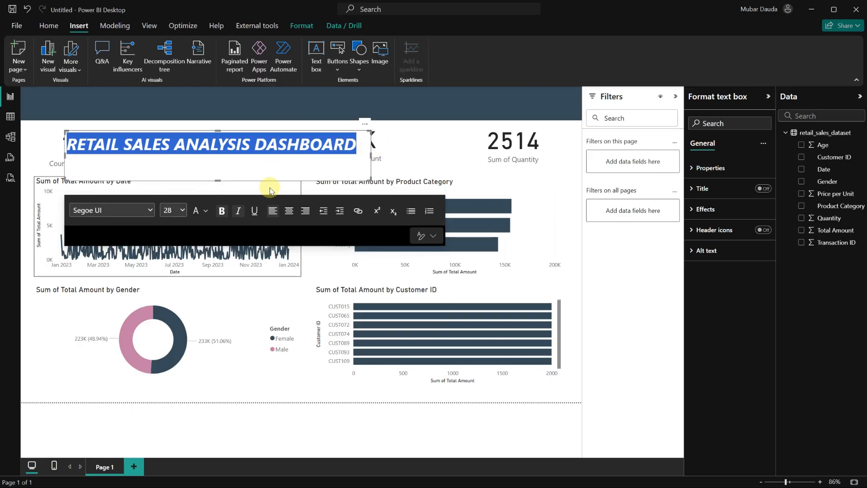
Move the title text box up onto the top-left of the dark banner.
left_click_drag(267, 184, 209, 155)
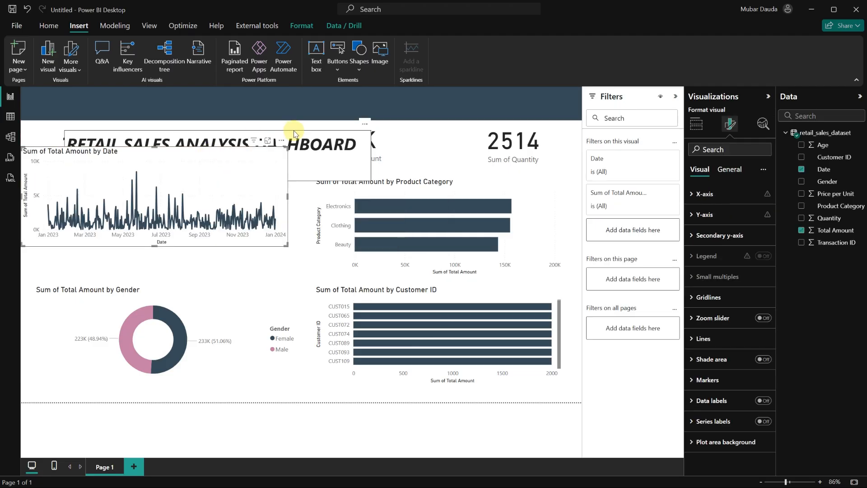
key("ctrl+z")
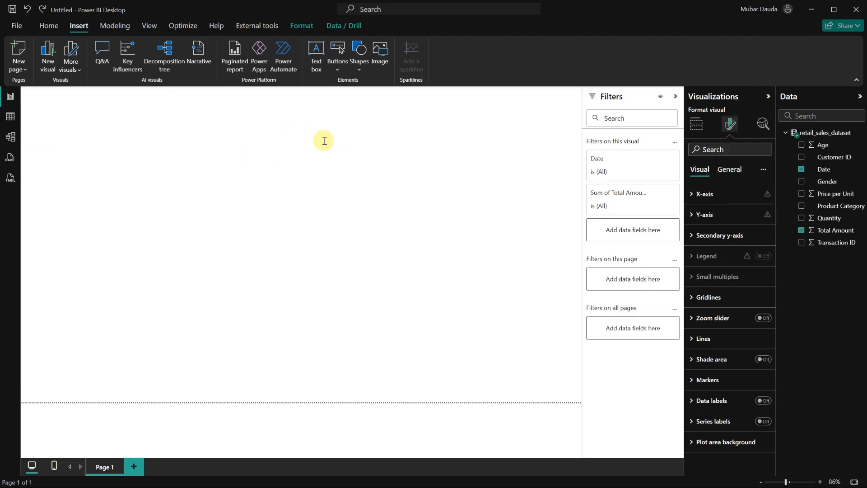
left_click(315, 171)
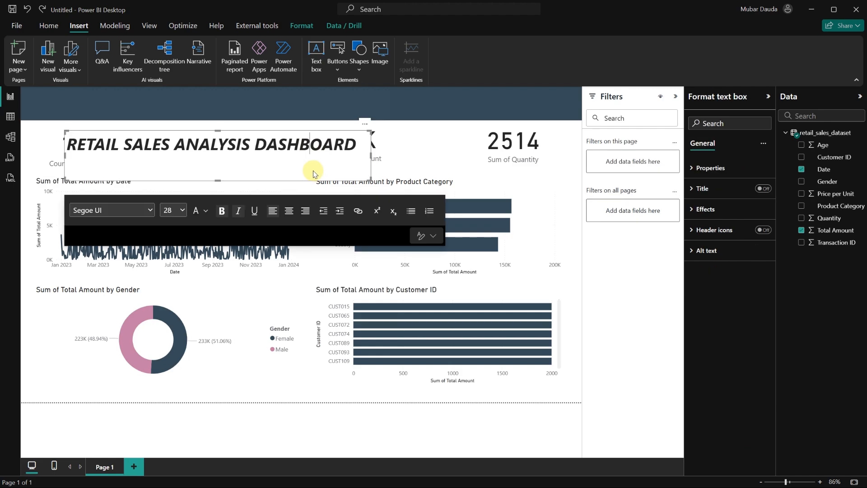
left_click_drag(294, 183, 257, 141)
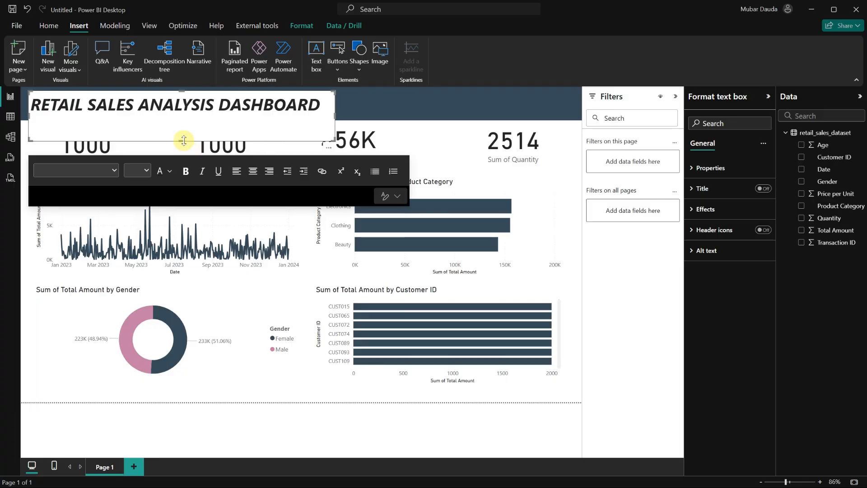
left_click_drag(184, 140, 176, 116)
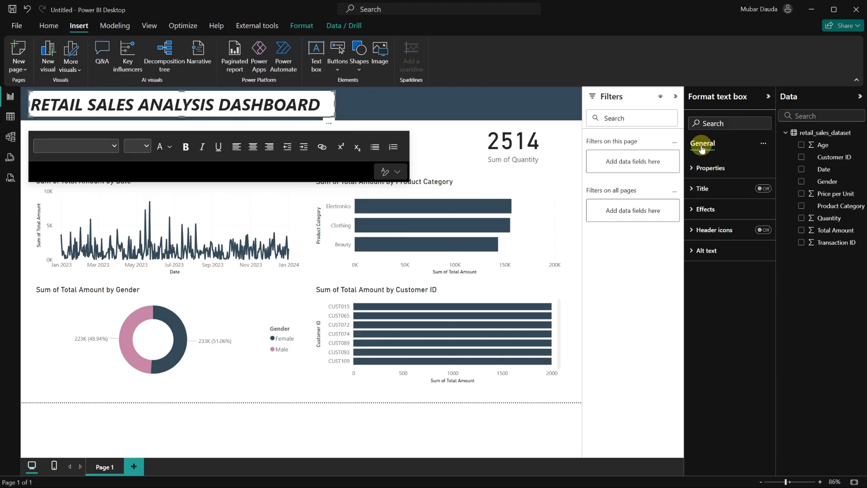
Turn off the title box's background and set the title text colour to White.
left_click(703, 209)
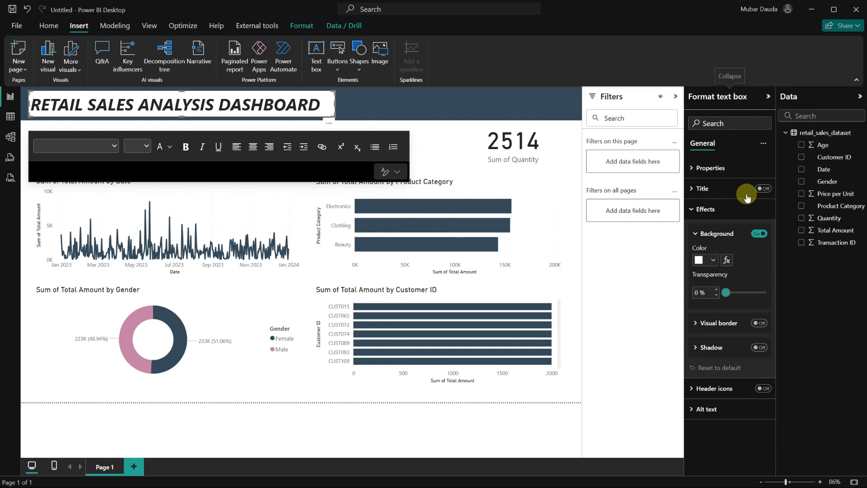
left_click(759, 235)
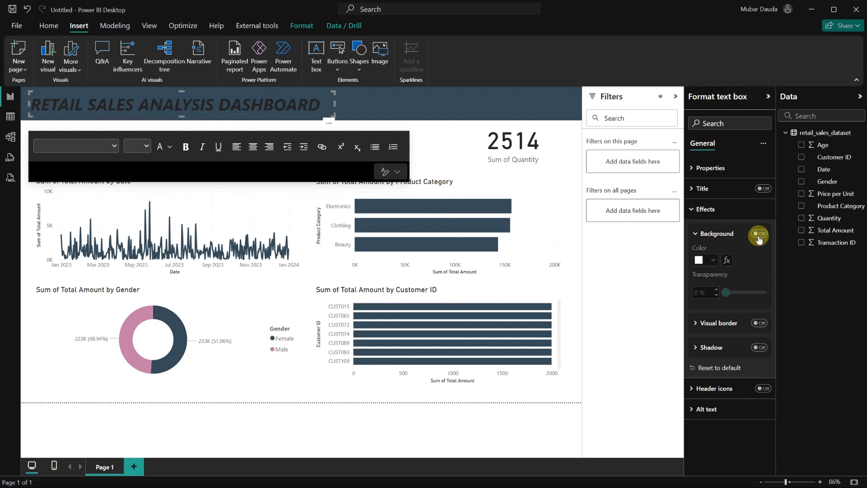
triple_click(281, 99)
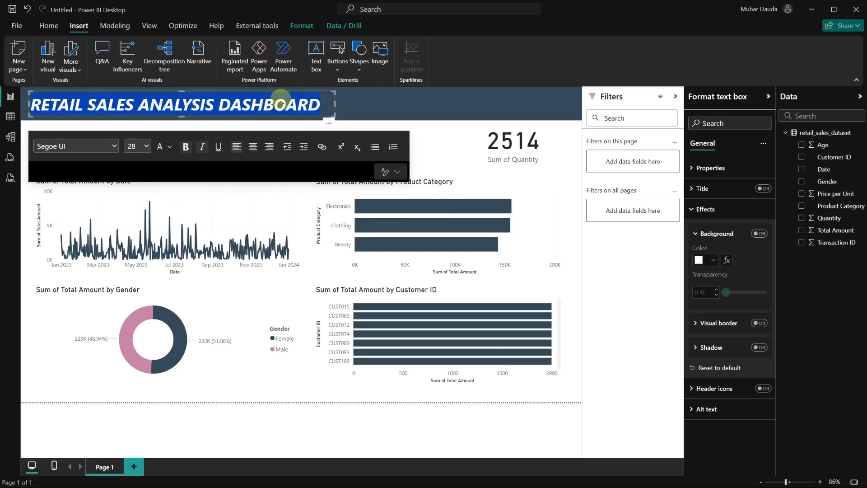
left_click(170, 147)
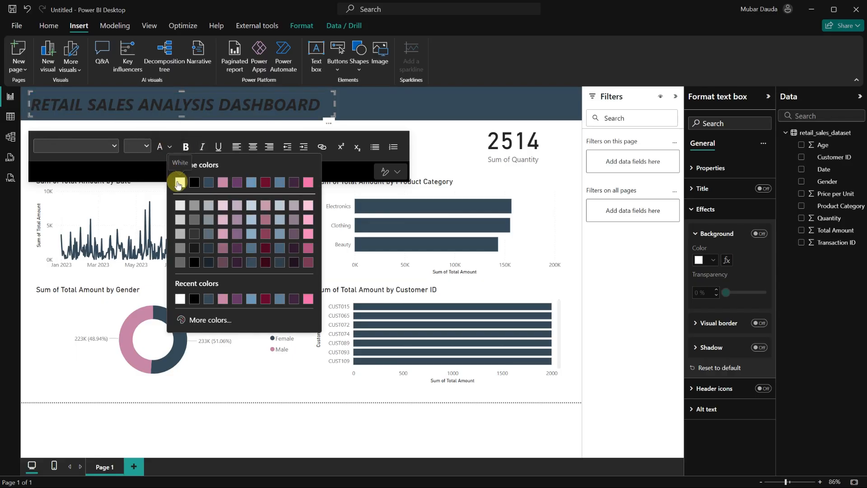
left_click(179, 183)
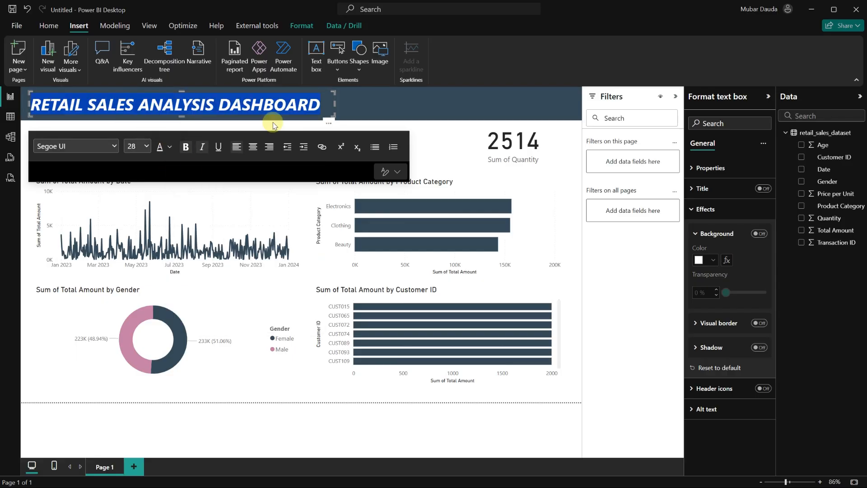
left_click(420, 127)
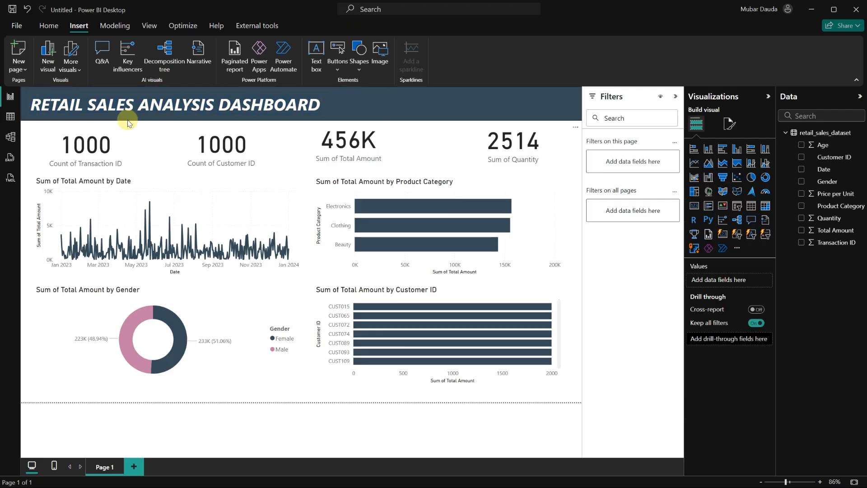
Nudge the gender donut chart slightly down on the page.
left_click(102, 157)
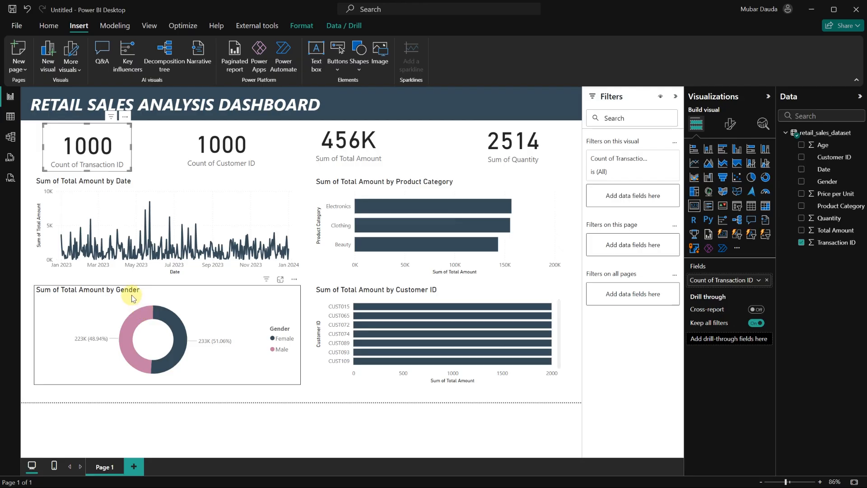
left_click_drag(133, 298, 133, 307)
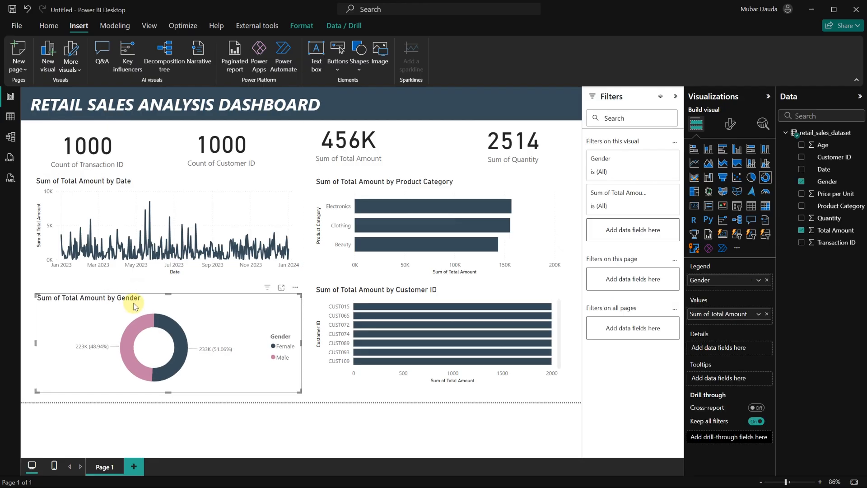
mouse_move(134, 188)
left_mouse_down()
mouse_move(134, 197)
mouse_move(134, 189)
left_mouse_up()
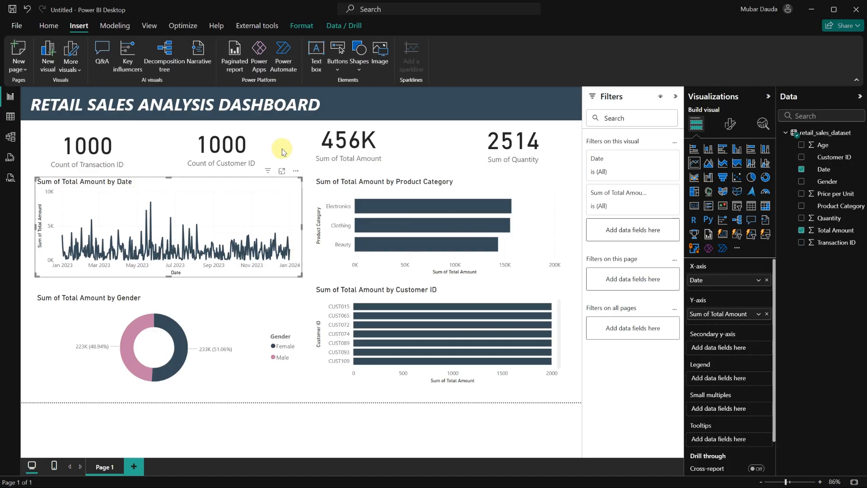
Rename the transaction count card's field to TOTAL ORDERS.
left_click(107, 159)
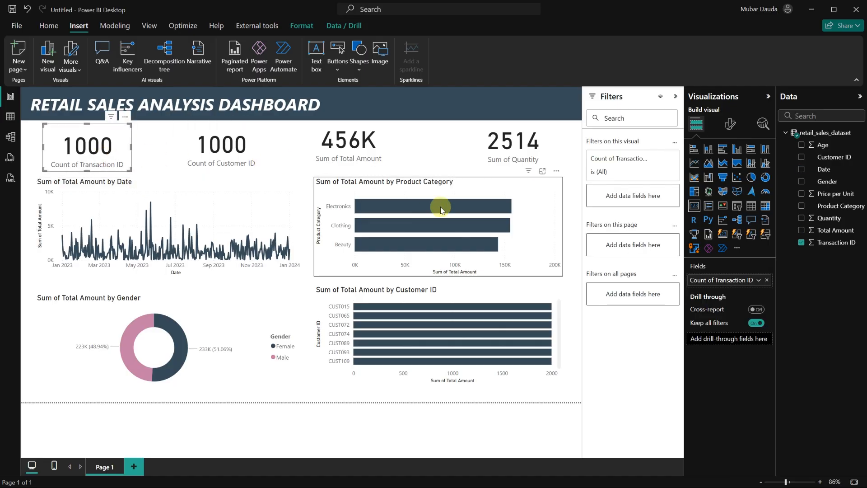
double_click(716, 281)
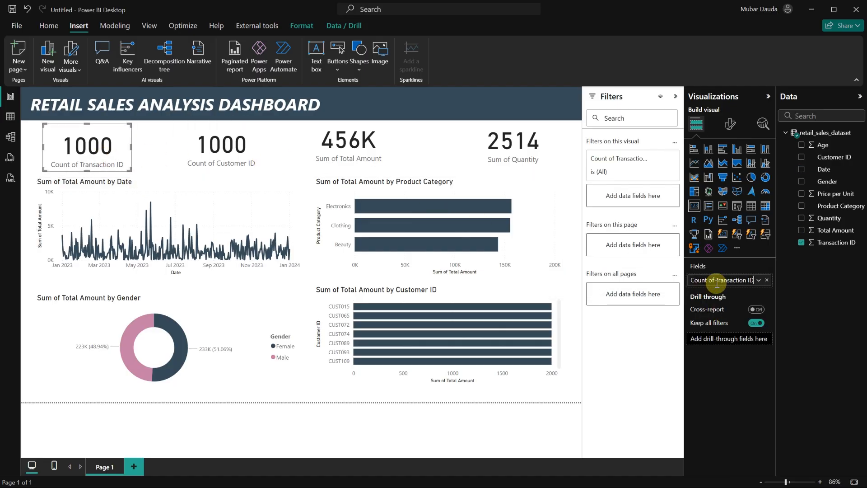
key("ctrl+a")
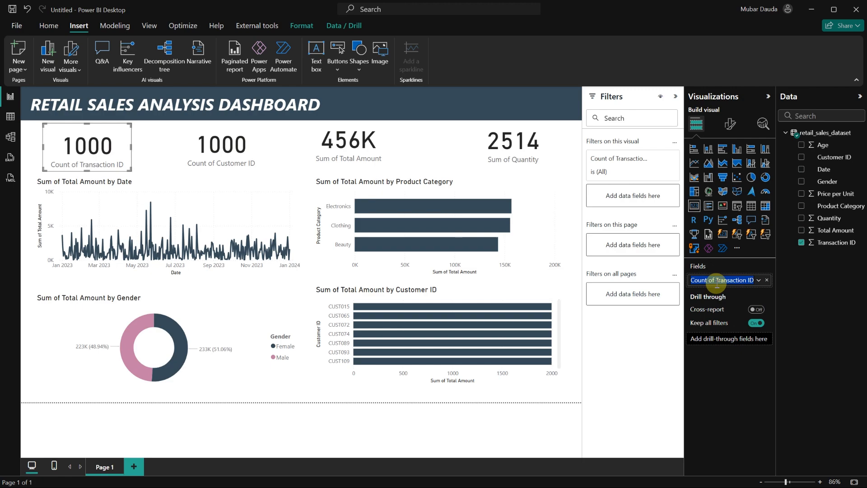
type("t")
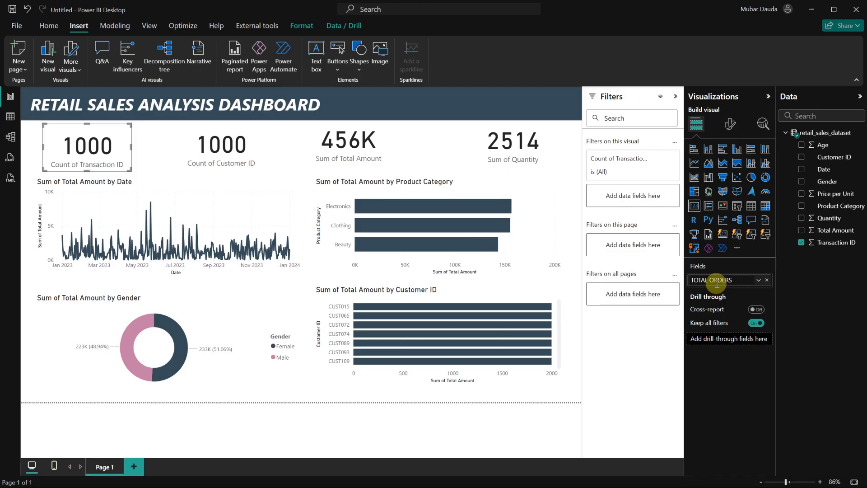
left_click(627, 295)
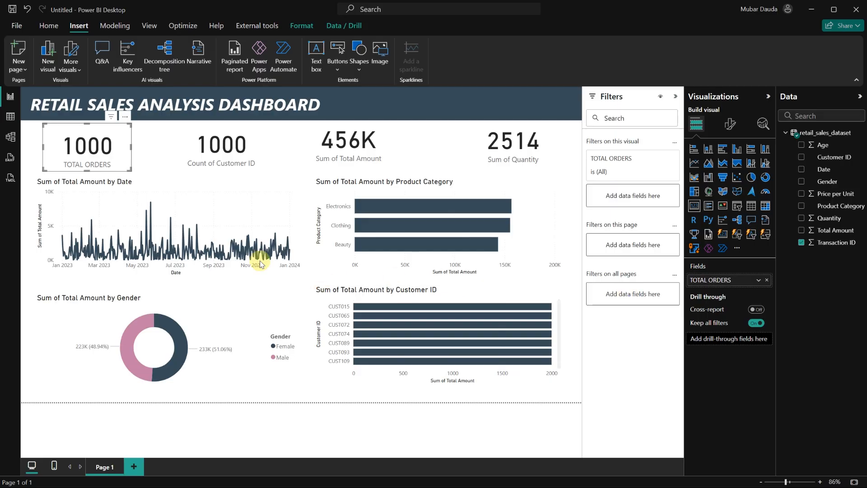
Rename the customer count card's field to NO. OF CUSTOMERS.
left_click(227, 151)
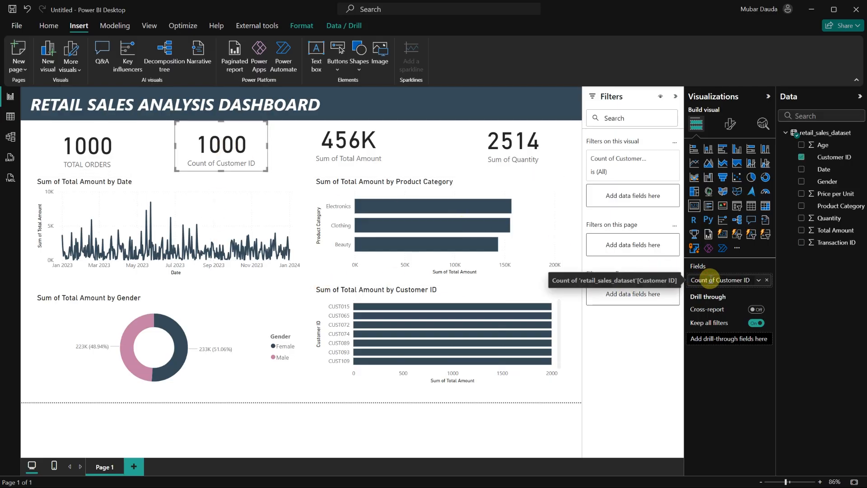
double_click(709, 280)
type("NO. OF CUSTO")
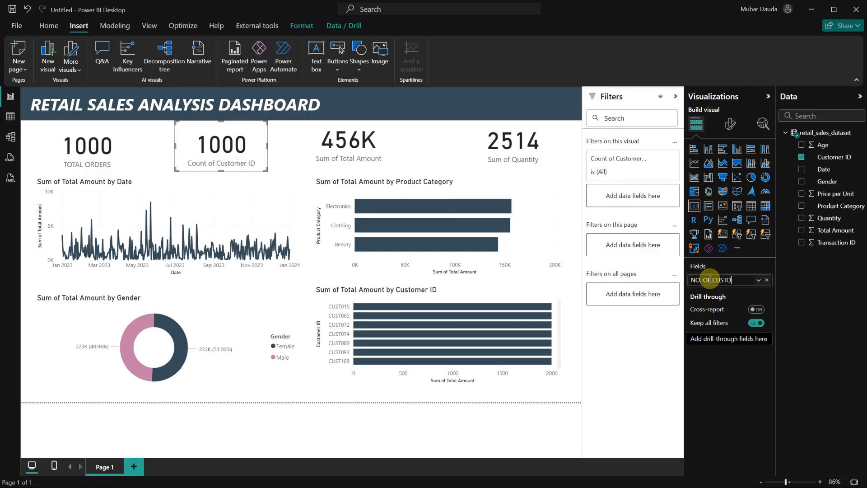
type("MERS")
key("Return")
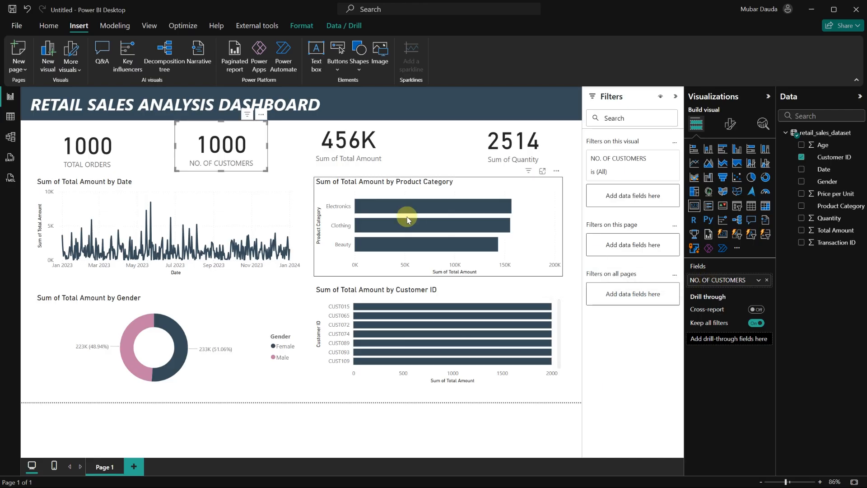
Rename the total amount card's field to REVENUE.
left_click(359, 154)
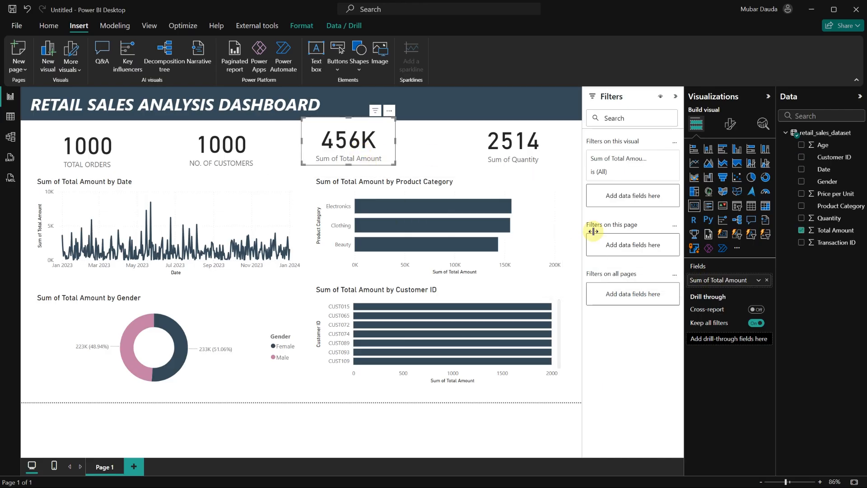
double_click(709, 279)
key("ctrl+a")
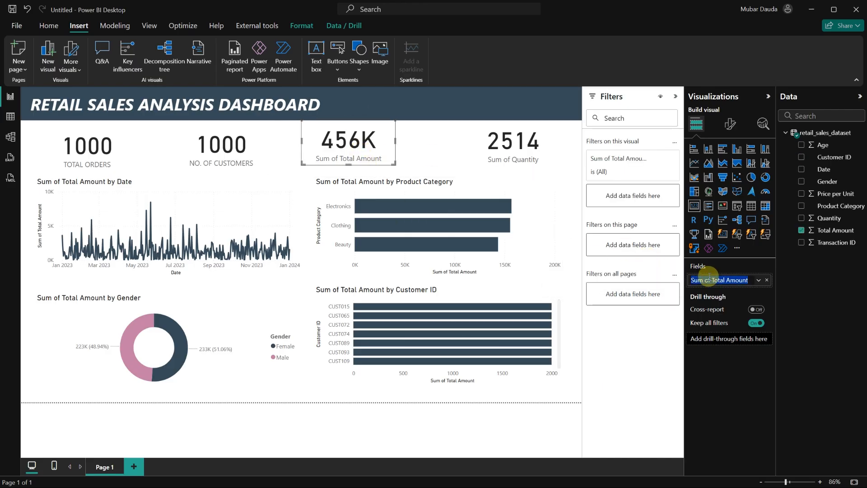
type("R")
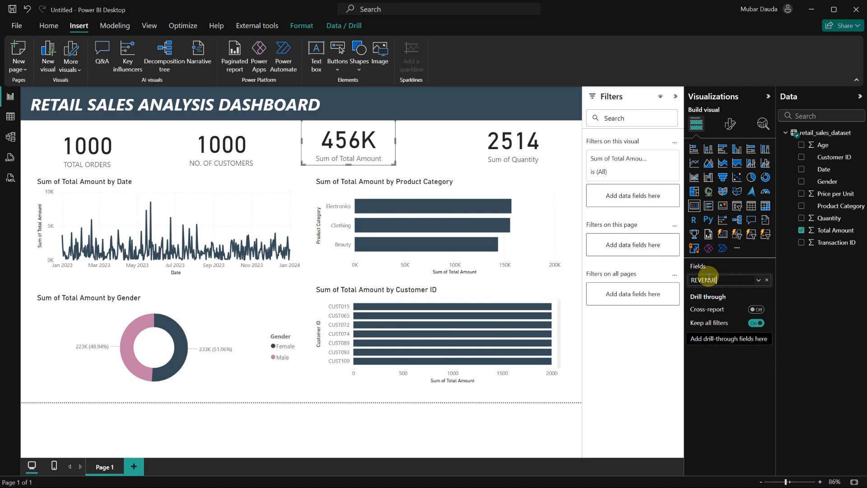
type("EVENUE")
key("Return")
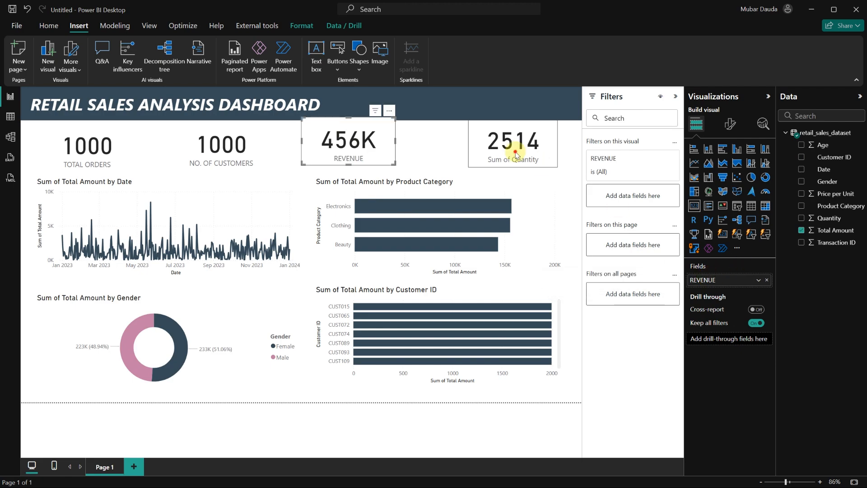
Rename the quantity card's field to QUANTITY SOLD.
left_click(517, 155)
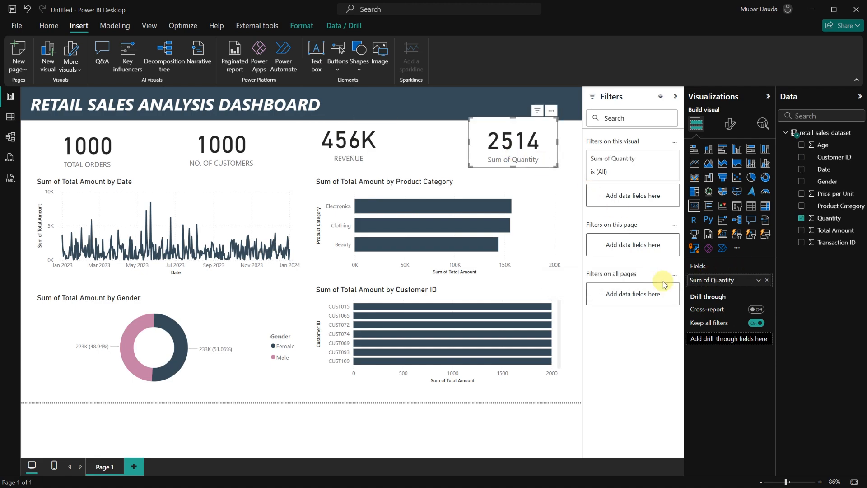
double_click(715, 280)
key("ctrl+a")
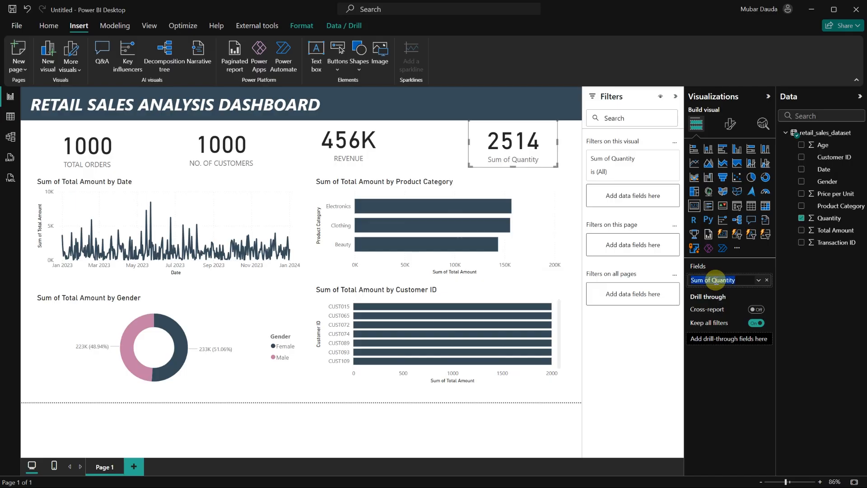
type("QUANTITY SO")
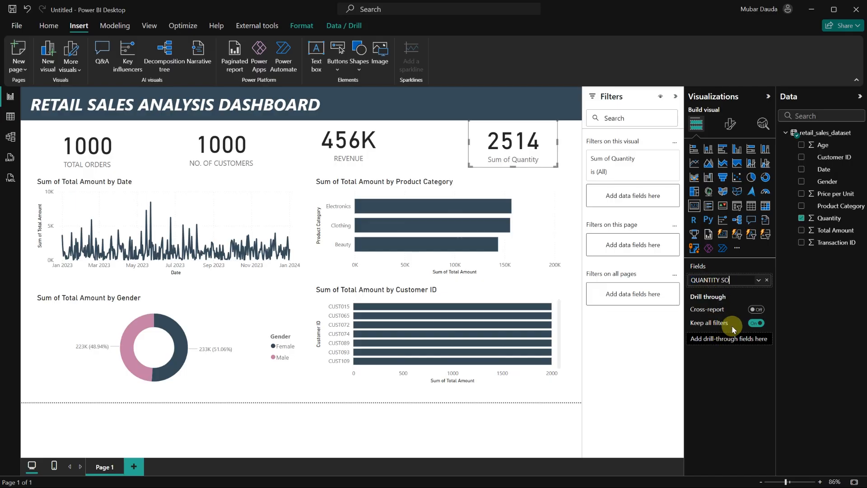
mouse_move(731, 325)
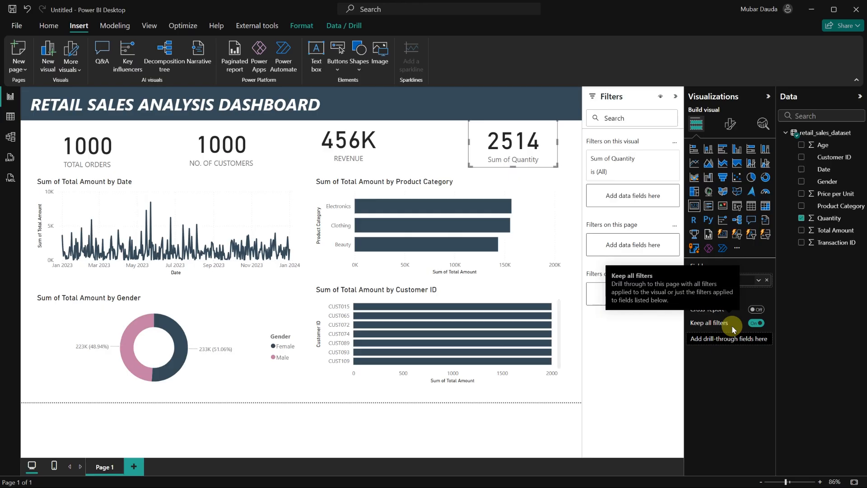
left_click(659, 405)
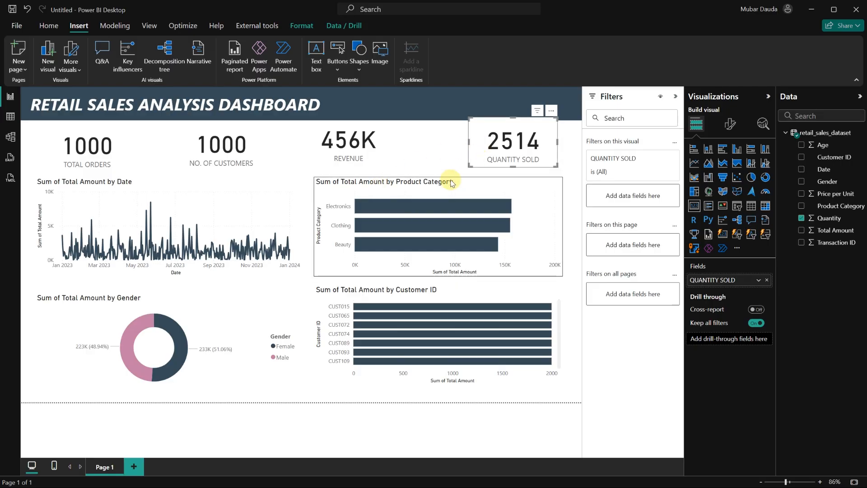
Nudge the product category bar chart slightly to the right.
left_click_drag(450, 182, 454, 183)
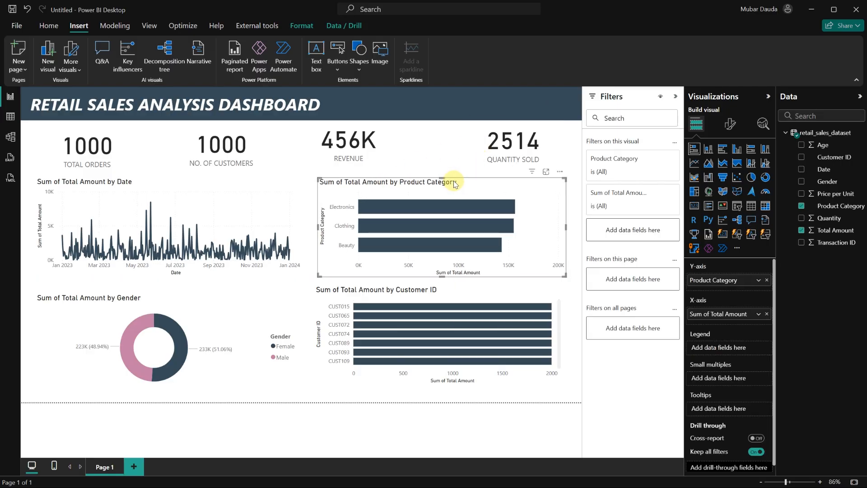
Make the callout value of the TOTAL ORDERS card bold.
left_click(96, 147)
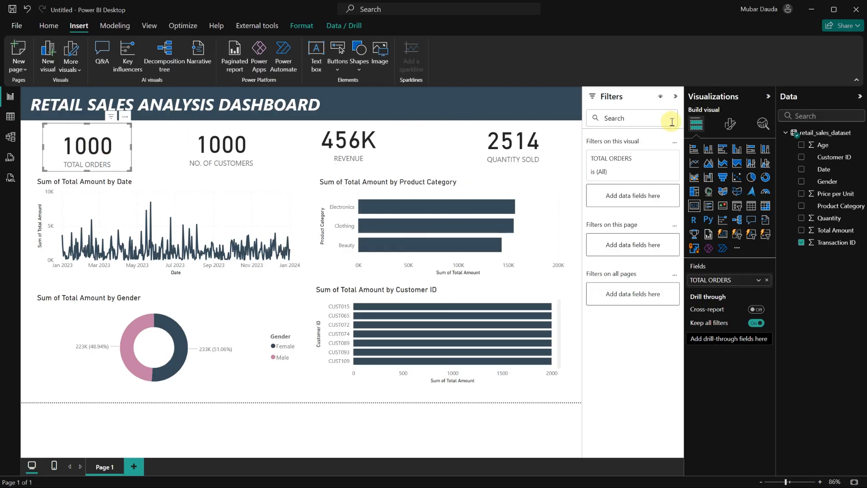
left_click(731, 127)
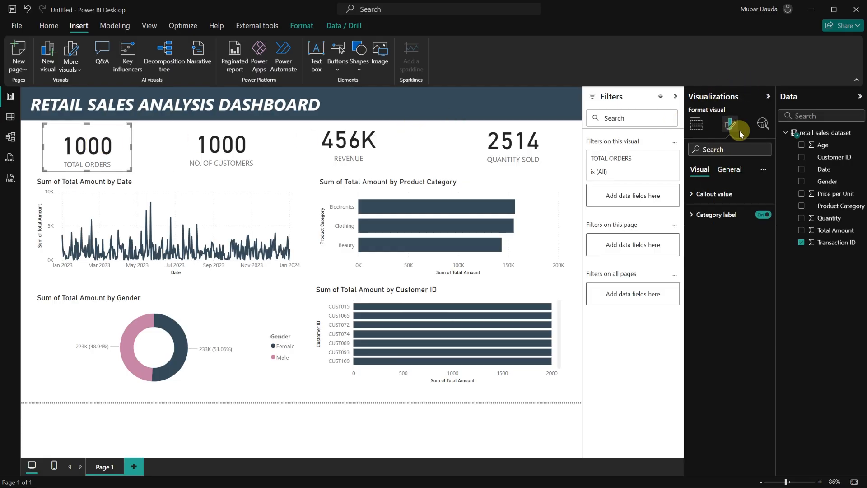
left_click(694, 197)
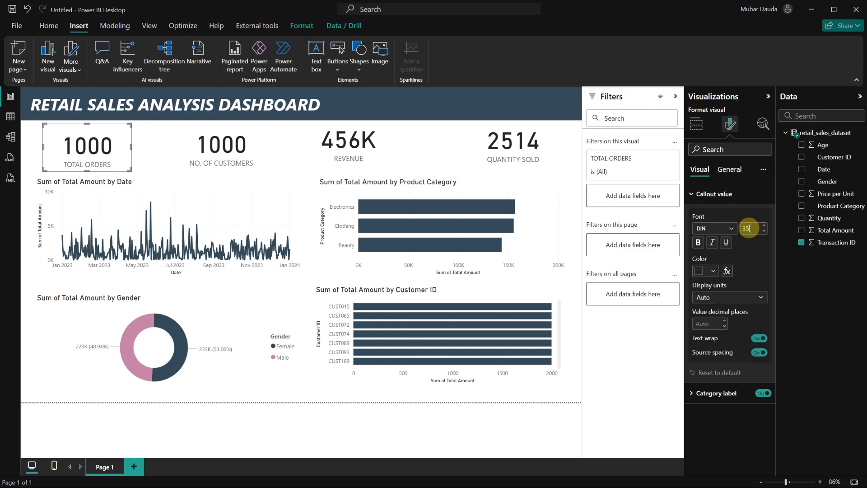
left_click(697, 241)
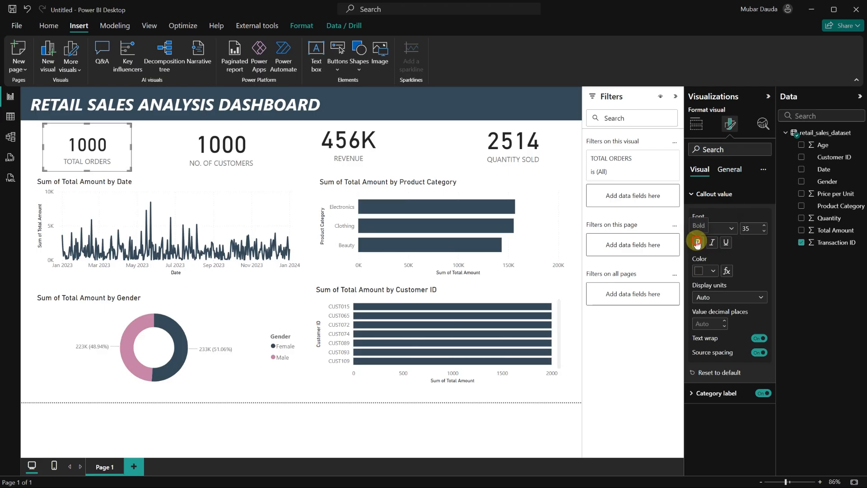
Turn on the visual border for the TOTAL ORDERS card.
left_click(731, 298)
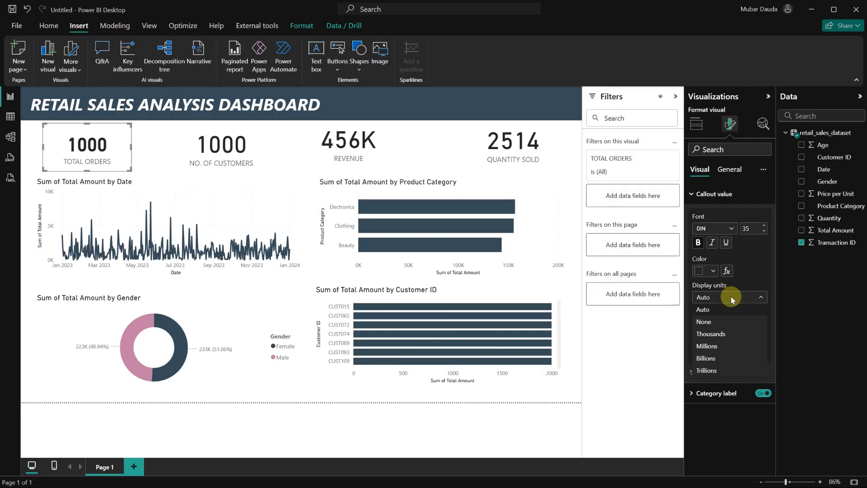
left_click(752, 266)
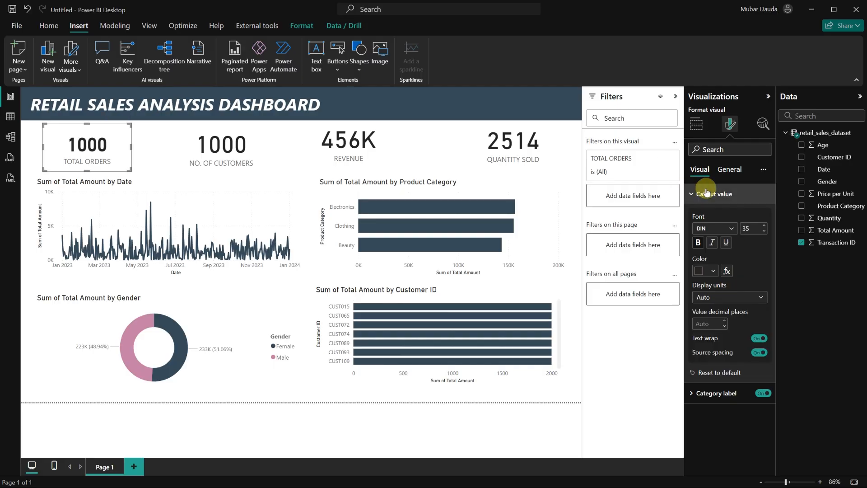
left_click(728, 172)
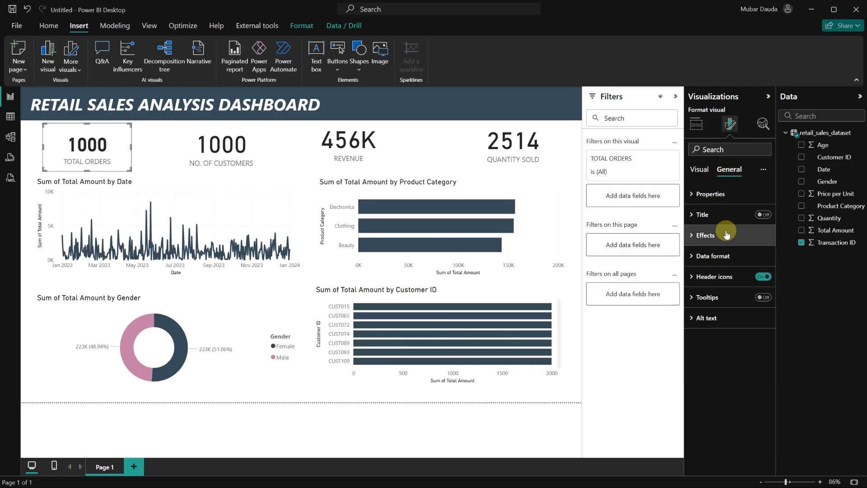
left_click(692, 238)
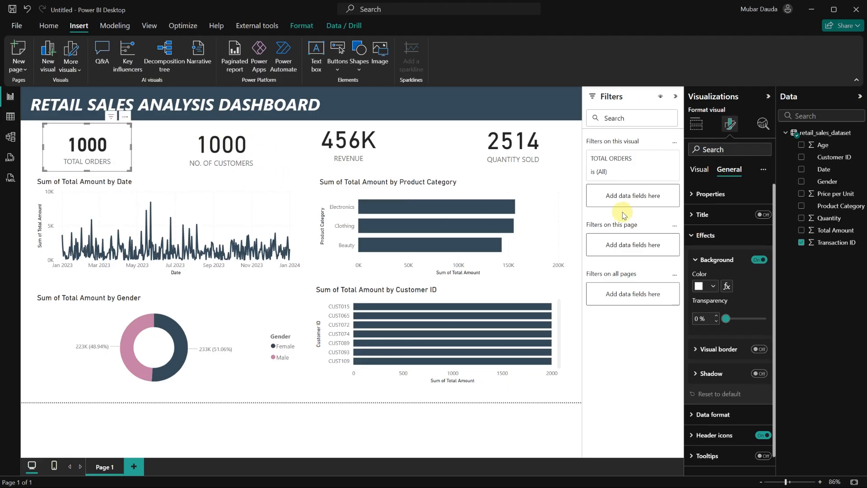
left_click(759, 349)
left_click(696, 349)
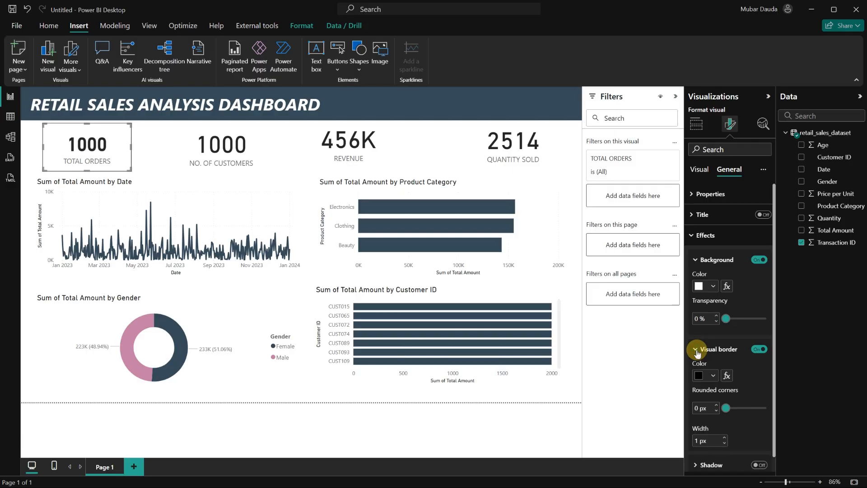
left_click(571, 206)
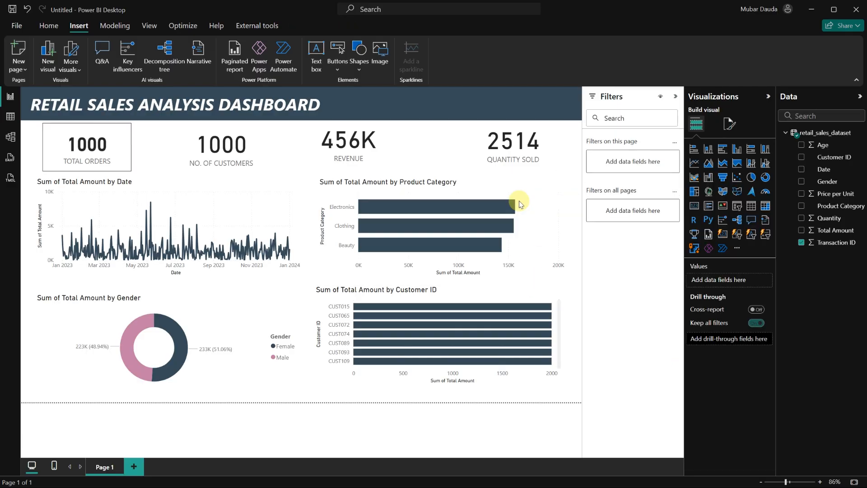
Set the TOTAL ORDERS card's border colour to grey and its rounded corners to 10 px.
left_click(126, 156)
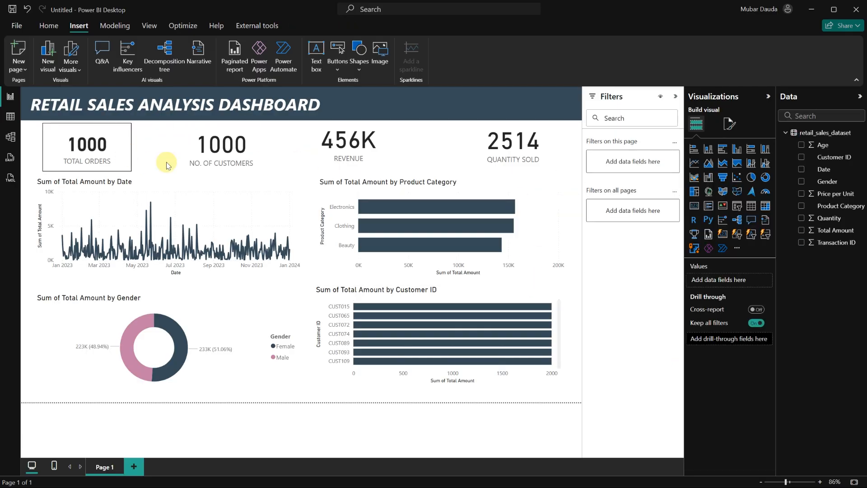
left_click(730, 129)
left_click(728, 173)
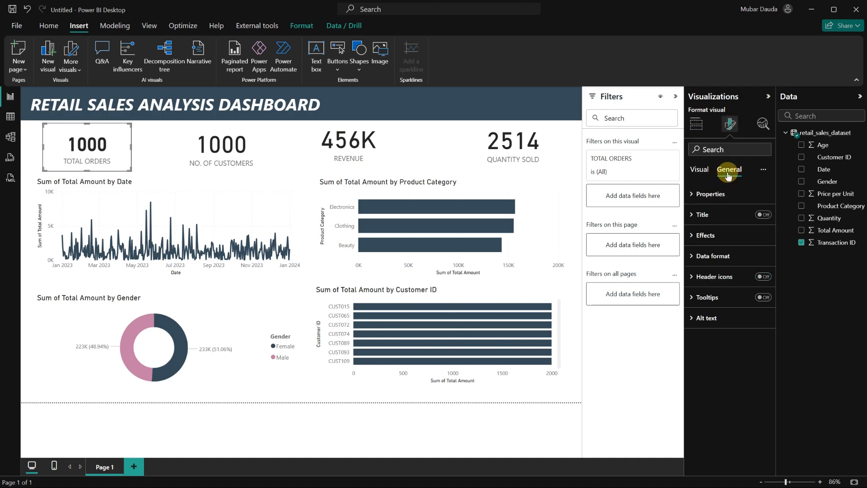
left_click(699, 235)
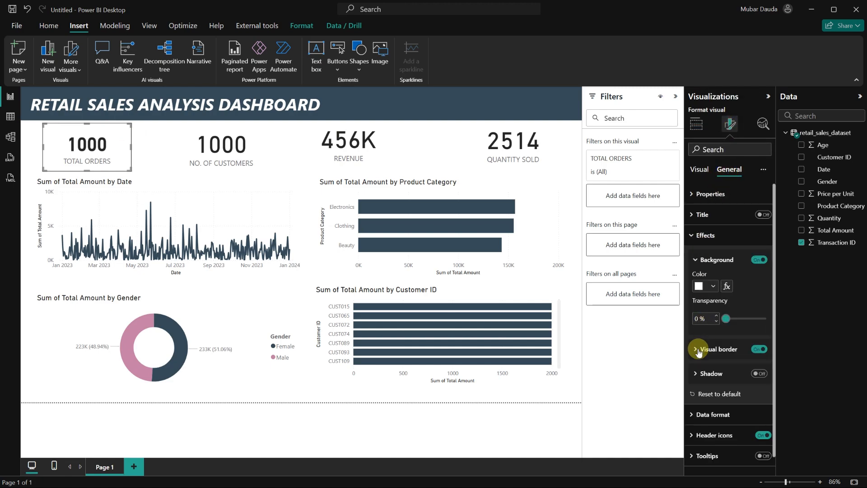
left_click(698, 353)
left_click(711, 375)
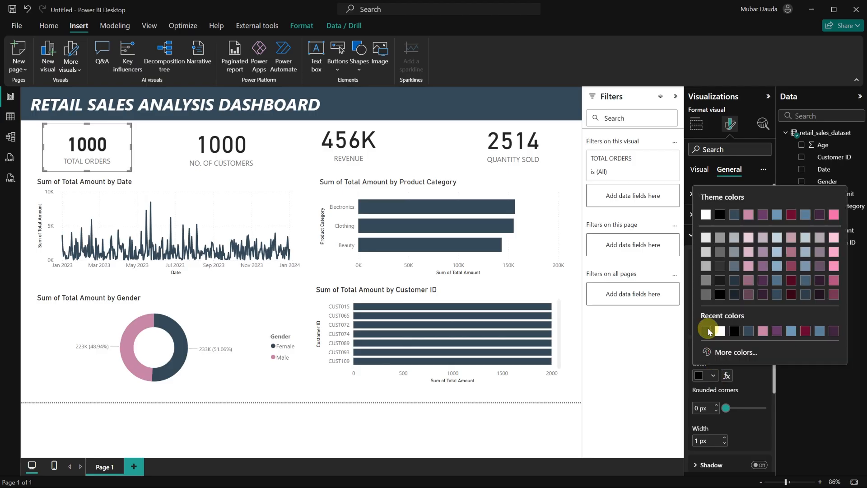
left_click(719, 238)
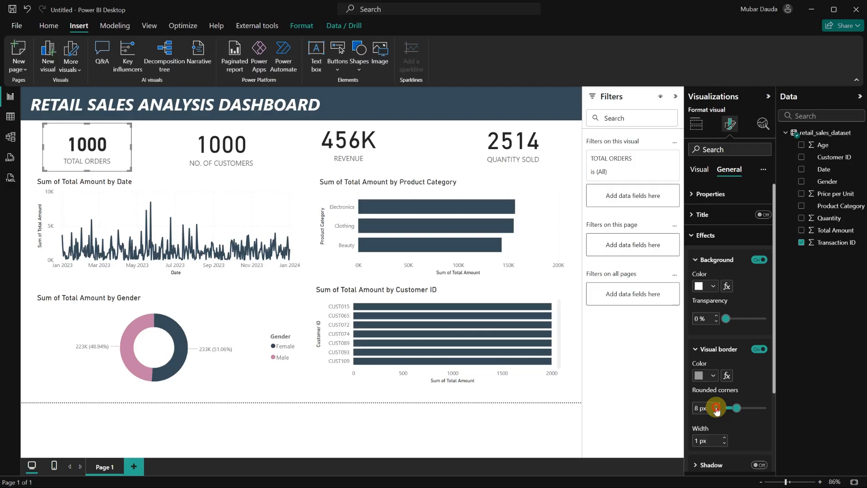
left_click(715, 407)
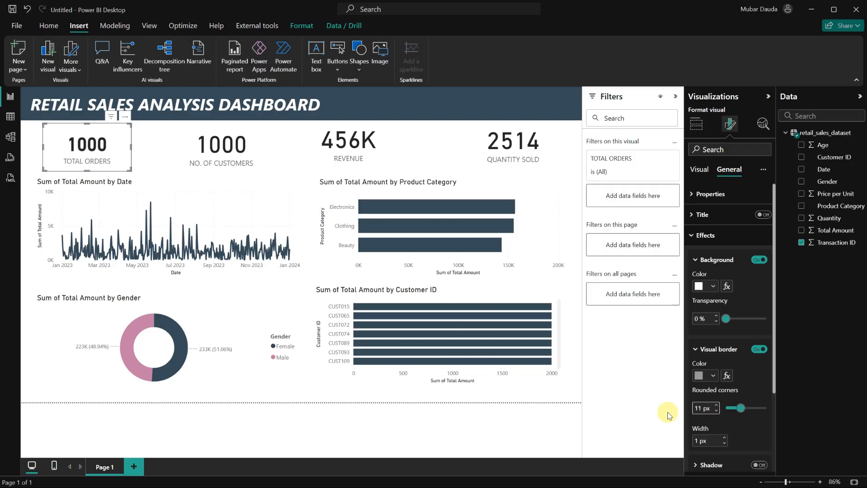
left_click(717, 406)
left_click(151, 156)
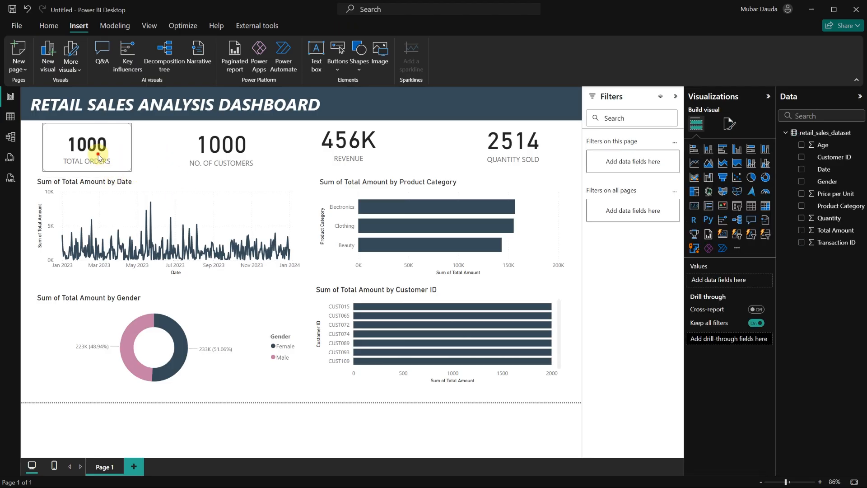
Move the TOTAL ORDERS card slightly left and down.
left_click_drag(99, 157, 91, 153)
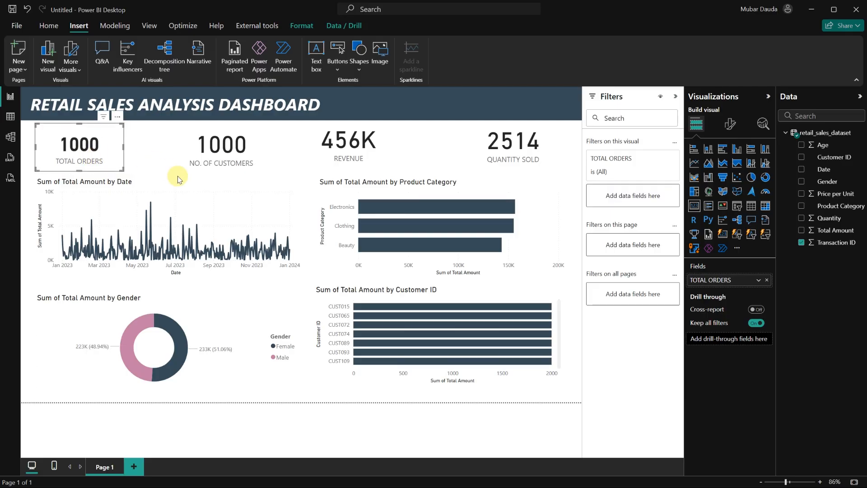
key("Down")
key("Down")
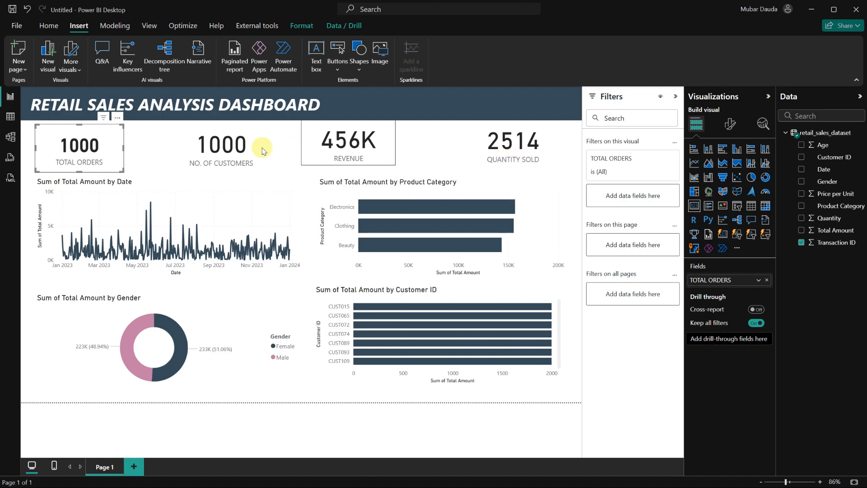
Copy the TOTAL ORDERS card's formatting onto the NO. OF CUSTOMERS card with Format painter.
left_click(48, 28)
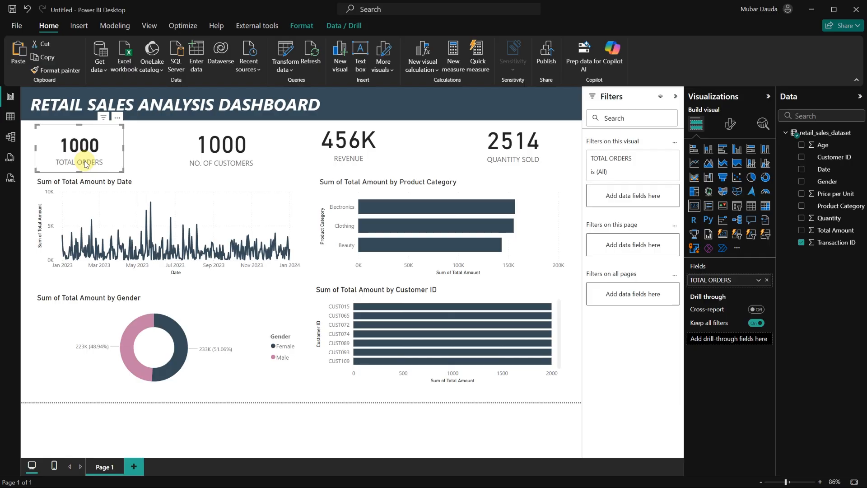
left_click(57, 70)
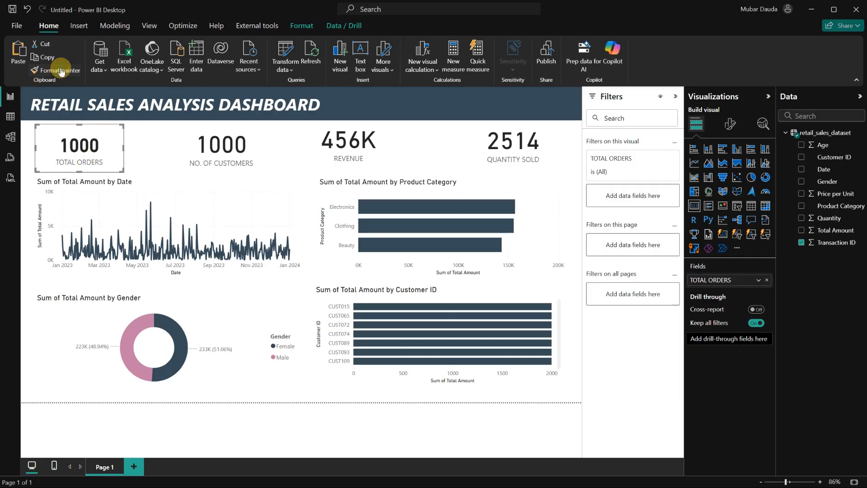
left_click(229, 142)
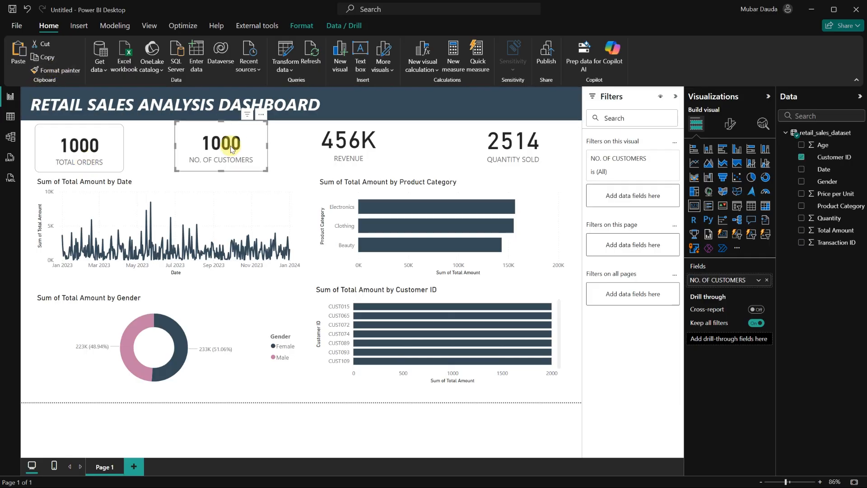
Reposition the NO. OF CUSTOMERS card slightly to line up with the other cards.
left_click_drag(236, 163, 240, 174)
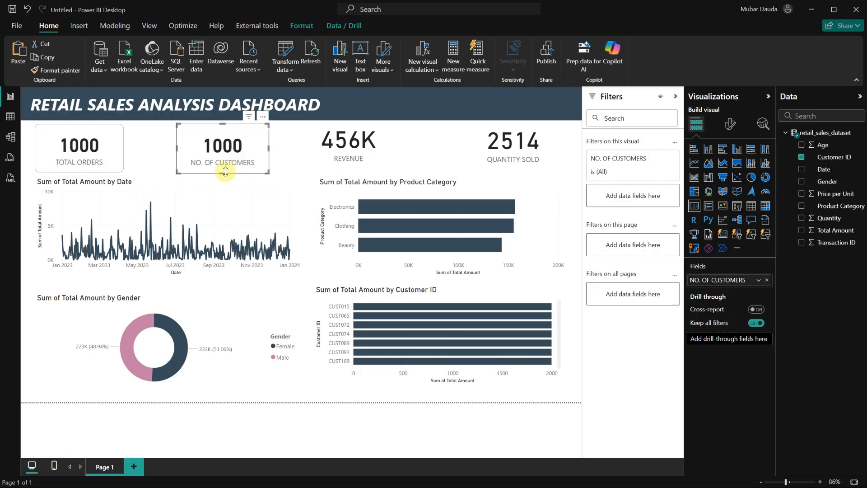
key("Down")
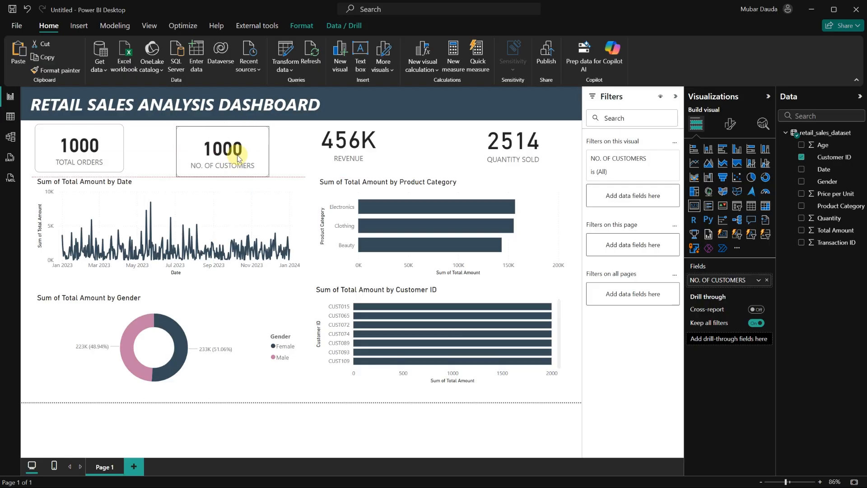
key("Down")
key("Up")
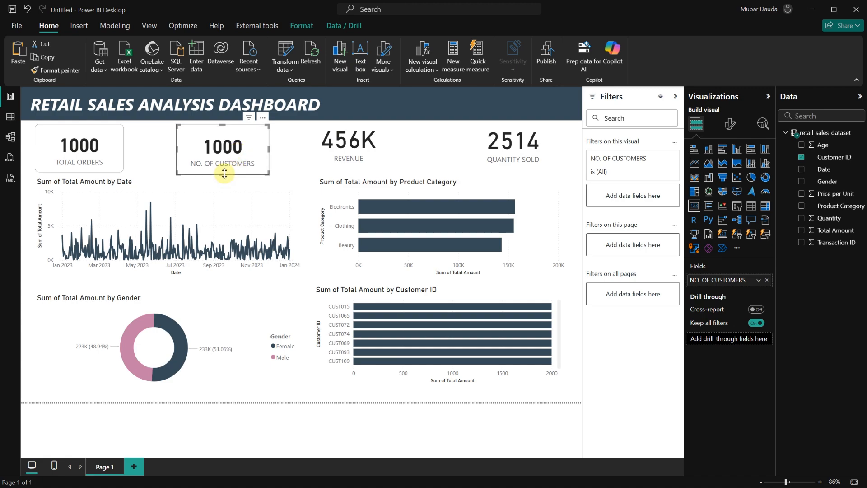
left_click_drag(223, 173, 249, 161)
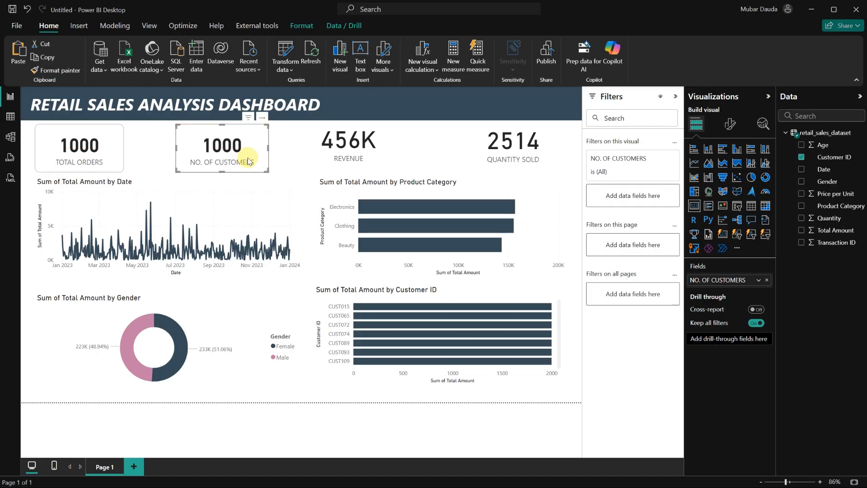
Paint the same card formatting onto the REVENUE card and shift it slightly right.
left_click(62, 72)
left_click(350, 140)
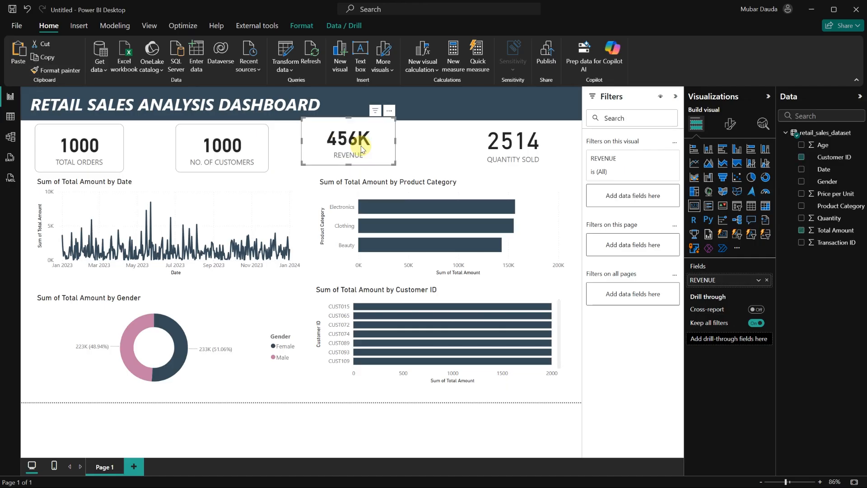
mouse_move(387, 149)
left_mouse_down()
mouse_move(410, 166)
mouse_move(412, 159)
left_mouse_up()
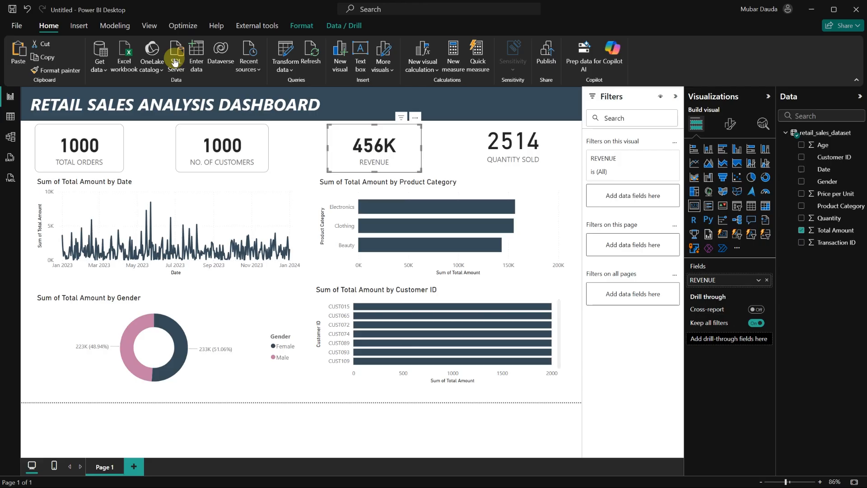
Paint the same card formatting onto the QUANTITY SOLD card and reposition it slightly.
left_click(59, 71)
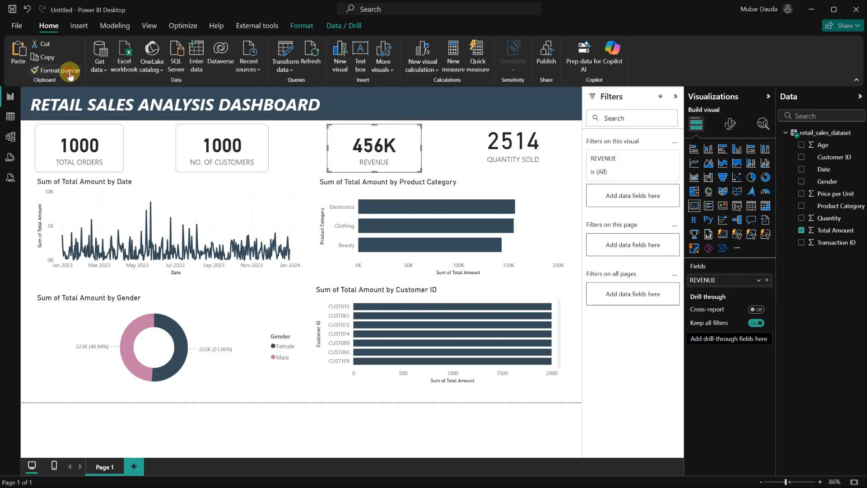
left_click(513, 138)
mouse_move(532, 146)
left_mouse_down()
mouse_move(539, 156)
mouse_move(517, 170)
left_mouse_up()
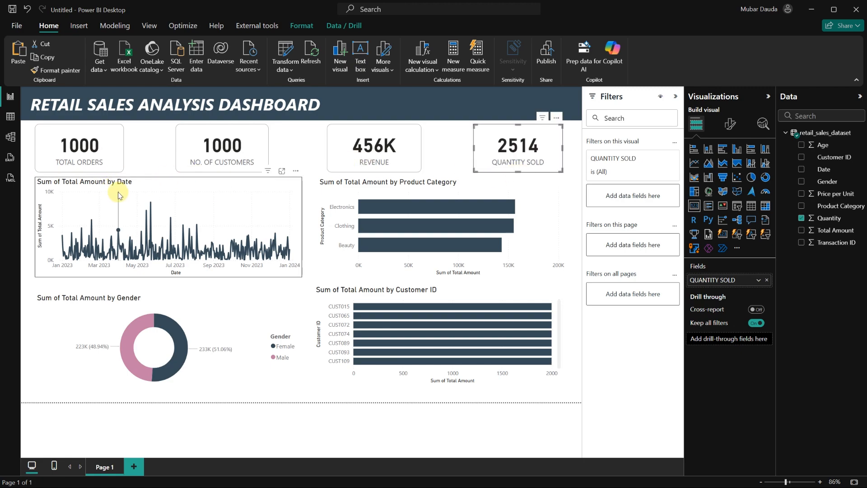
Nudge the Sum of Total Amount by Date line chart slightly down.
left_click_drag(115, 188, 116, 190)
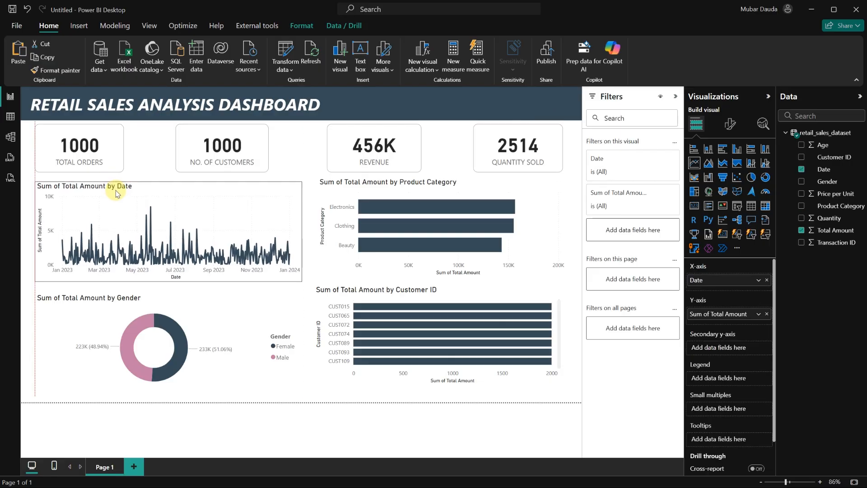
key("Up")
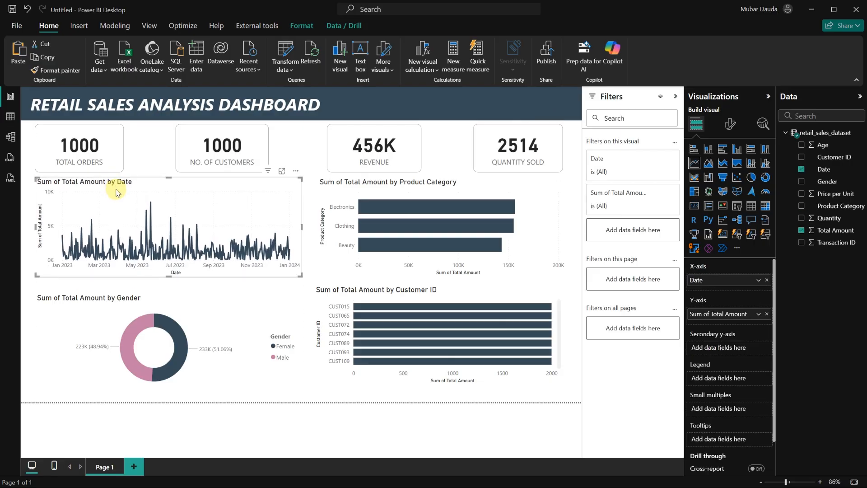
key("Down")
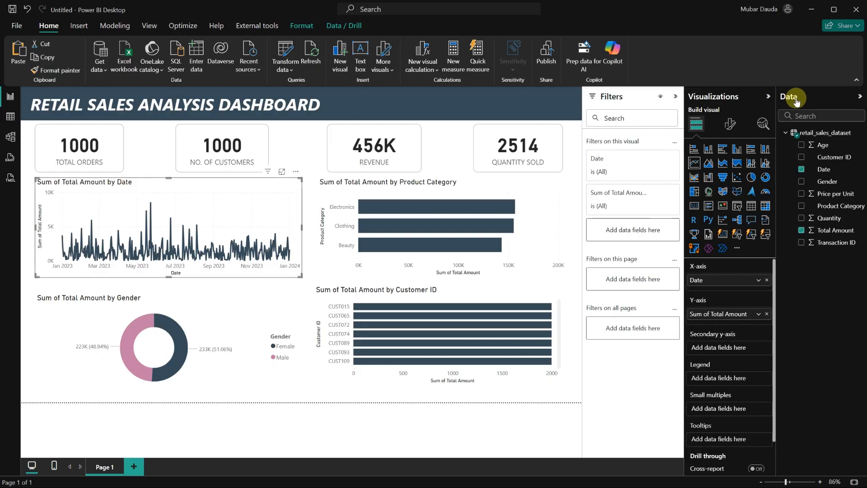
Turn on the visual border for the Sum of Total Amount by Date line chart.
left_click(731, 126)
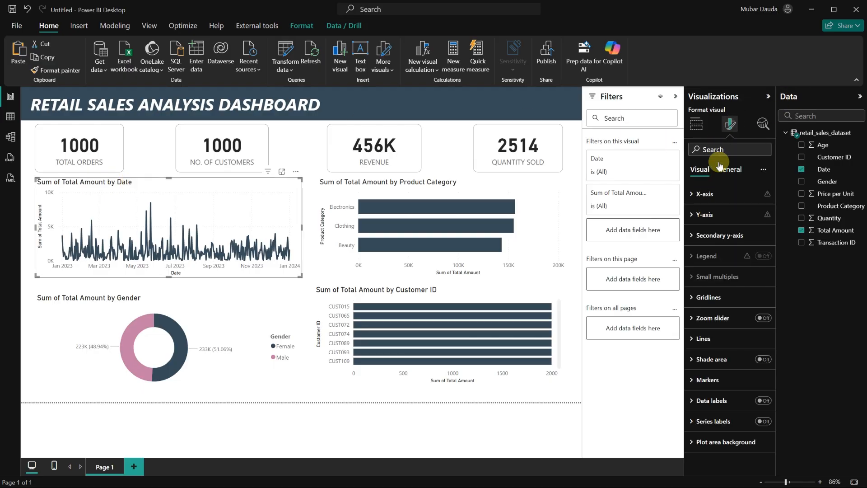
left_click(730, 170)
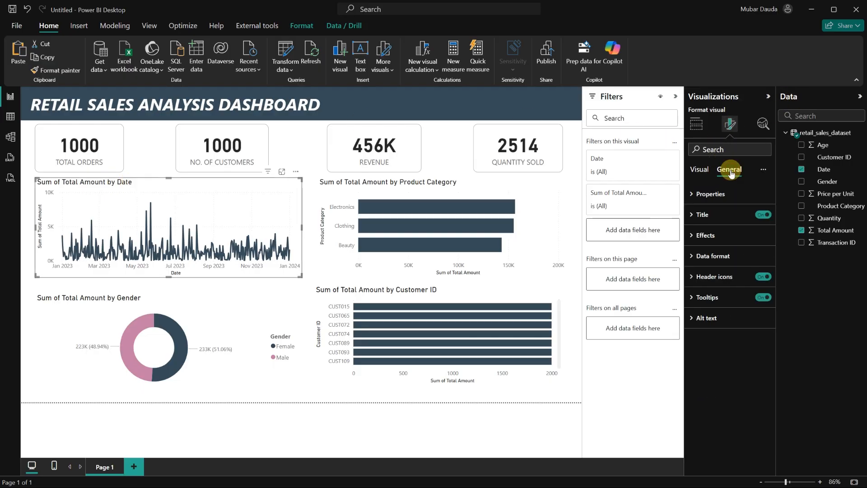
left_click(698, 235)
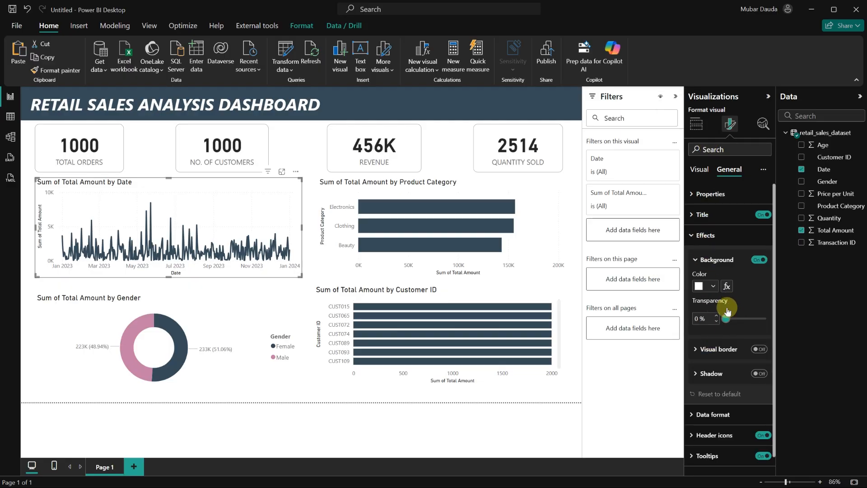
left_click(758, 349)
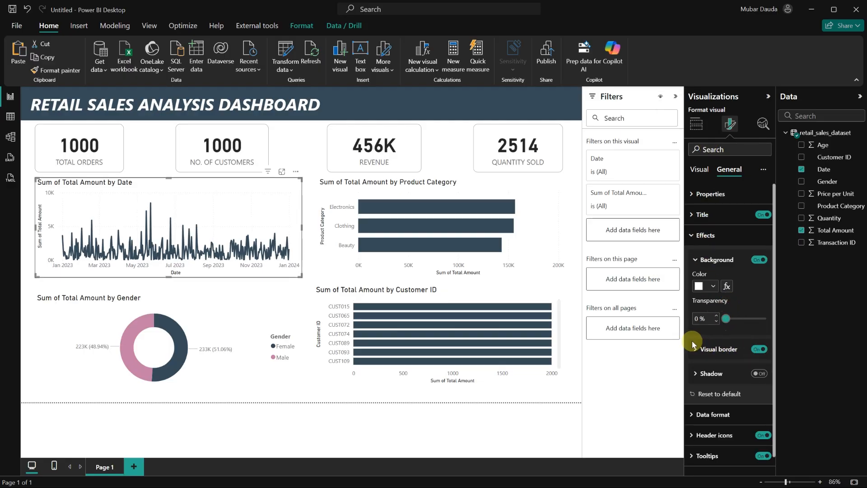
left_click(696, 351)
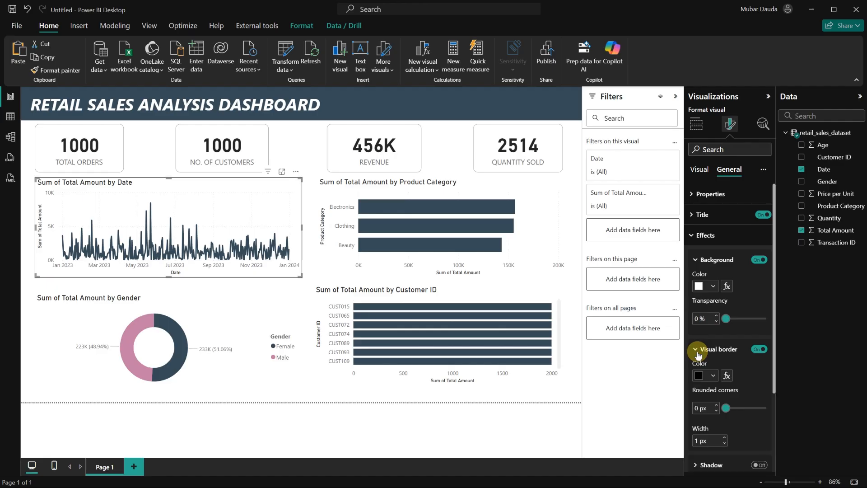
Set the line chart's border color to light gray with 10 px rounded corners.
left_click(714, 376)
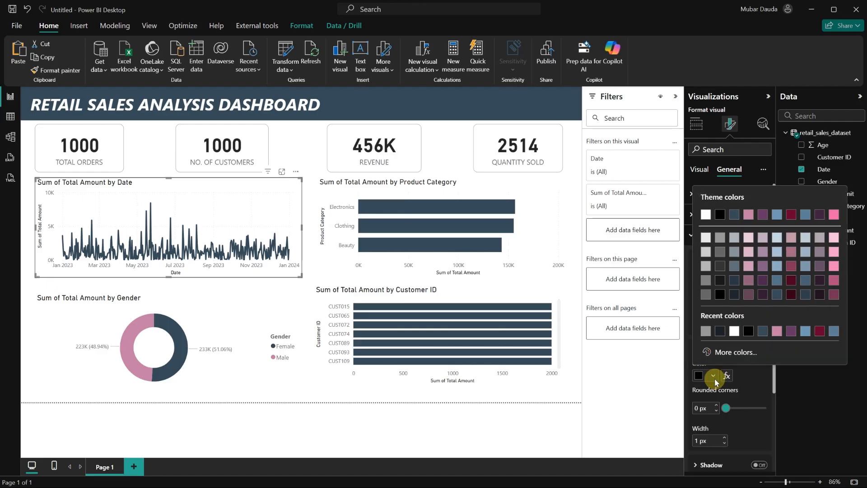
left_click(719, 232)
scroll(730, 377, "down", 3)
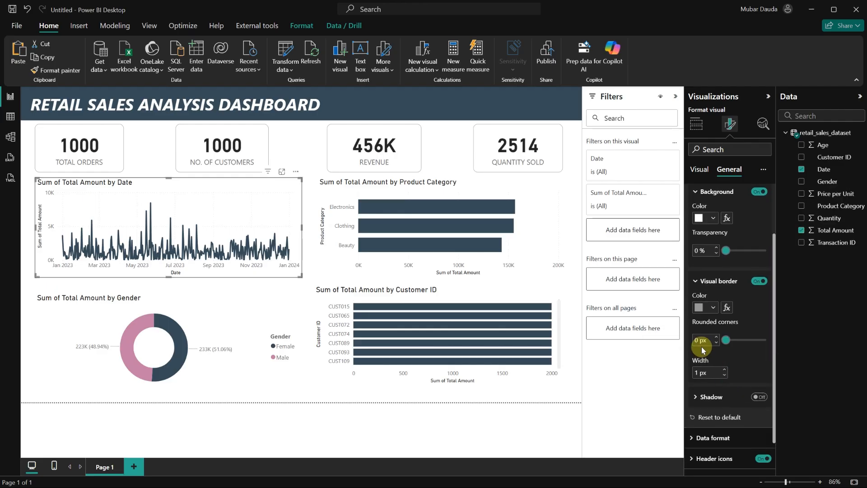
left_click(695, 340)
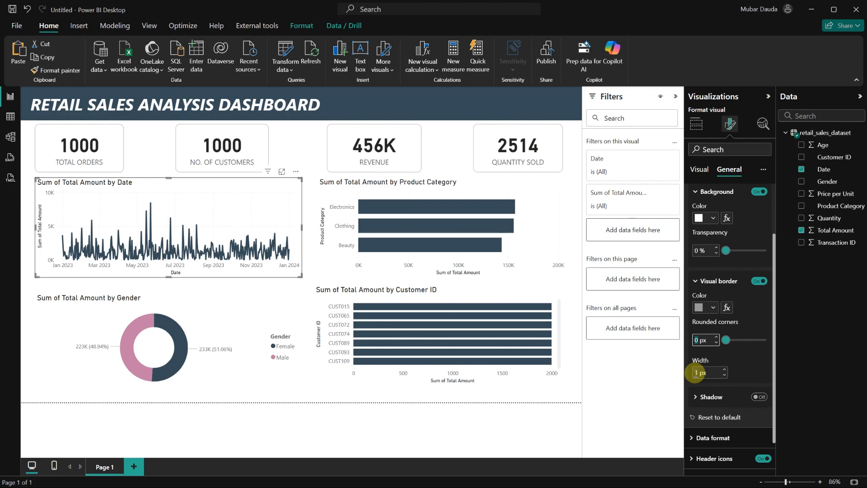
type("10")
key("Return")
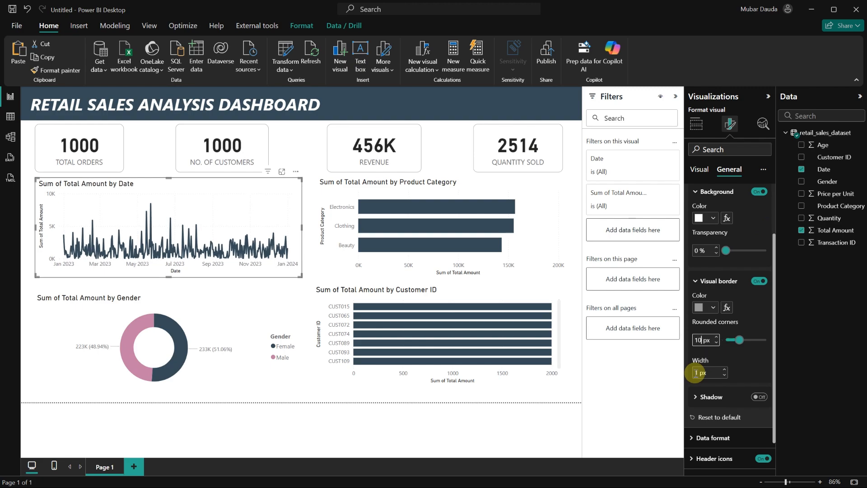
left_click(743, 369)
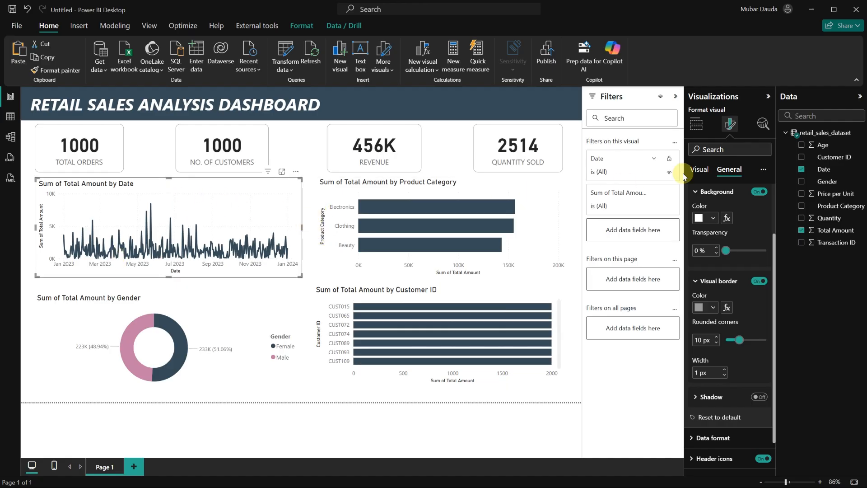
Retitle the line chart REVENUE BY DATE and give the title a dark blue text color.
scroll(707, 225, "up", 2)
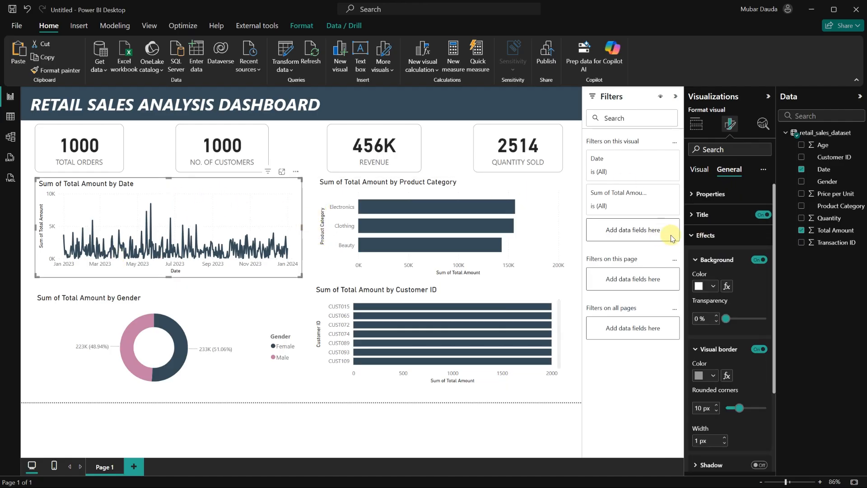
left_click(689, 216)
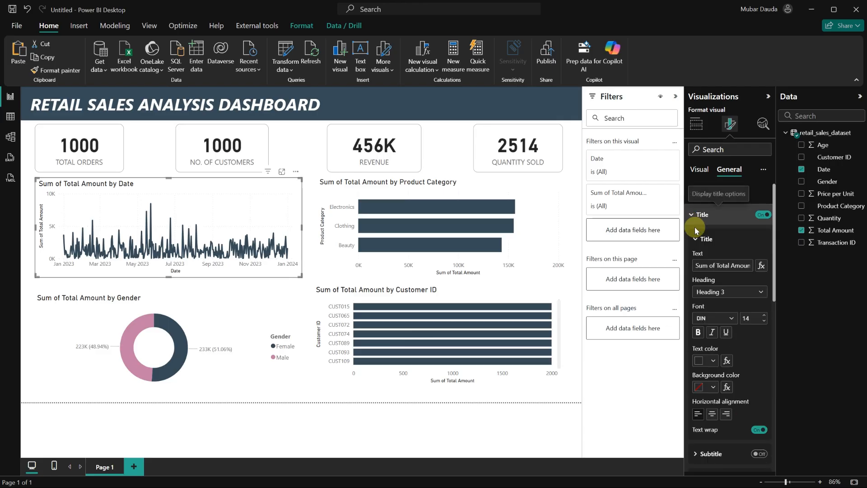
left_click(721, 265)
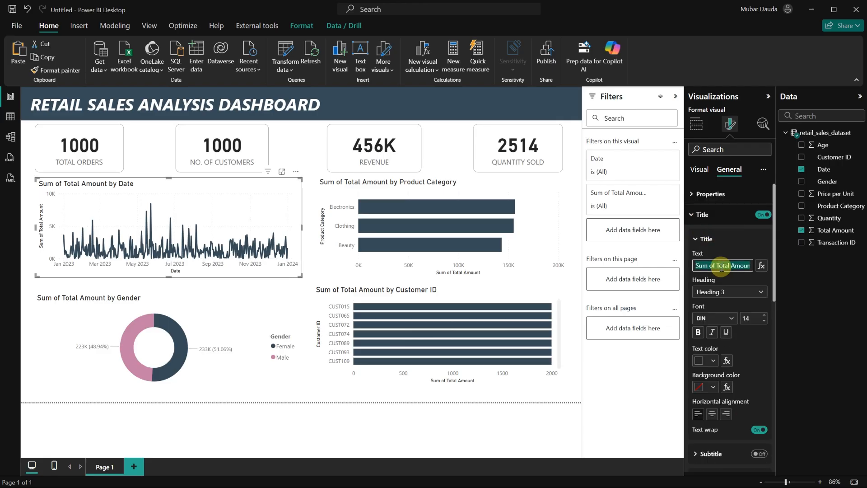
type("REVENUE BY DATE")
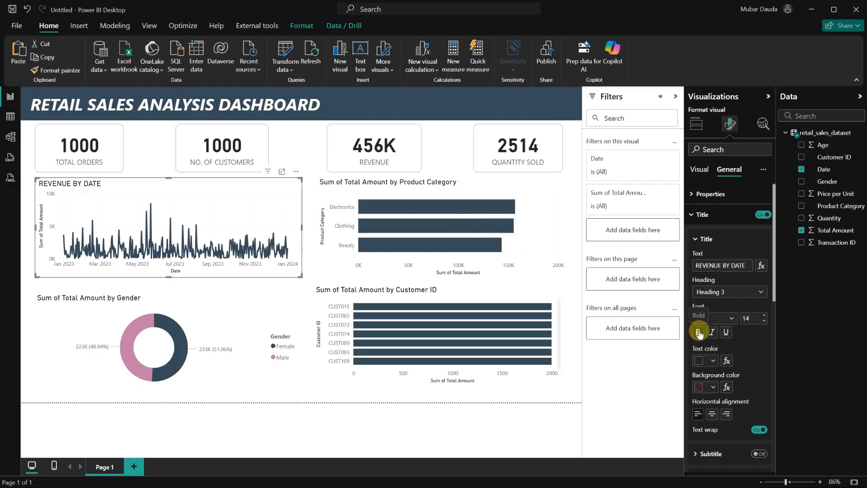
left_click(711, 361)
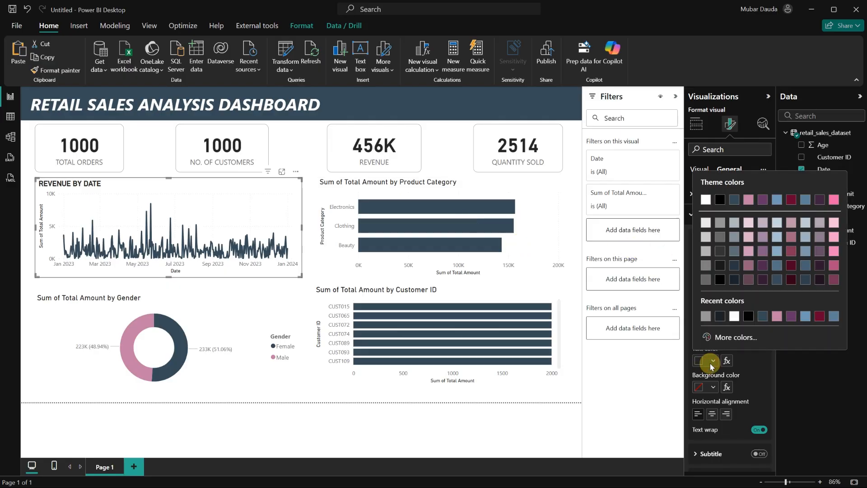
left_click(763, 319)
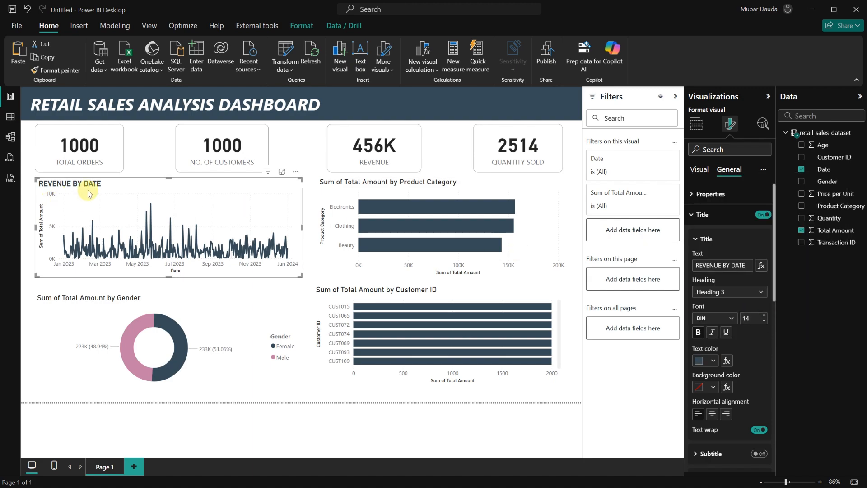
Turn off the line chart's X-axis title and set the X-axis value labels to black.
left_click(695, 170)
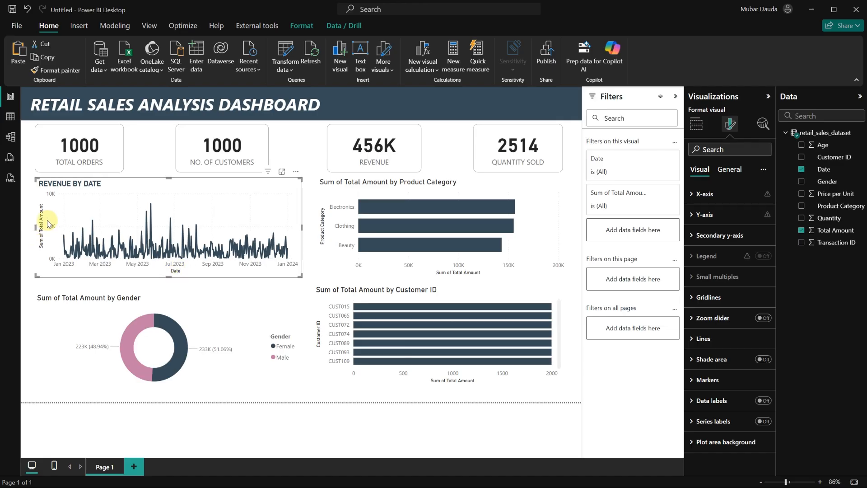
left_click(693, 202)
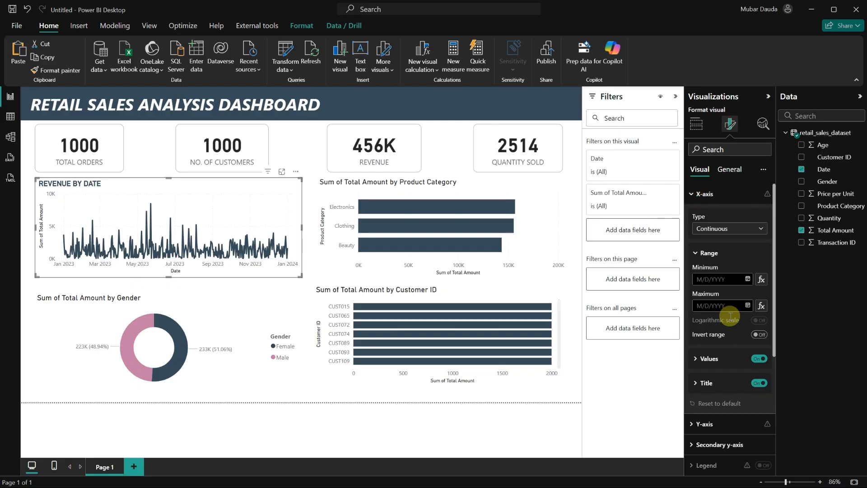
scroll(758, 334, "down", 2)
left_click(760, 338)
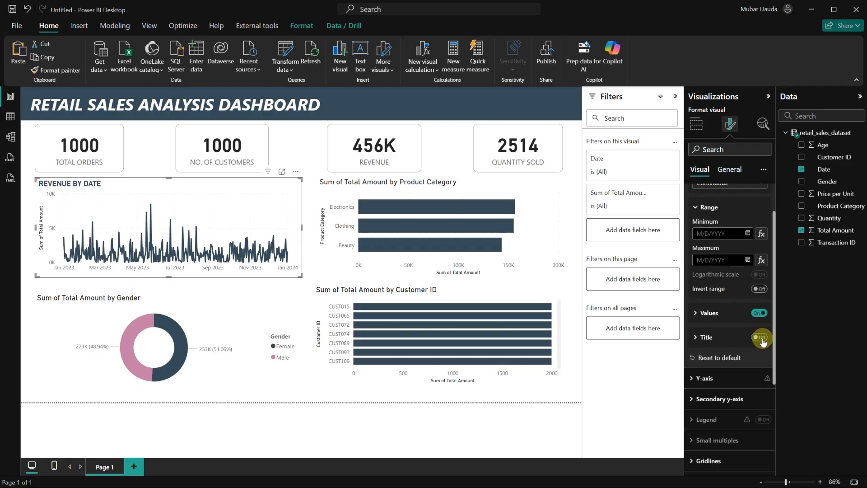
left_click(695, 316)
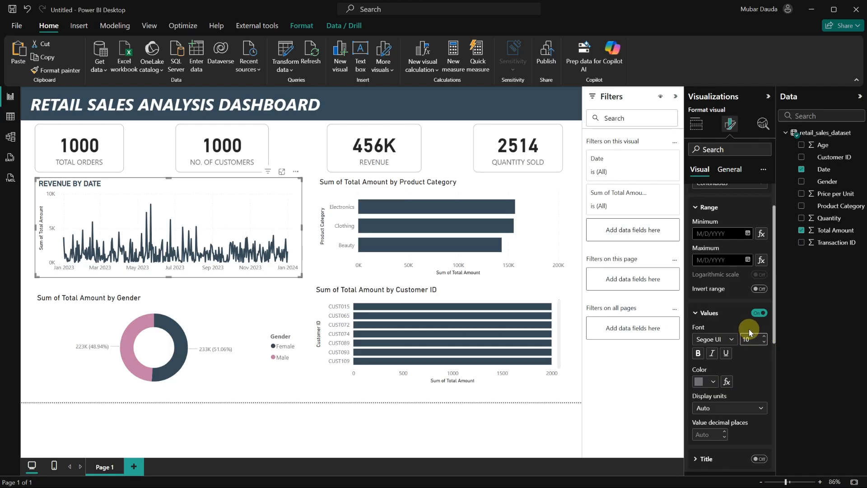
left_click(714, 382)
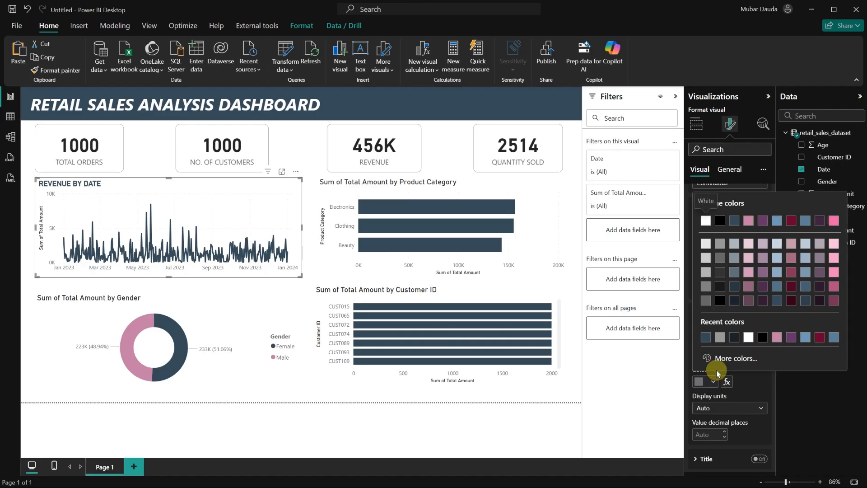
left_click(761, 339)
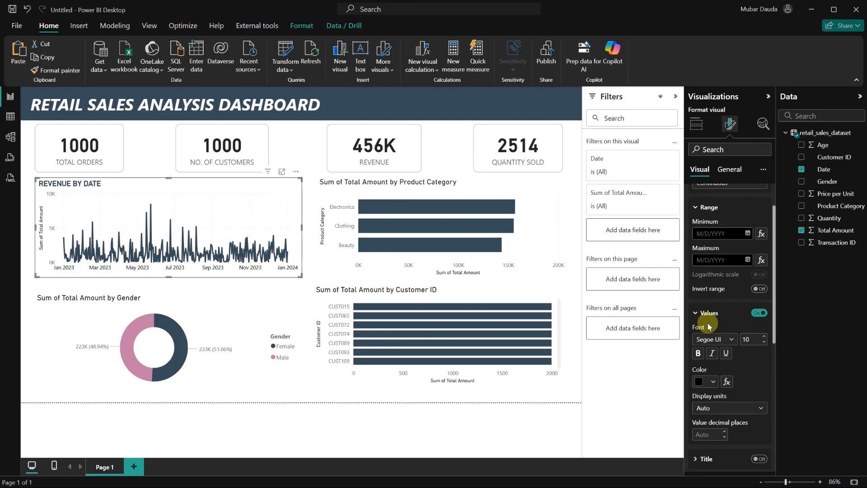
Turn off the line chart's Y-axis title and set the Y-axis value labels to black.
scroll(692, 226, "up", 3)
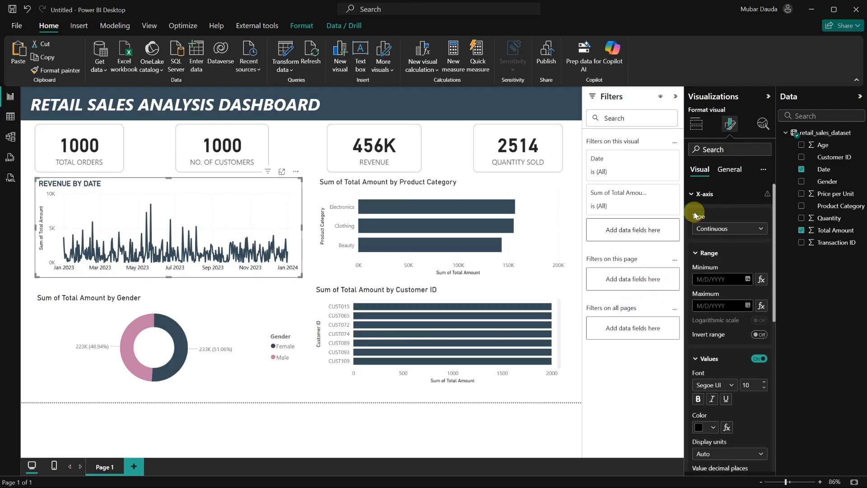
left_click(689, 194)
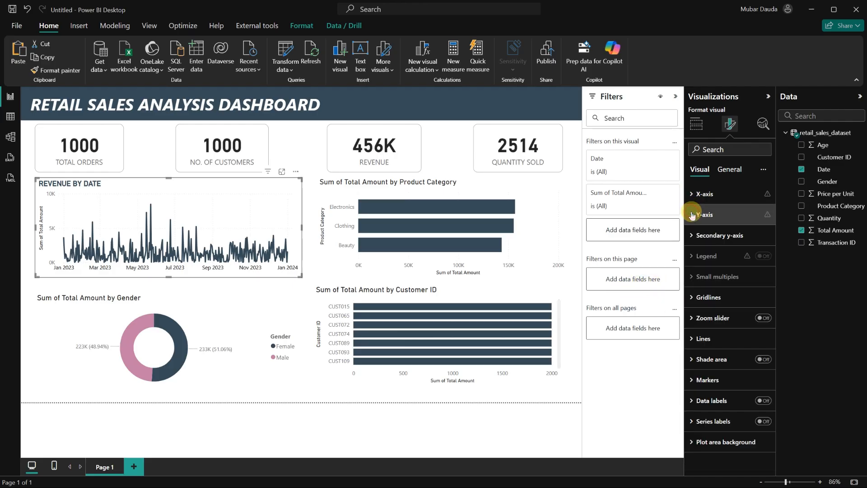
left_click(692, 215)
scroll(704, 280, "down", 3)
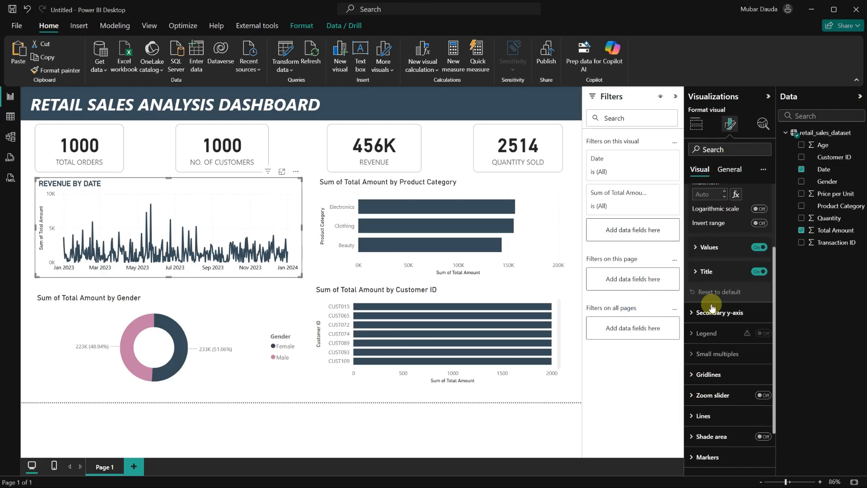
left_click(759, 271)
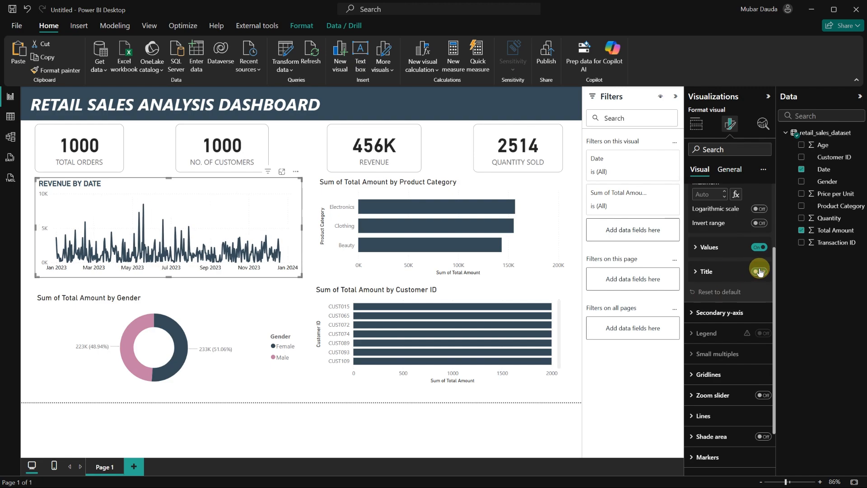
left_click(704, 249)
left_click(713, 316)
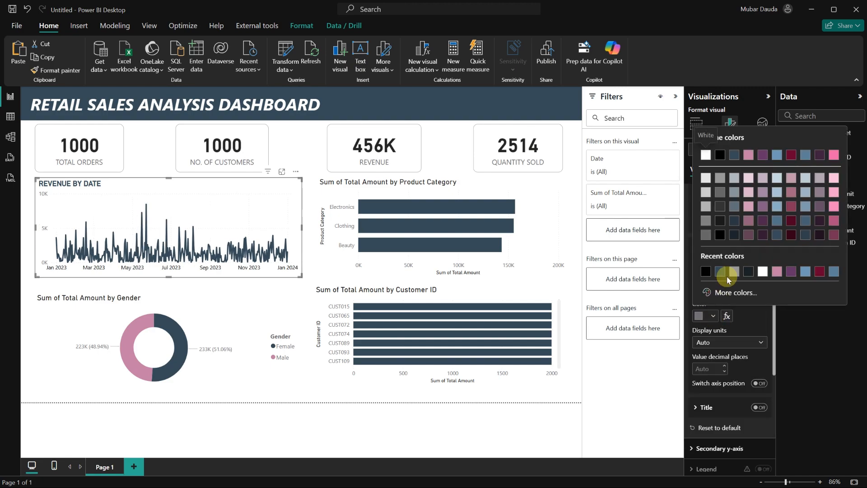
left_click(706, 272)
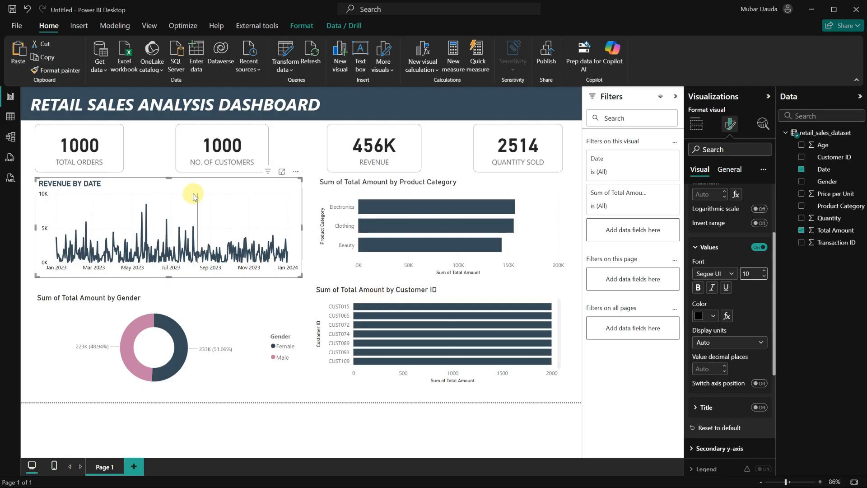
Paint the REVENUE BY DATE chart's formatting onto the Sum of Total Amount by Gender donut chart.
left_click(312, 199)
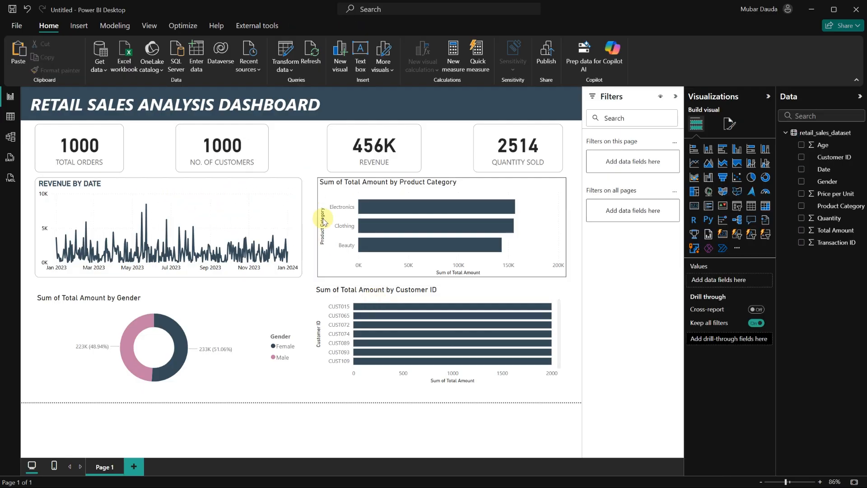
left_click(152, 190)
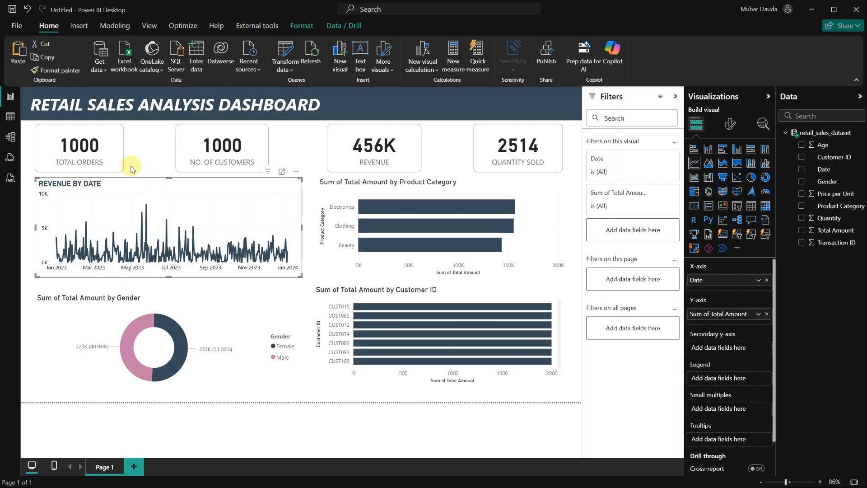
left_click(56, 70)
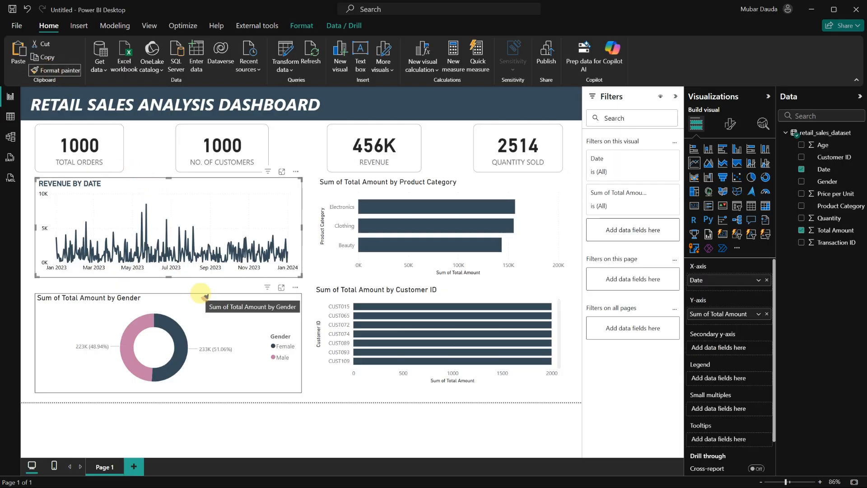
left_click(201, 296)
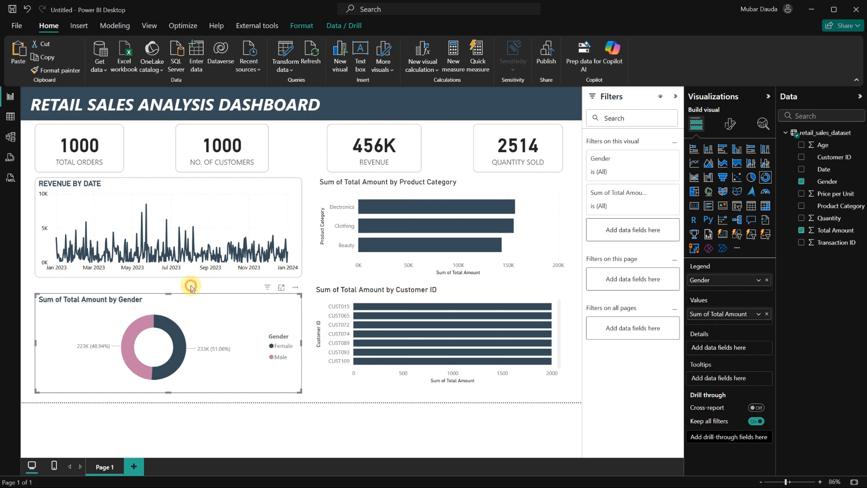
left_click(190, 287)
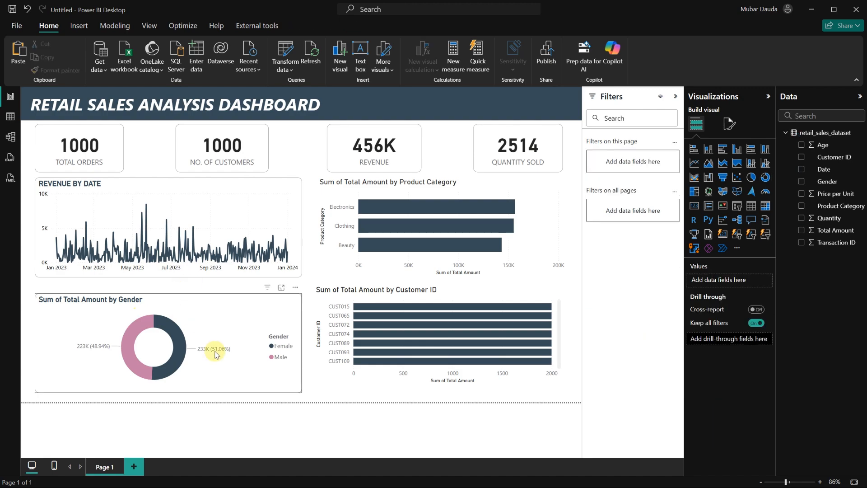
Paint the REVENUE BY DATE chart's formatting onto the Sum of Total Amount by Product Category bar chart.
left_click(125, 185)
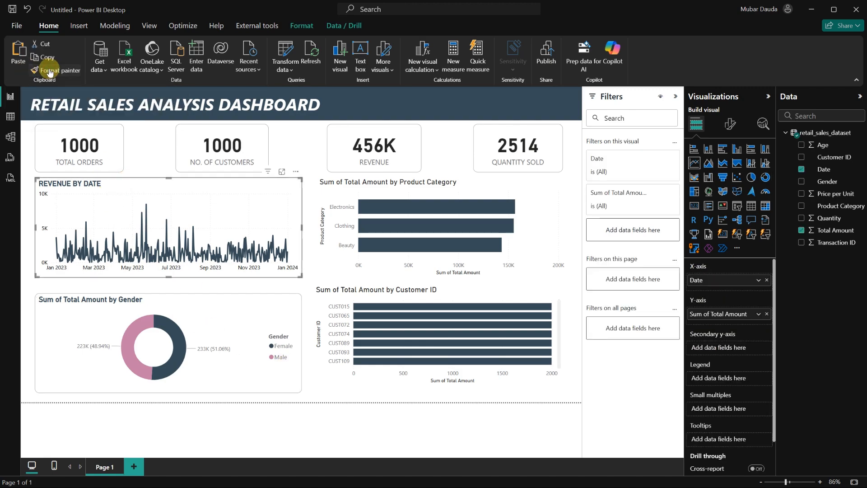
left_click(50, 71)
left_click(369, 180)
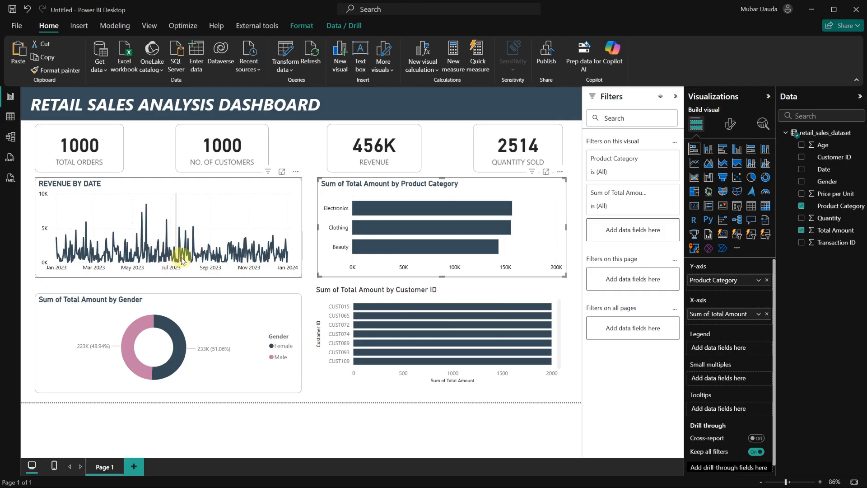
Narrow the REVENUE BY DATE chart slightly and shift the Product Category bar chart slightly left to align them.
left_click(301, 223)
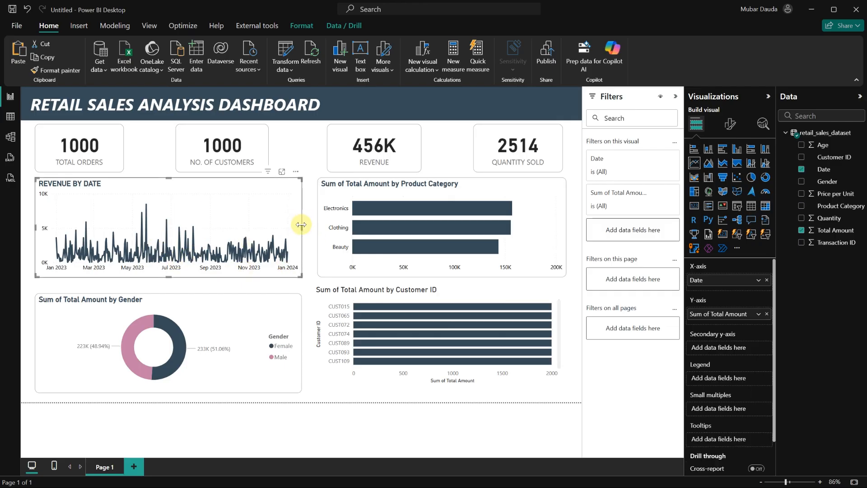
left_click_drag(298, 226, 292, 223)
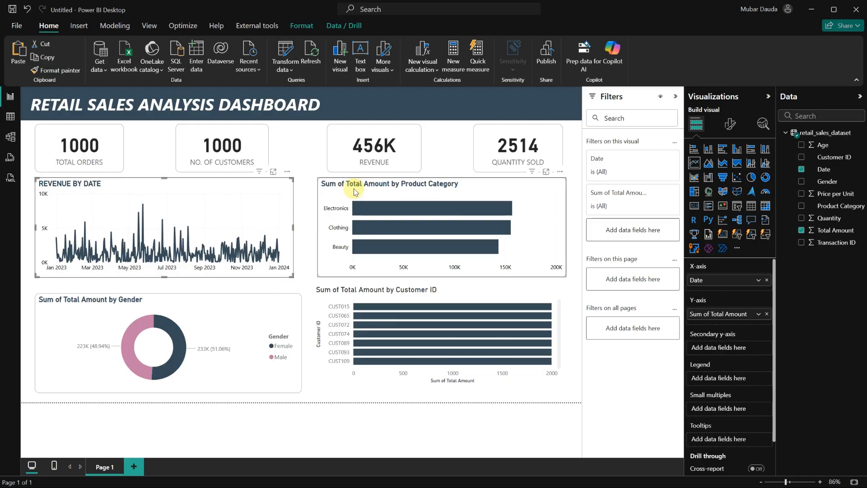
left_click_drag(354, 192, 351, 188)
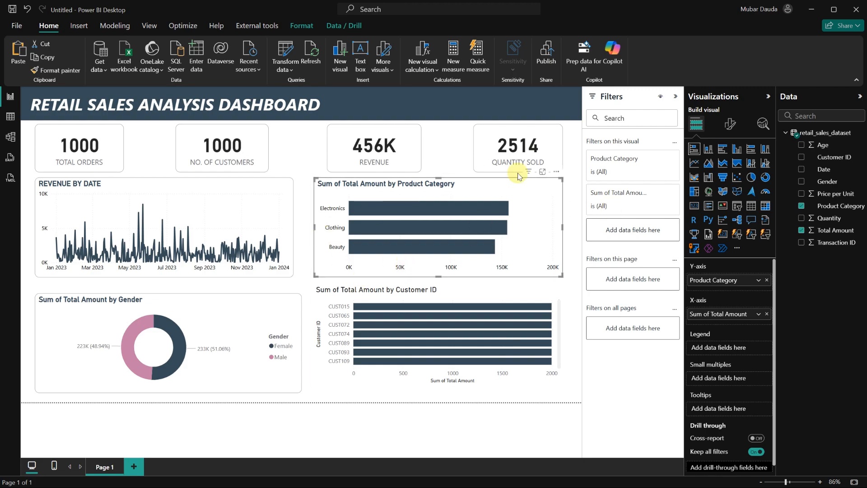
Retitle the product category bar chart REVENUE BY PRODUCT CATEGORY and turn on its data labels.
left_click(728, 125)
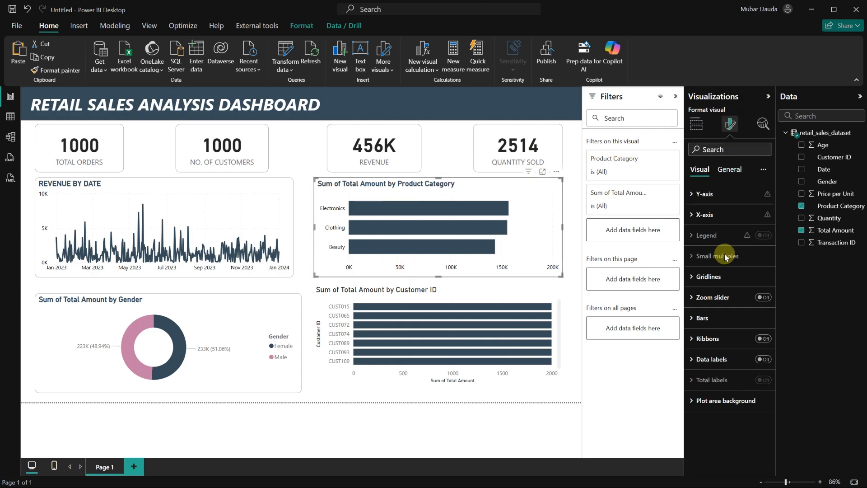
left_click(733, 170)
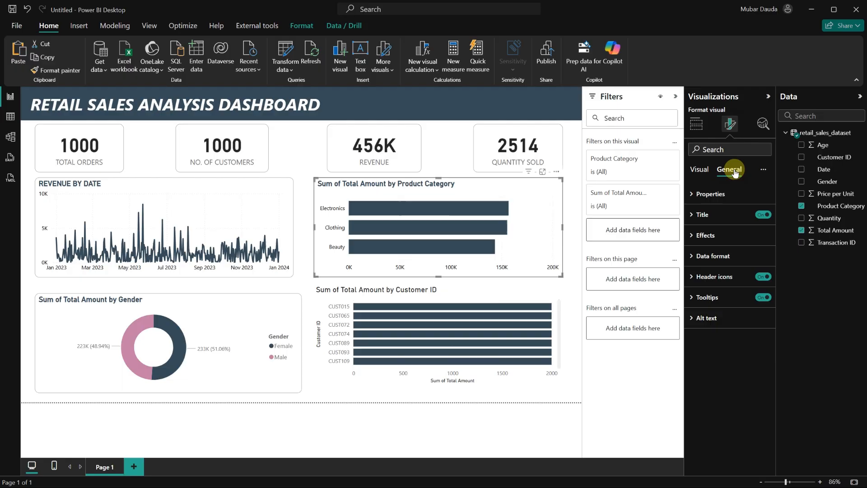
left_click(692, 214)
triple_click(726, 267)
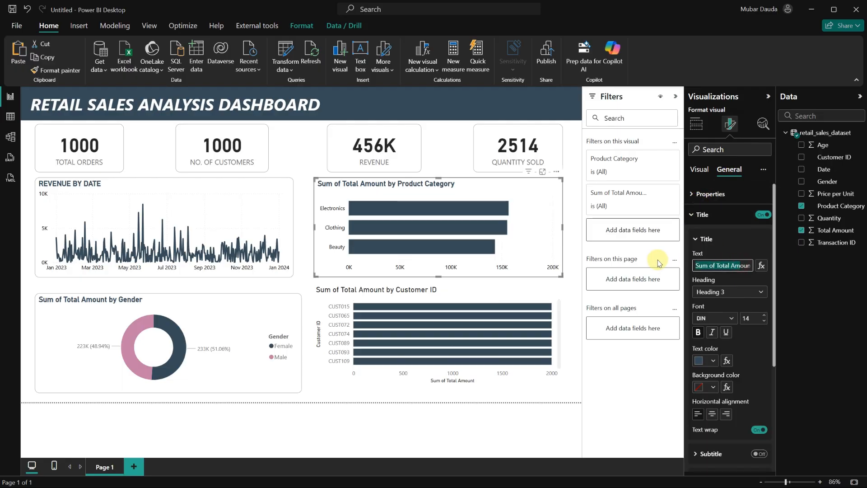
key("BackSpace")
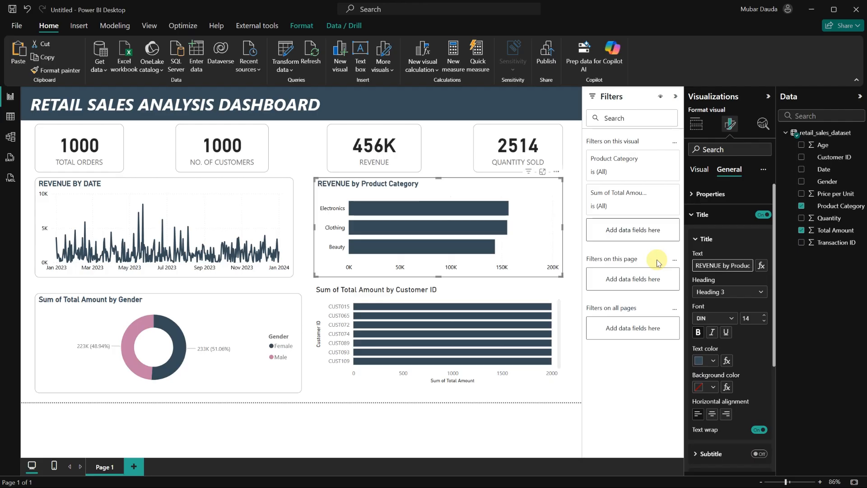
key("BackSpace")
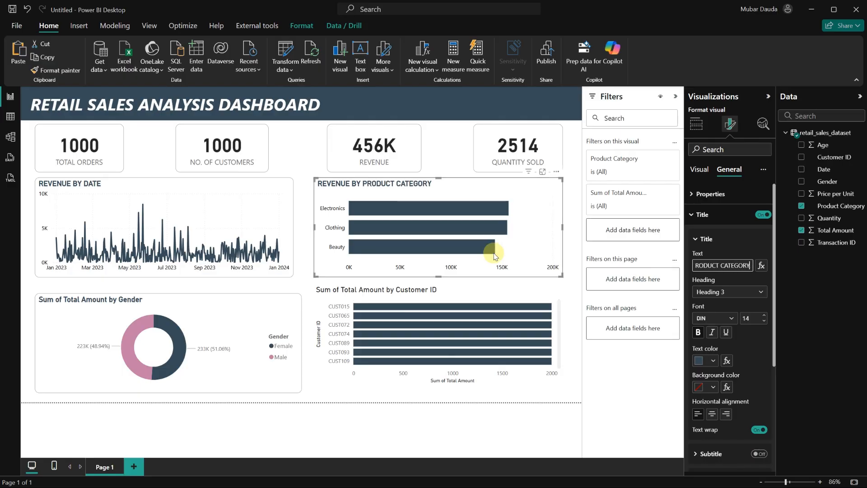
left_click(702, 171)
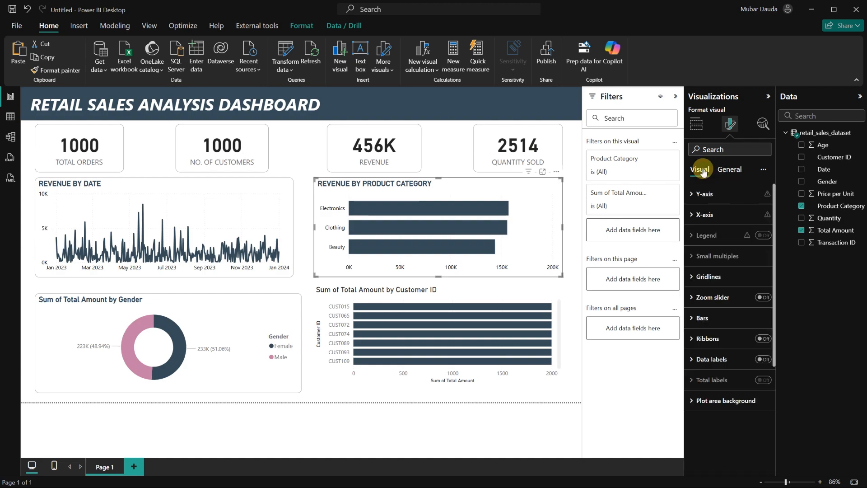
left_click(762, 359)
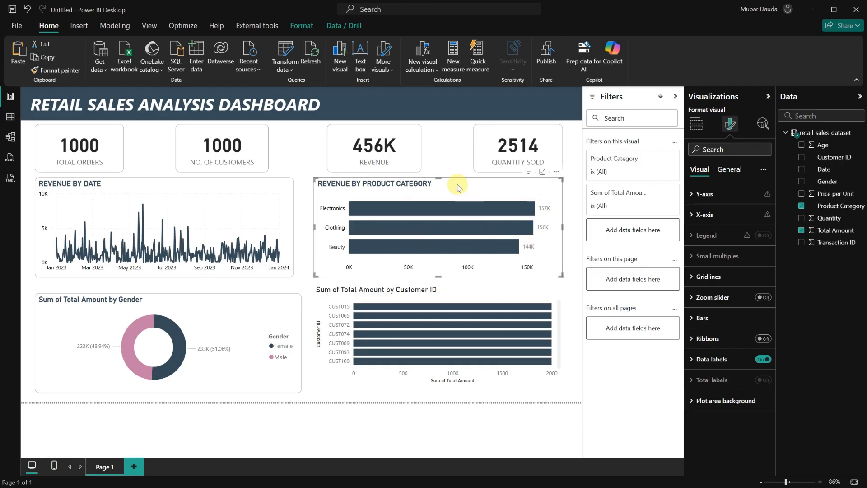
Paint the category chart's formatting onto the customer bar chart and retitle it REVENUE BY CUSTOMER.
left_click(55, 70)
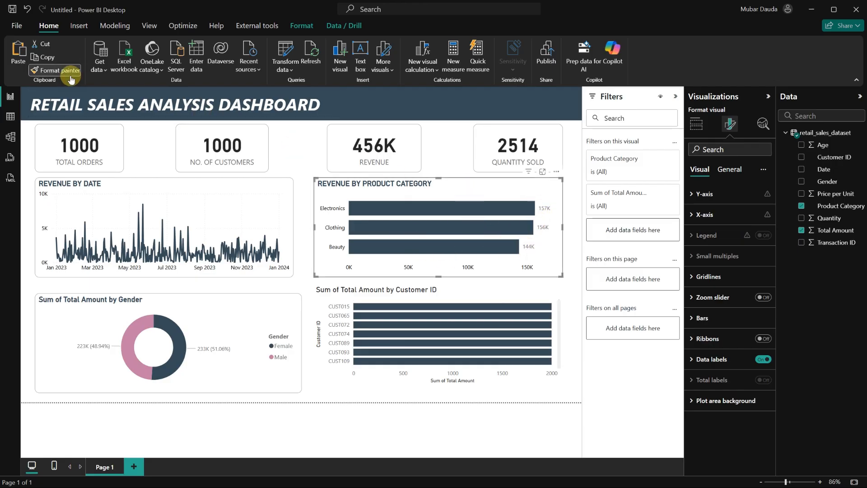
left_click(369, 292)
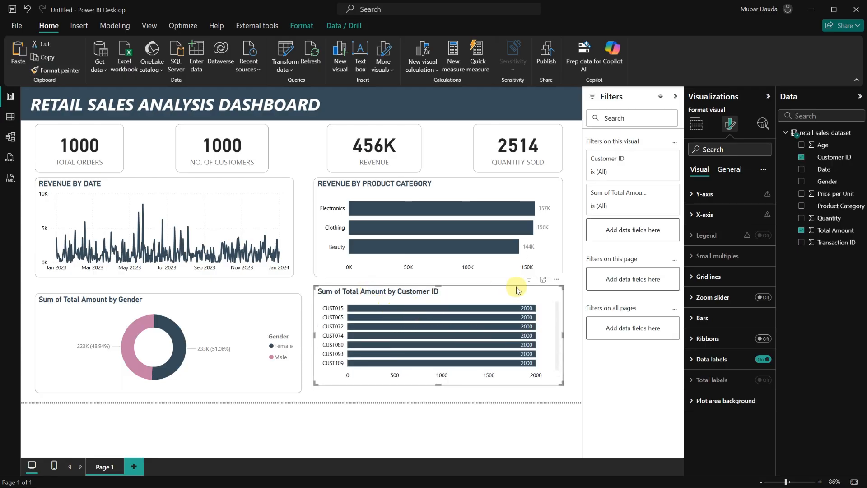
left_click(730, 175)
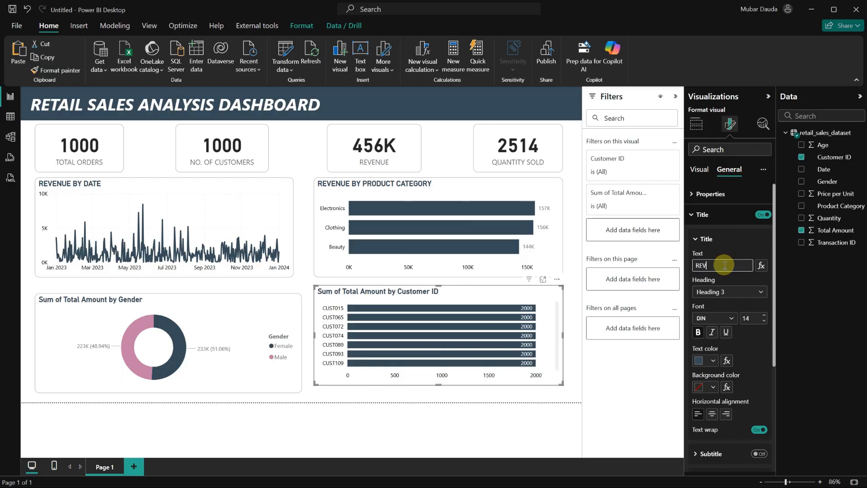
left_click(725, 265)
type("REVENUE BY CUSTOMER")
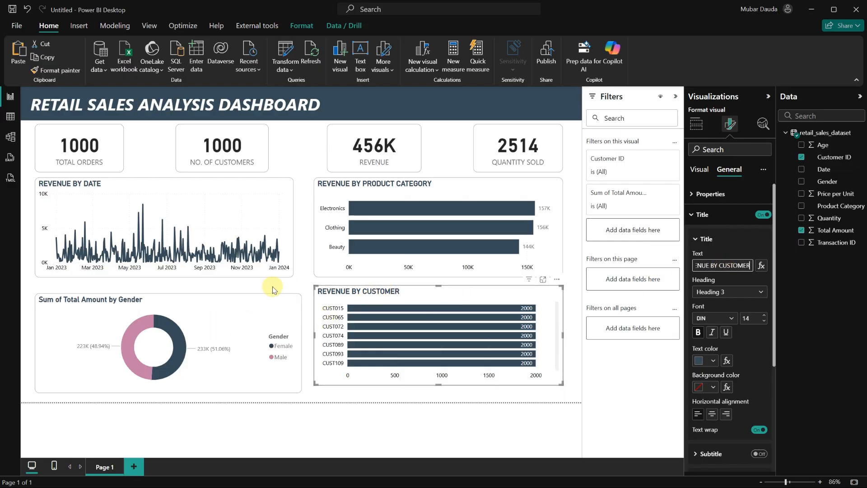
Retitle the gender donut chart REVENUE BY GENDER.
left_click(194, 307)
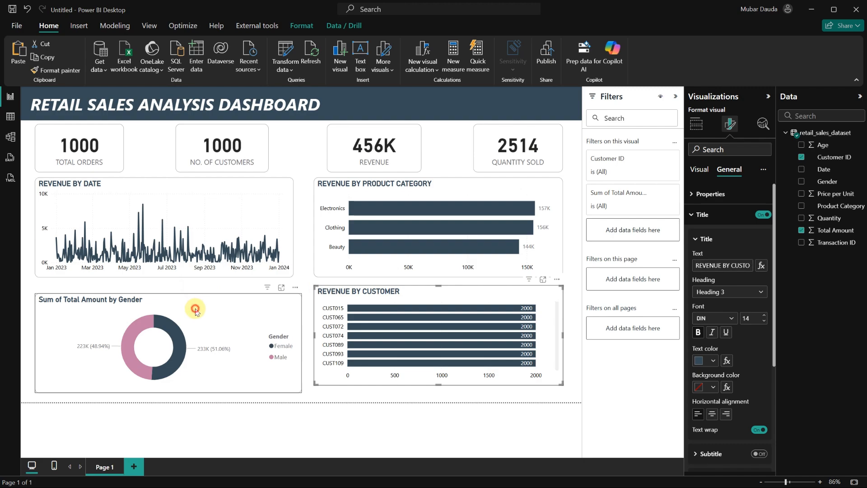
left_click(701, 266)
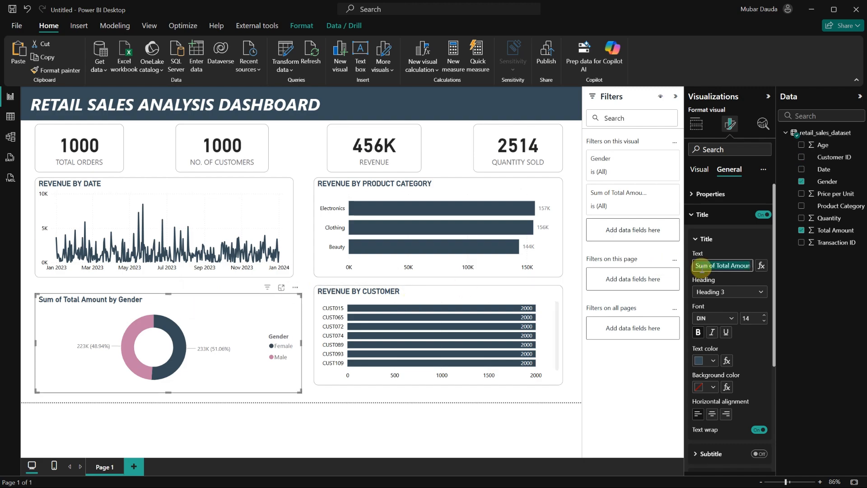
type("REVENUE BY GENDER")
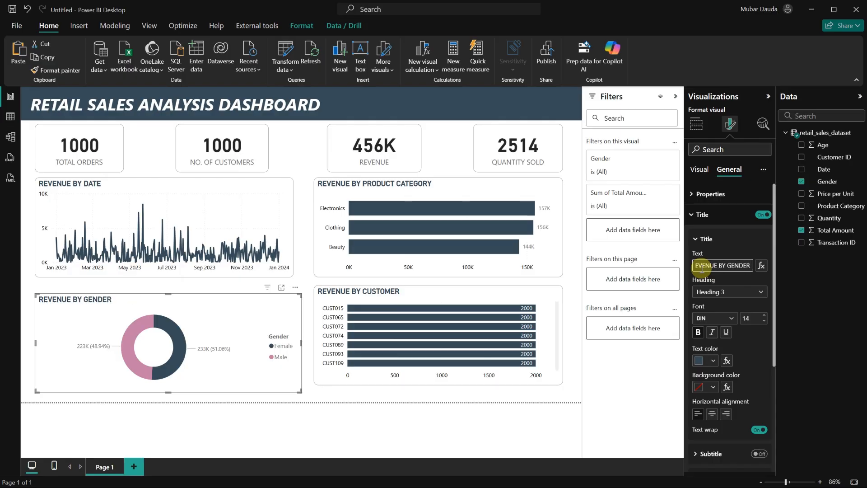
Align the gender donut and customer bar chart by nudging the donut up, narrowing it slightly and shifting the customer chart down.
left_click(209, 303)
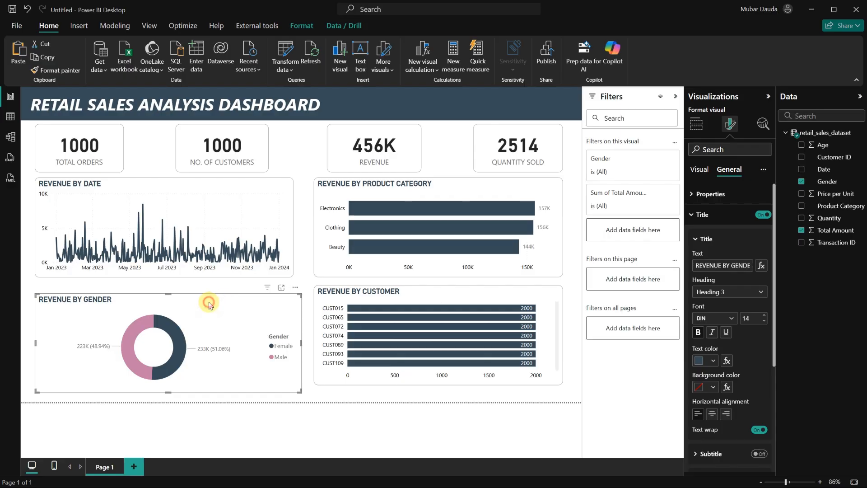
left_click_drag(208, 304, 209, 302)
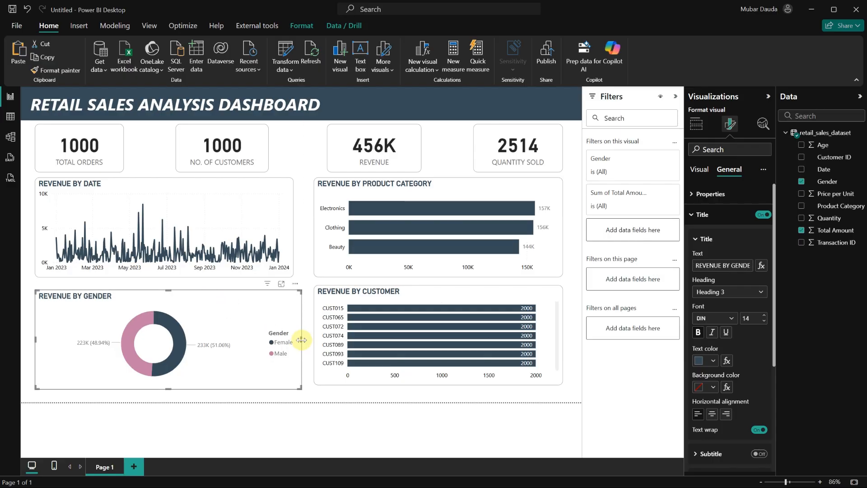
left_click_drag(301, 340, 293, 340)
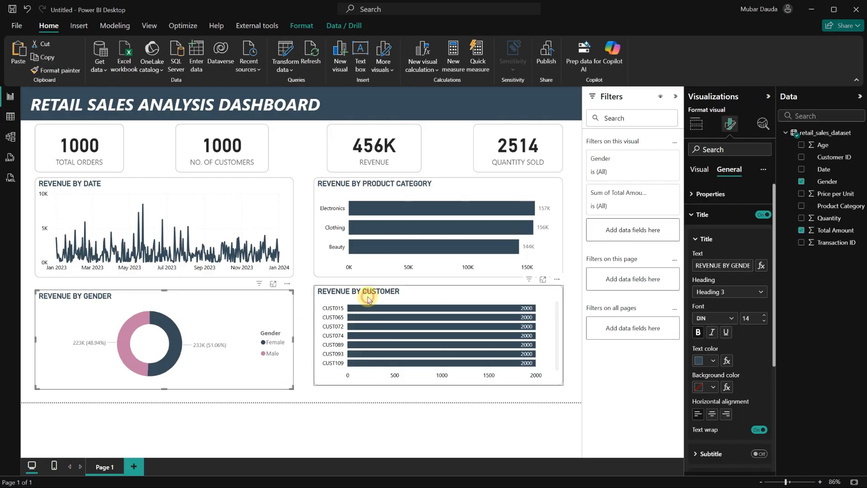
left_click_drag(367, 304, 411, 320)
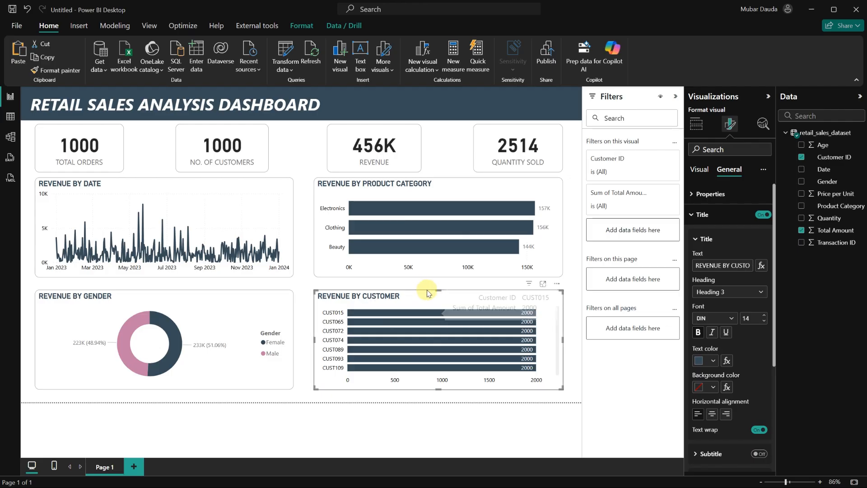
left_click(575, 246)
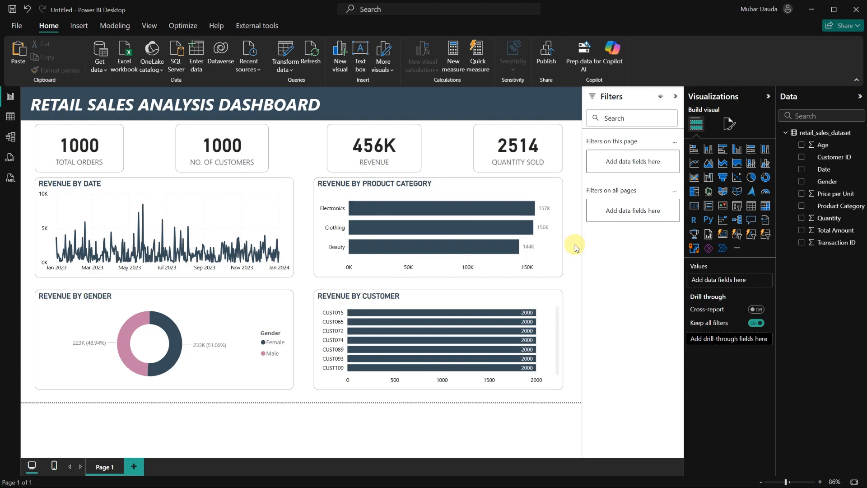
Add a slicer with the Date field and place it near the title banner.
mouse_move(420, 233)
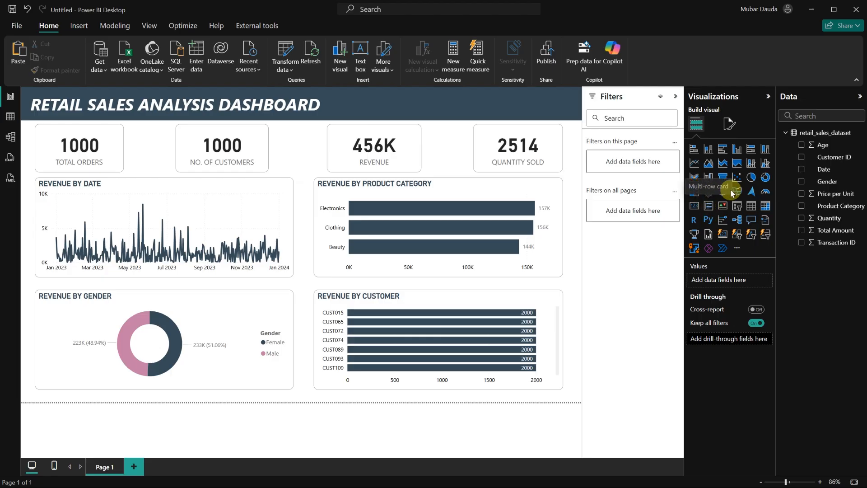
left_click(739, 206)
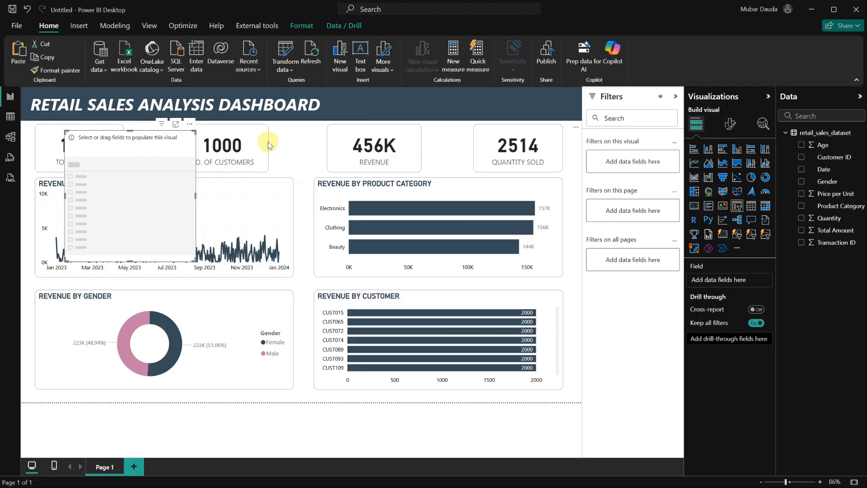
left_click_drag(160, 165, 446, 137)
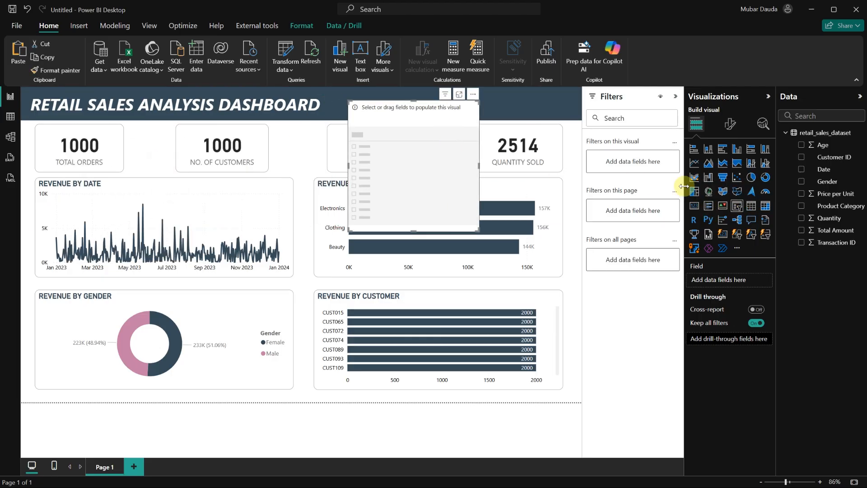
left_click(801, 171)
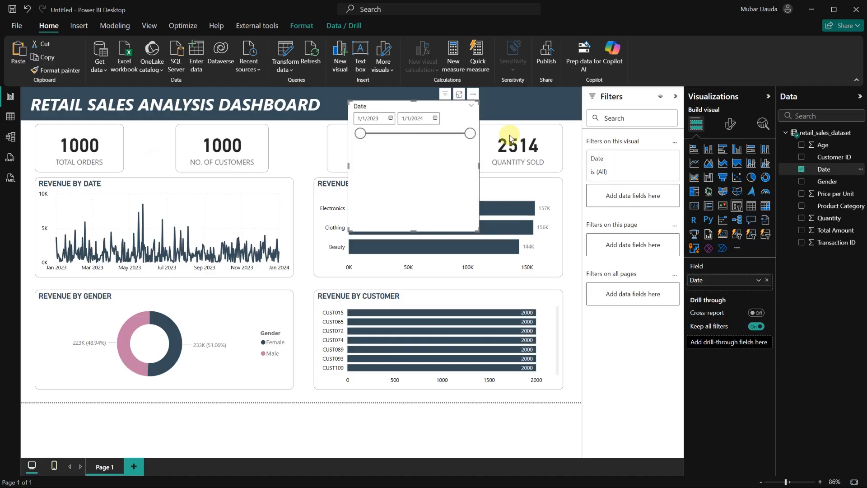
Turn off the date slicer's slider and set its values to 11 pt white text.
left_click(729, 130)
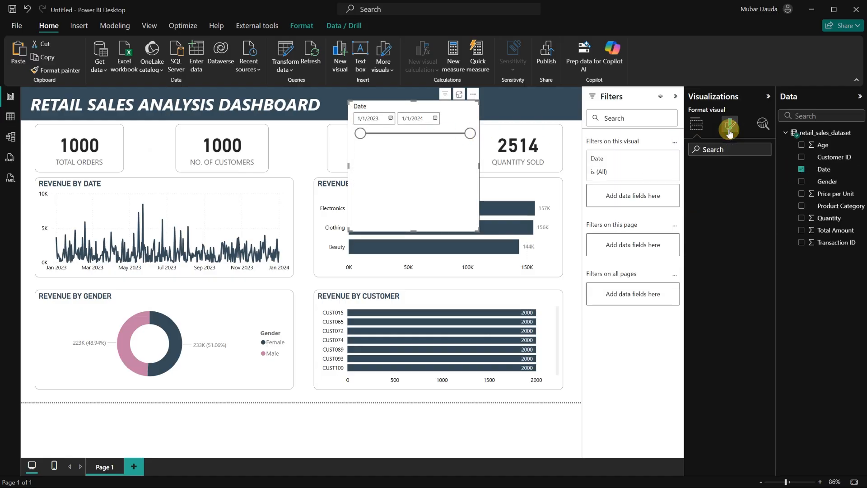
left_click(764, 258)
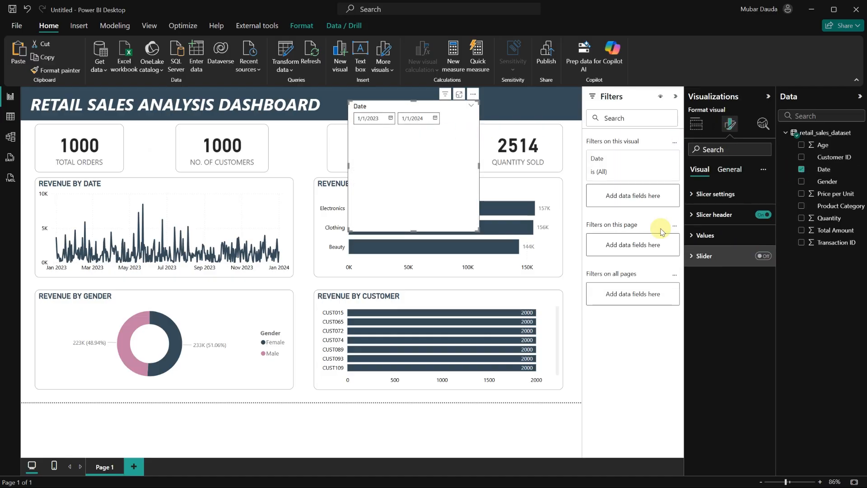
left_click(692, 238)
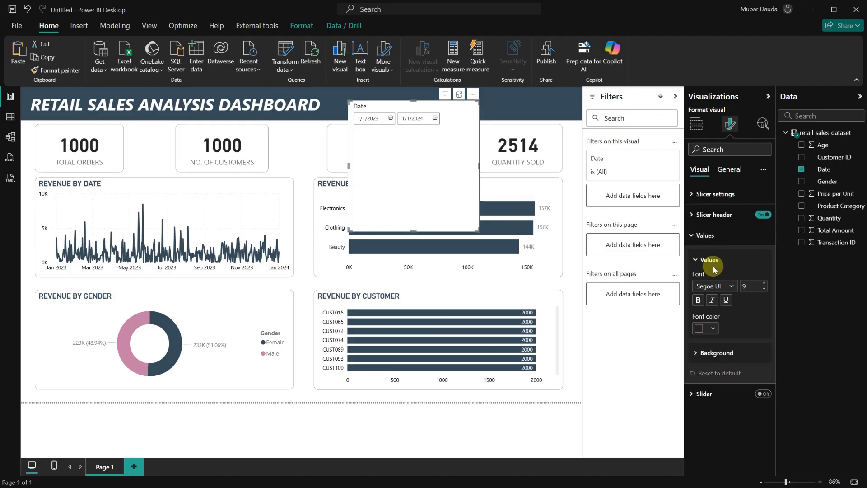
left_click(764, 284)
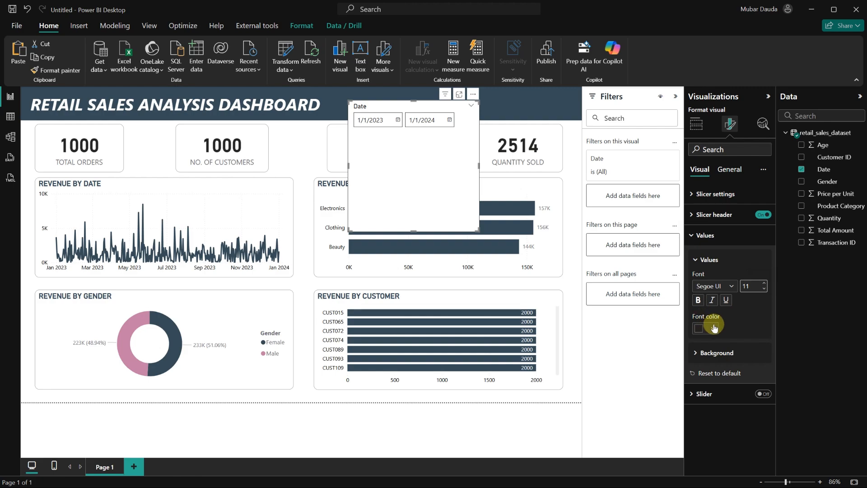
left_click(713, 328)
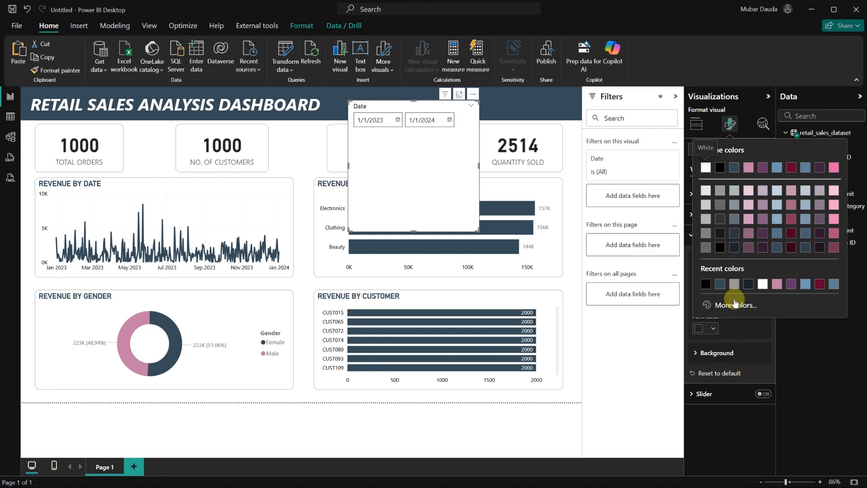
left_click(761, 284)
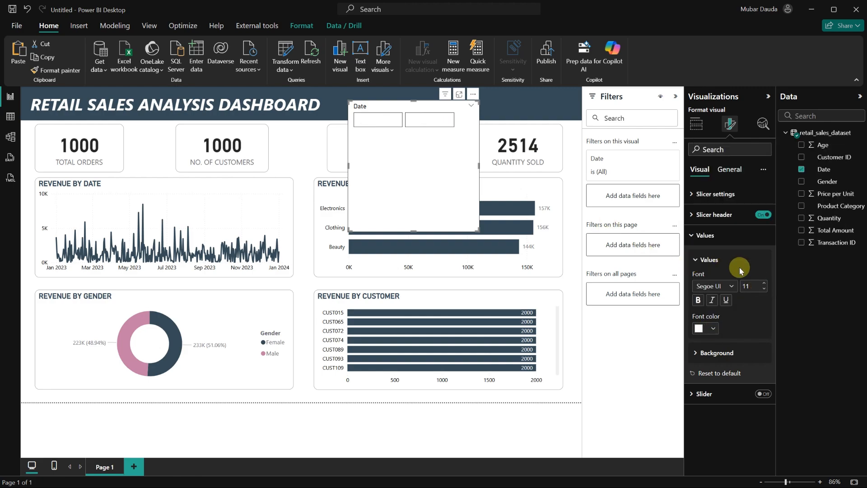
Set the date slicer values' background color to the dark blue.
left_click(694, 352)
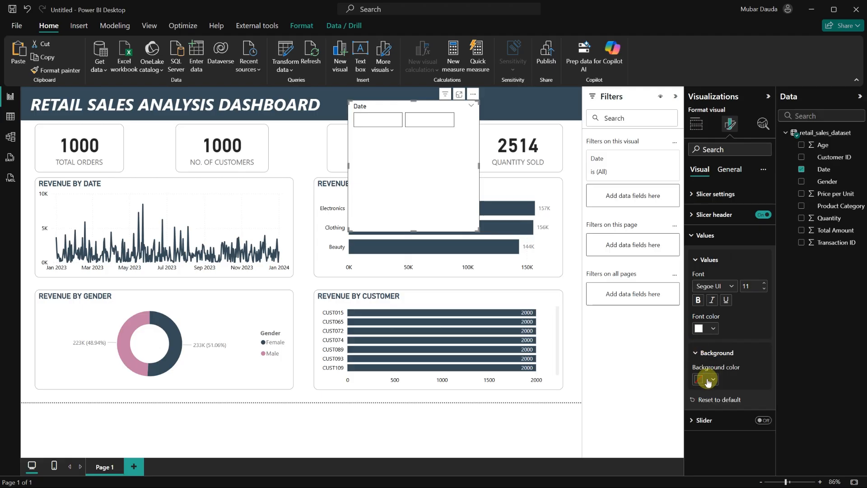
left_click(713, 379)
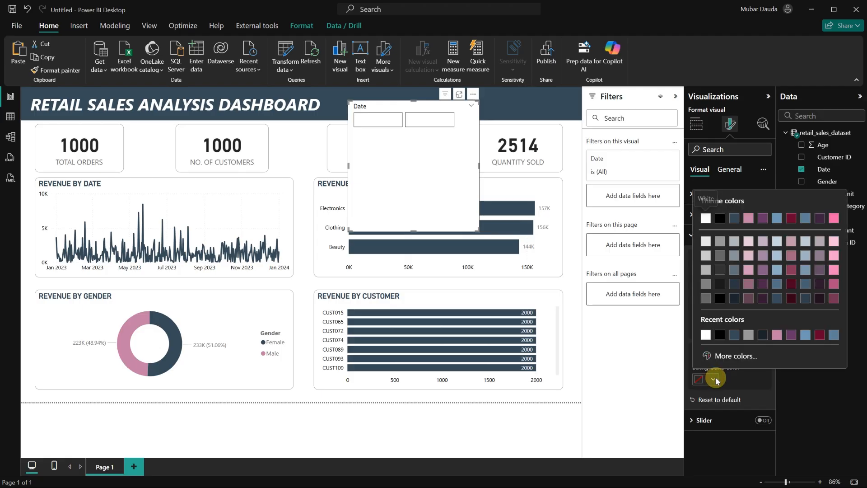
left_click(733, 333)
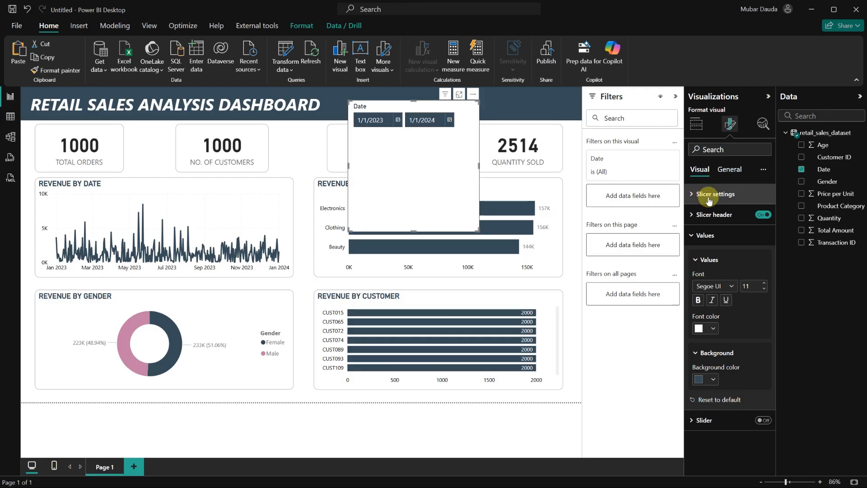
Turn off the date slicer's background and move it onto the right side of the title banner.
left_click(734, 176)
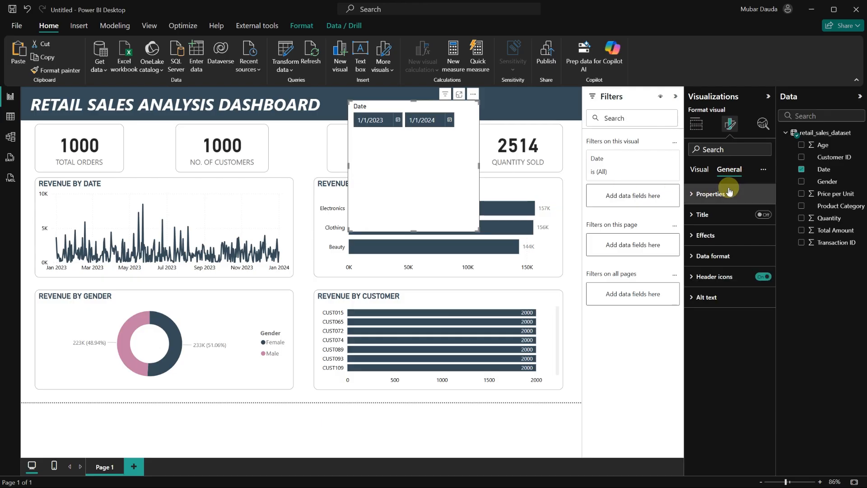
left_click(697, 236)
left_click(760, 260)
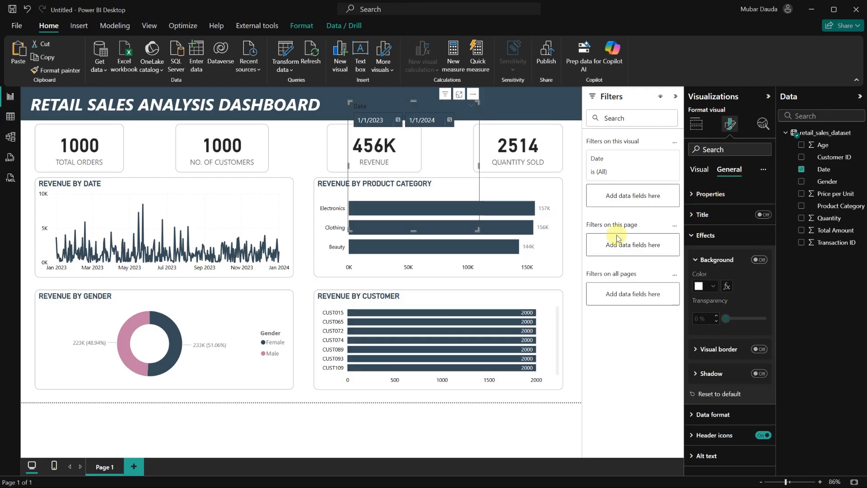
left_click_drag(413, 231, 510, 118)
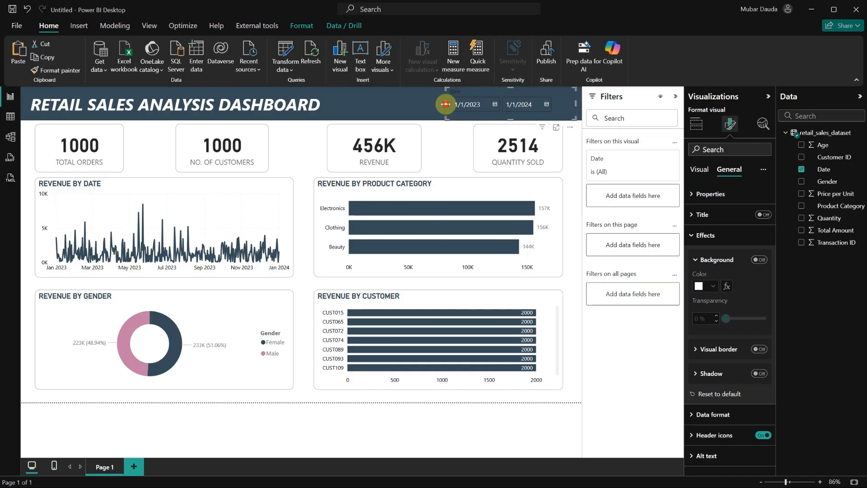
Set the date slicer's header title text to DATE and make it bold.
left_click_drag(445, 104, 452, 107)
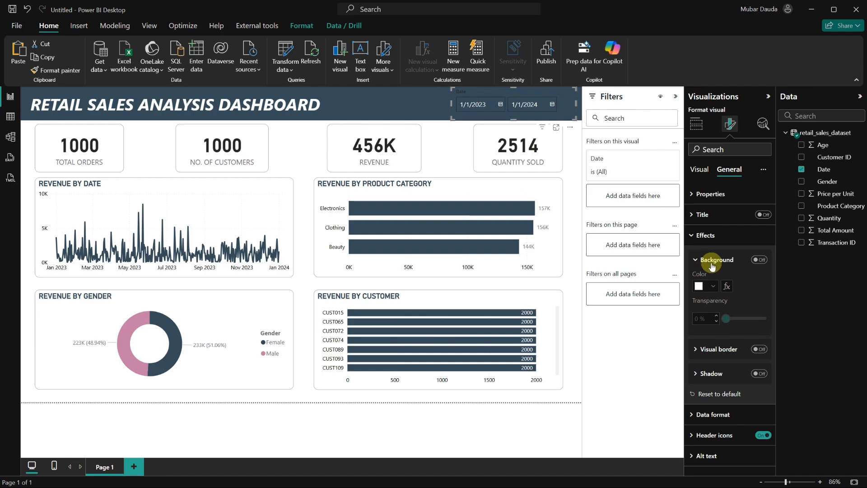
left_click(699, 169)
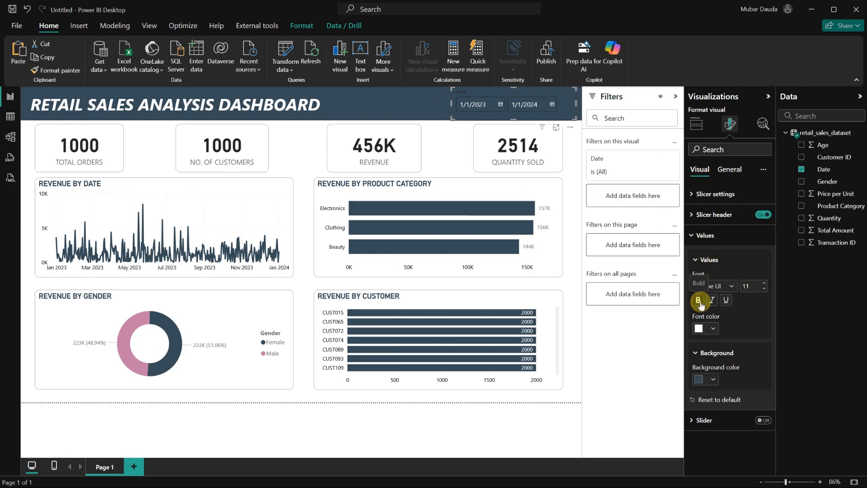
left_click(695, 223)
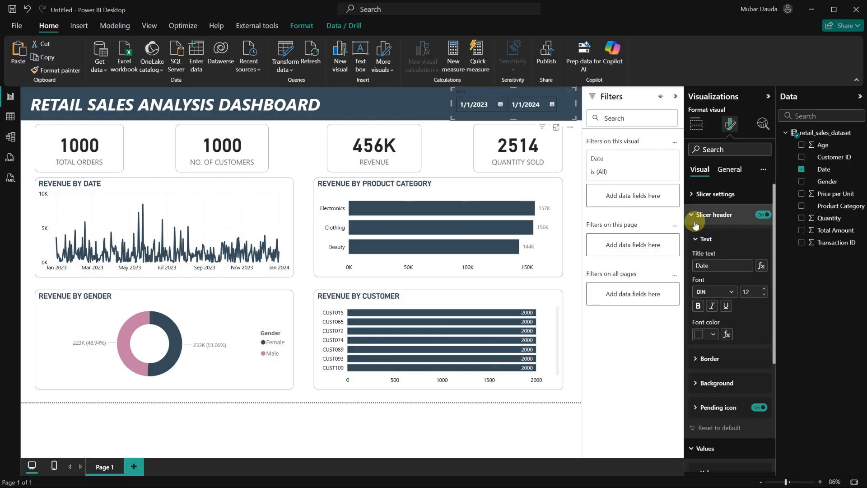
left_click(708, 266)
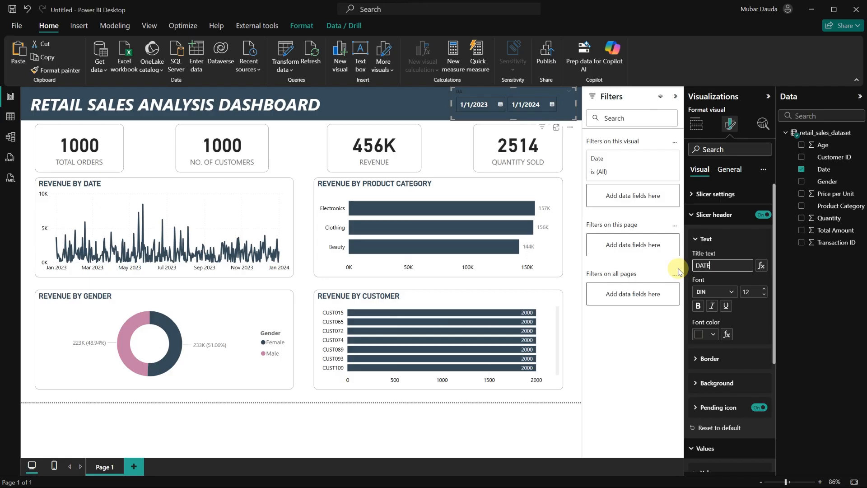
left_click(698, 306)
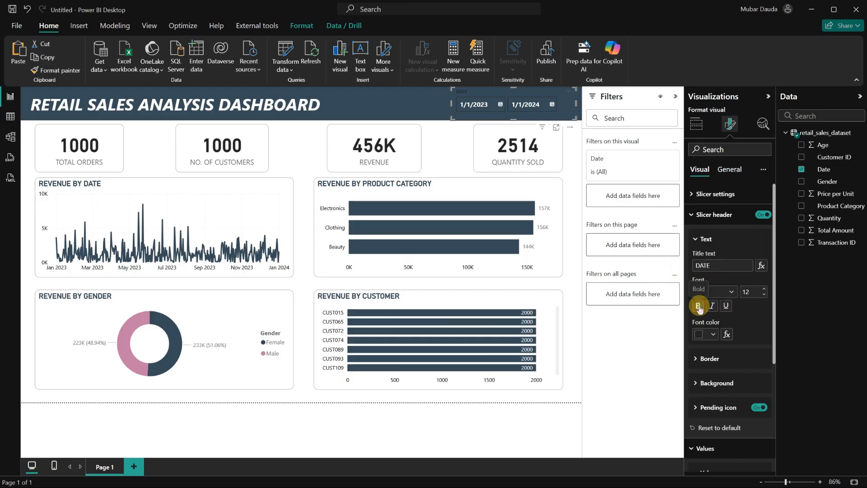
Set the slicer header's font color to white.
left_click(711, 336)
left_click(706, 161)
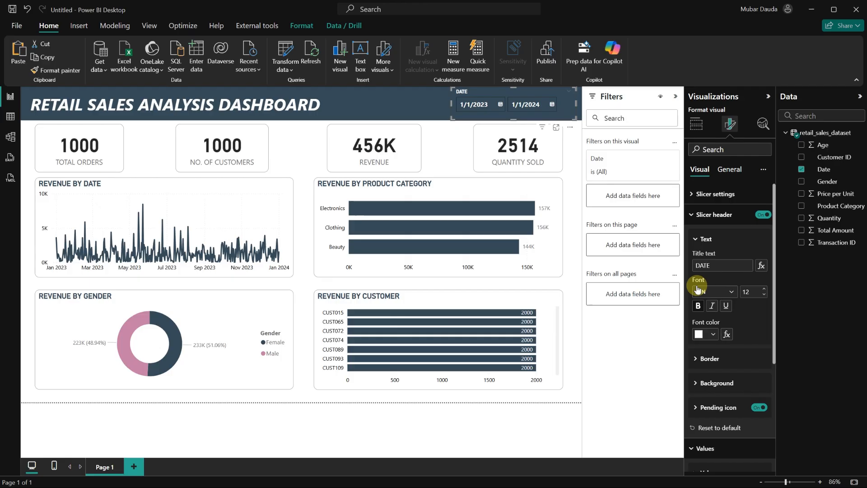
left_click(444, 144)
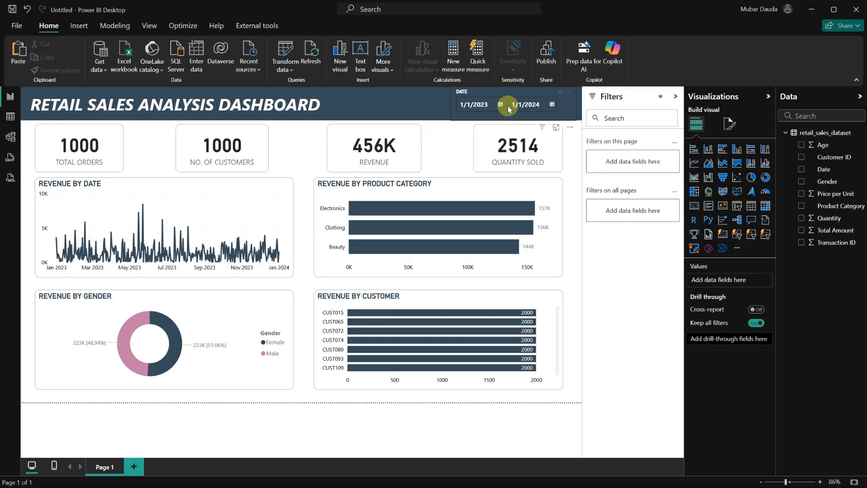
Test the date slicer by choosing 1/27/2023 as the start date, then clear the slicer selection.
left_click(499, 107)
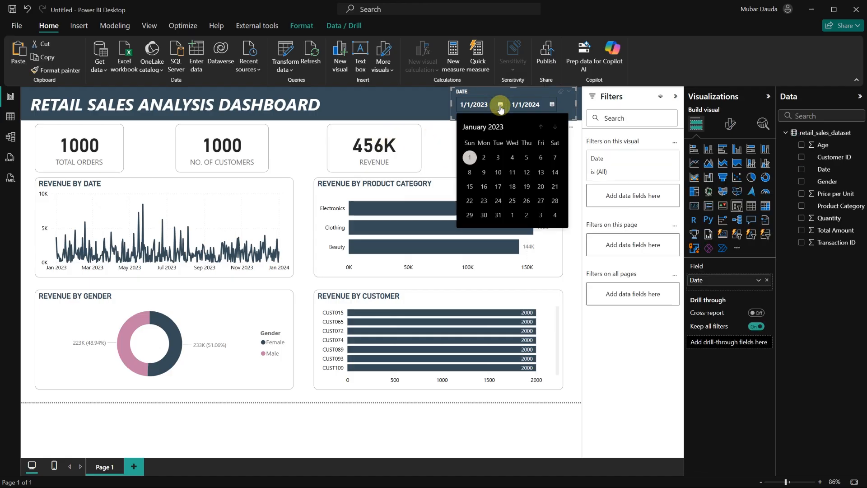
left_click(539, 203)
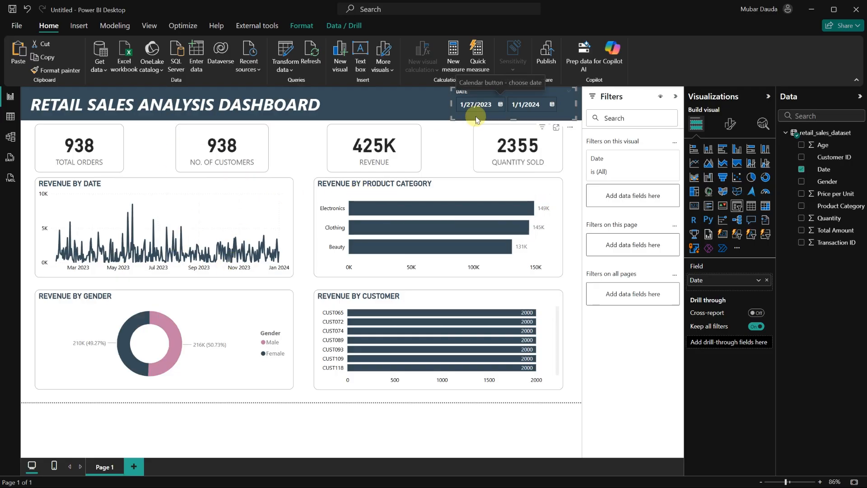
left_click(560, 94)
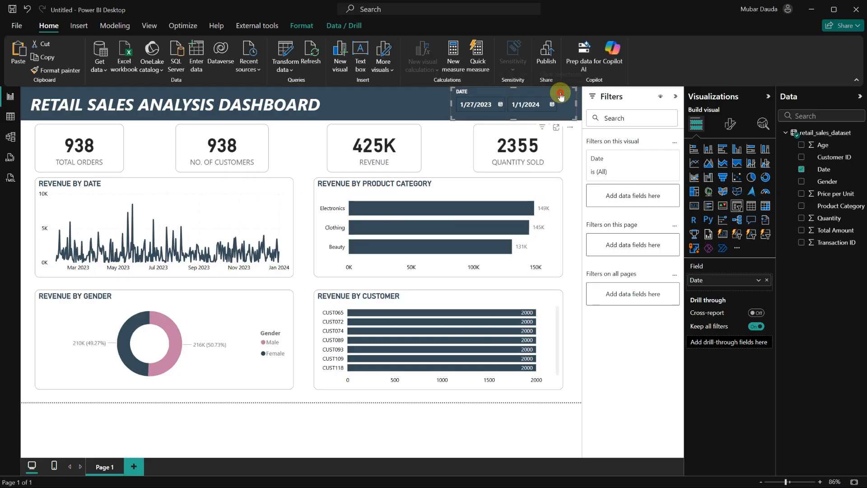
Deselect the slicer and collapse the Filters pane to widen the report canvas.
left_click(305, 164)
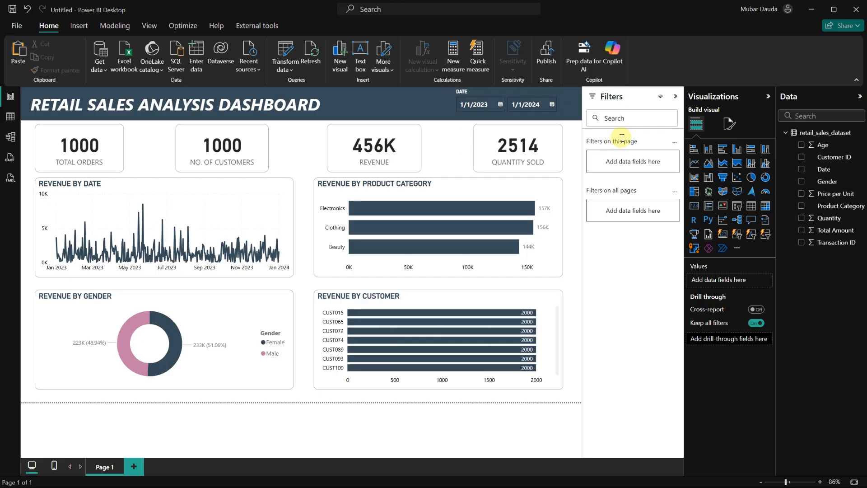
left_click(673, 98)
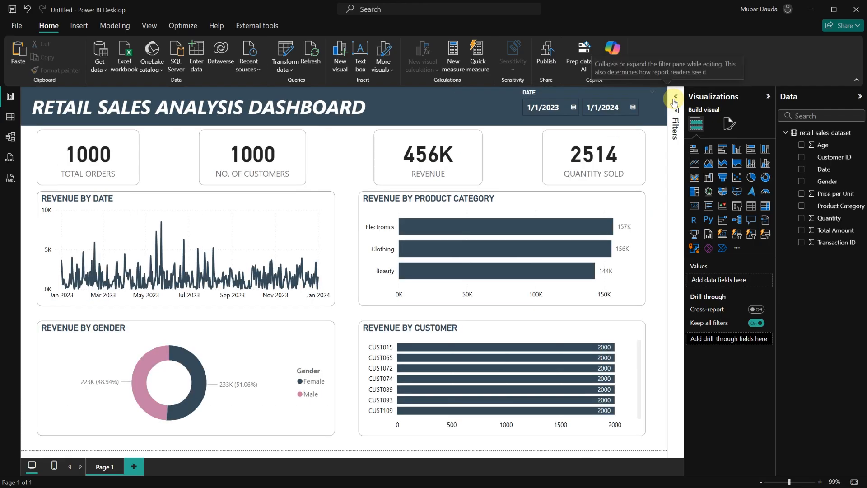